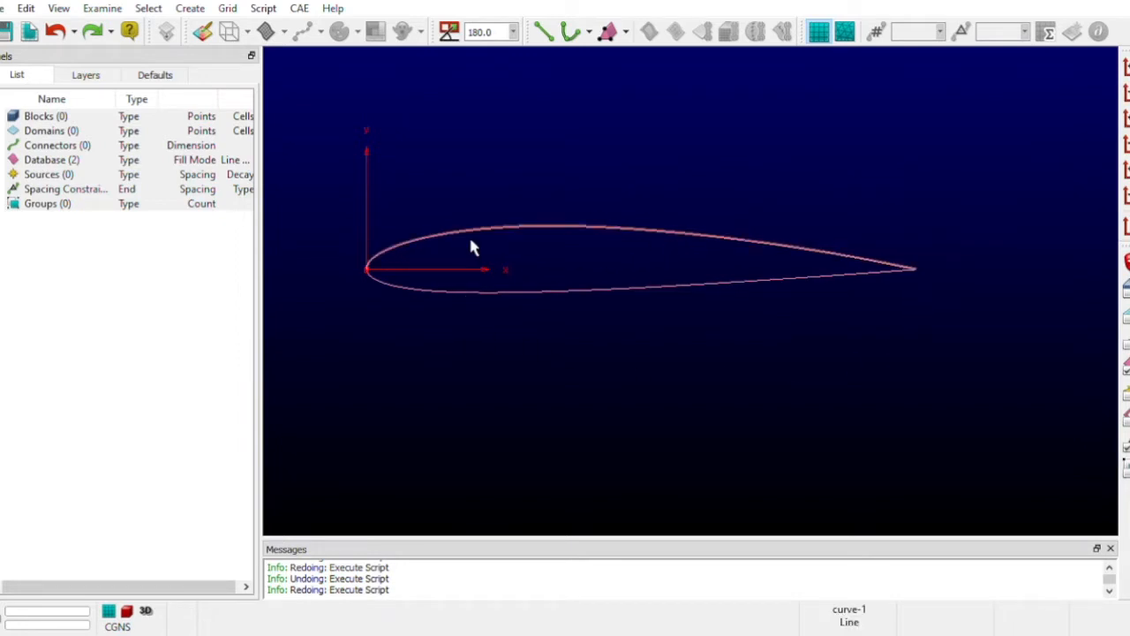
- Examine the airfoil database curves at the trailing edge and the leading edge
{"action": "scroll", "coordinate": [1021, 302], "scroll_direction": "down", "scroll_amount": 2}
{"action": "scroll", "coordinate": [1019, 303], "scroll_direction": "up", "scroll_amount": 3}
{"action": "scroll", "coordinate": [917, 284], "scroll_direction": "up", "scroll_amount": 5}
{"action": "scroll", "coordinate": [797, 283], "scroll_direction": "up", "scroll_amount": 5}
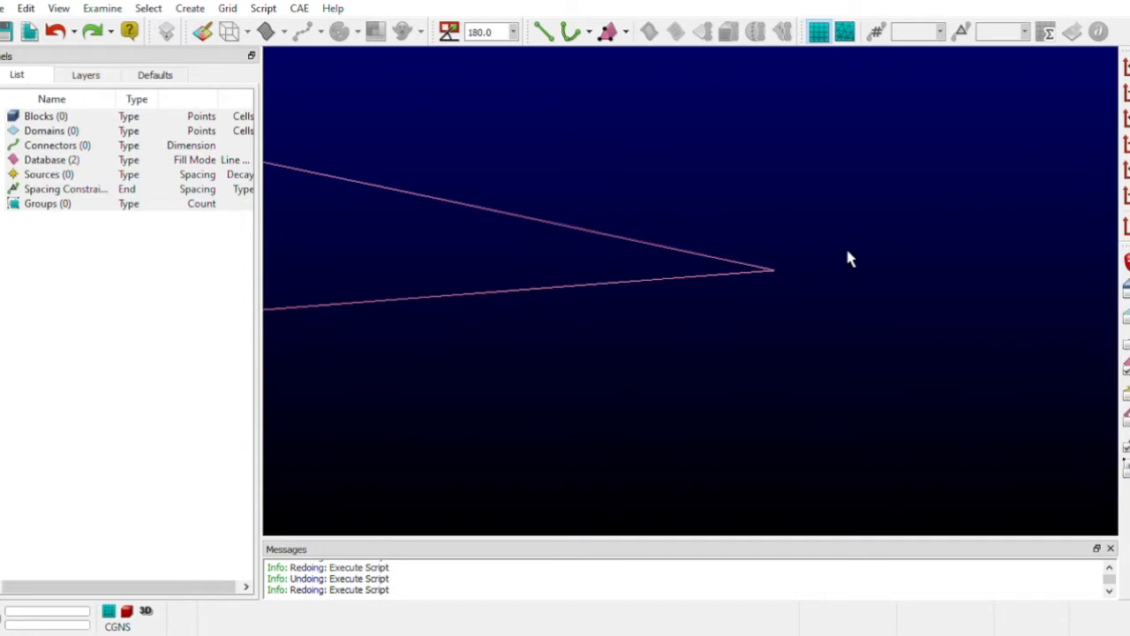
{"action": "scroll", "coordinate": [841, 255], "scroll_direction": "up", "scroll_amount": 5}
{"action": "scroll", "coordinate": [416, 313], "scroll_direction": "up", "scroll_amount": 5}
{"action": "scroll", "coordinate": [417, 309], "scroll_direction": "down", "scroll_amount": 6}
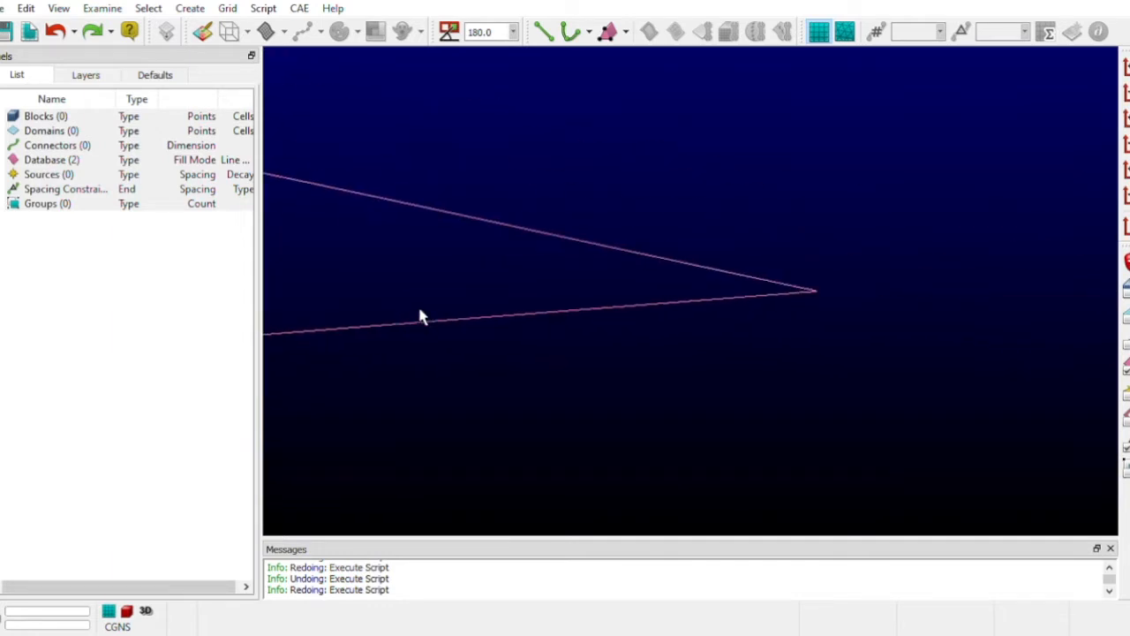
{"action": "scroll", "coordinate": [1016, 307], "scroll_direction": "down", "scroll_amount": 4}
{"action": "scroll", "coordinate": [1016, 307], "scroll_direction": "down", "scroll_amount": 6}
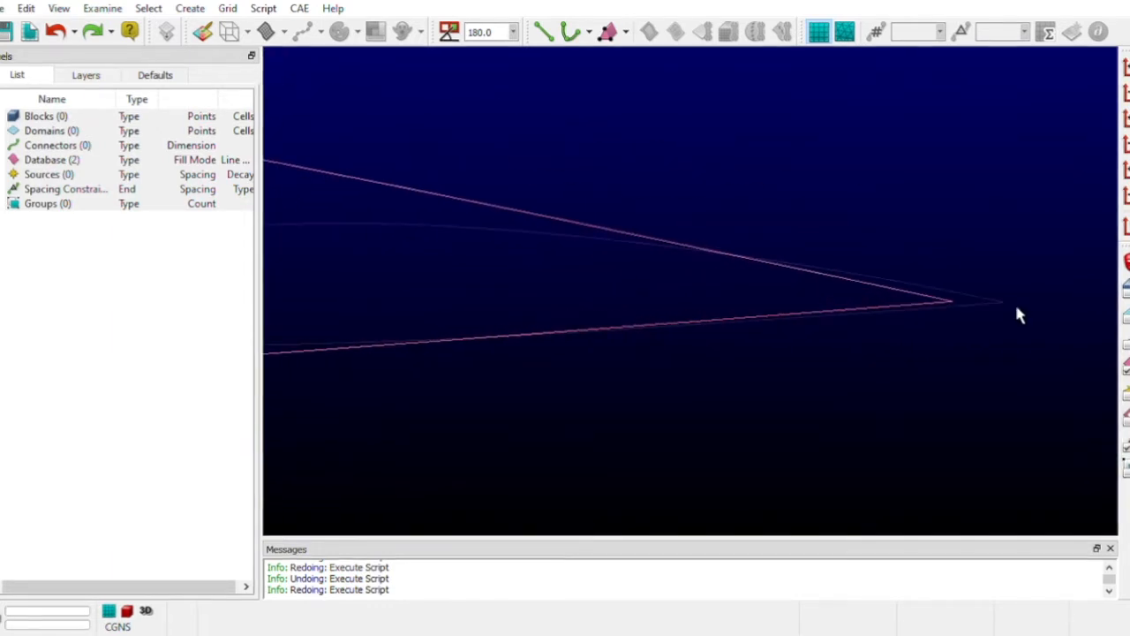
{"action": "scroll", "coordinate": [287, 292], "scroll_direction": "down", "scroll_amount": 1}
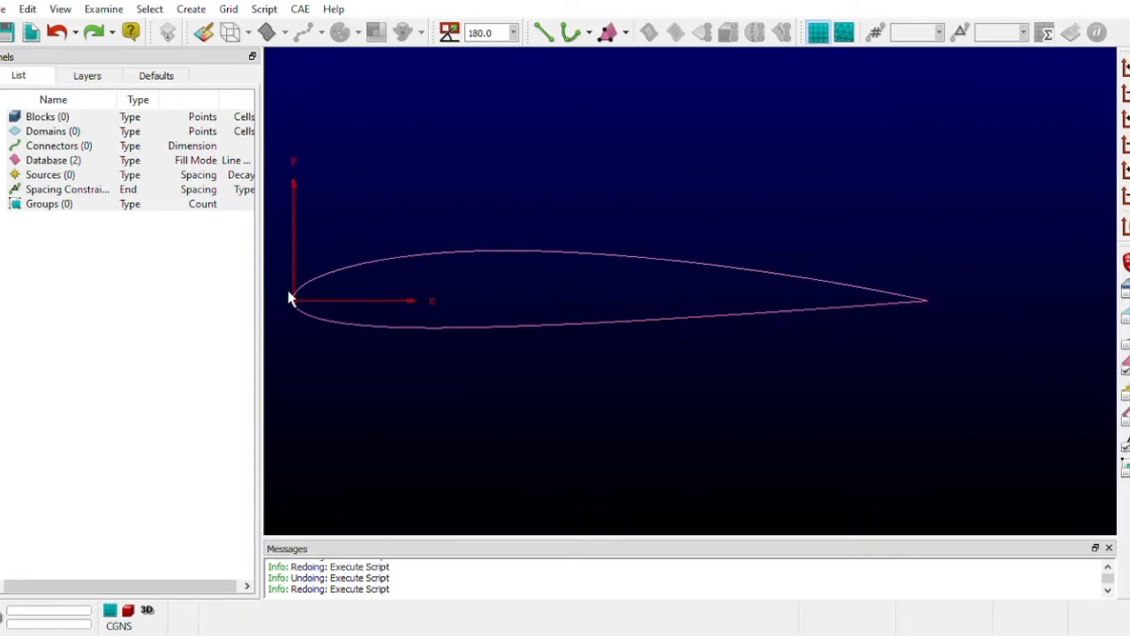
{"action": "scroll", "coordinate": [290, 291], "scroll_direction": "up", "scroll_amount": 2}
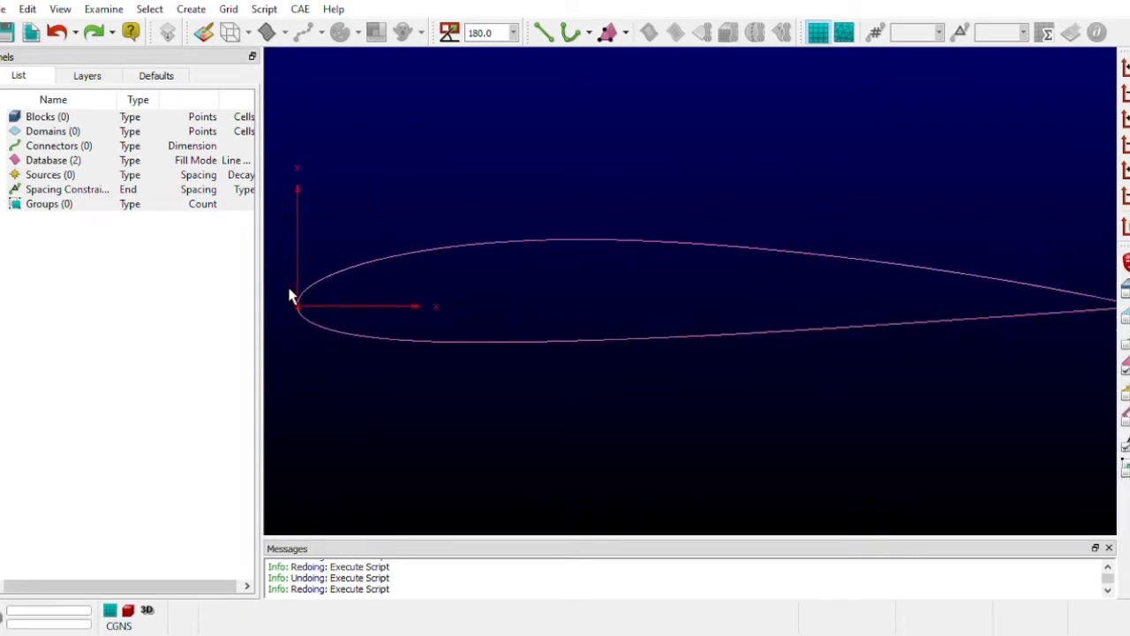
{"action": "scroll", "coordinate": [289, 292], "scroll_direction": "down", "scroll_amount": 1}
- Set the default connector dimension to 51
{"action": "left_click", "coordinate": [151, 77]}
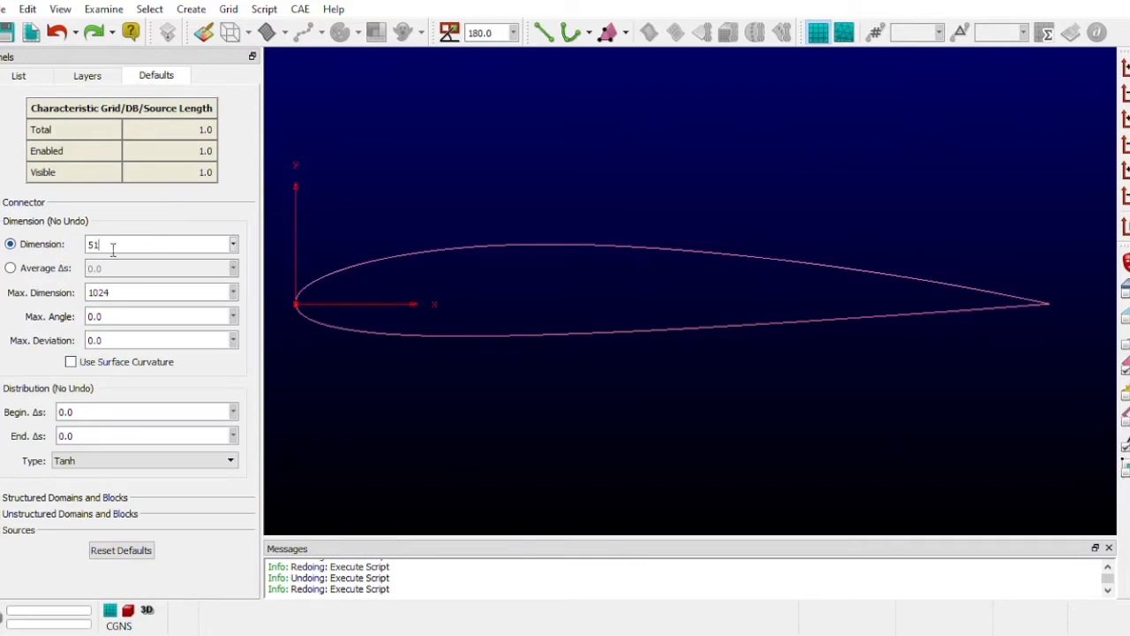
{"action": "key", "text": "BackSpace"}
{"action": "type", "text": "1"}
{"action": "left_click", "coordinate": [19, 76]}
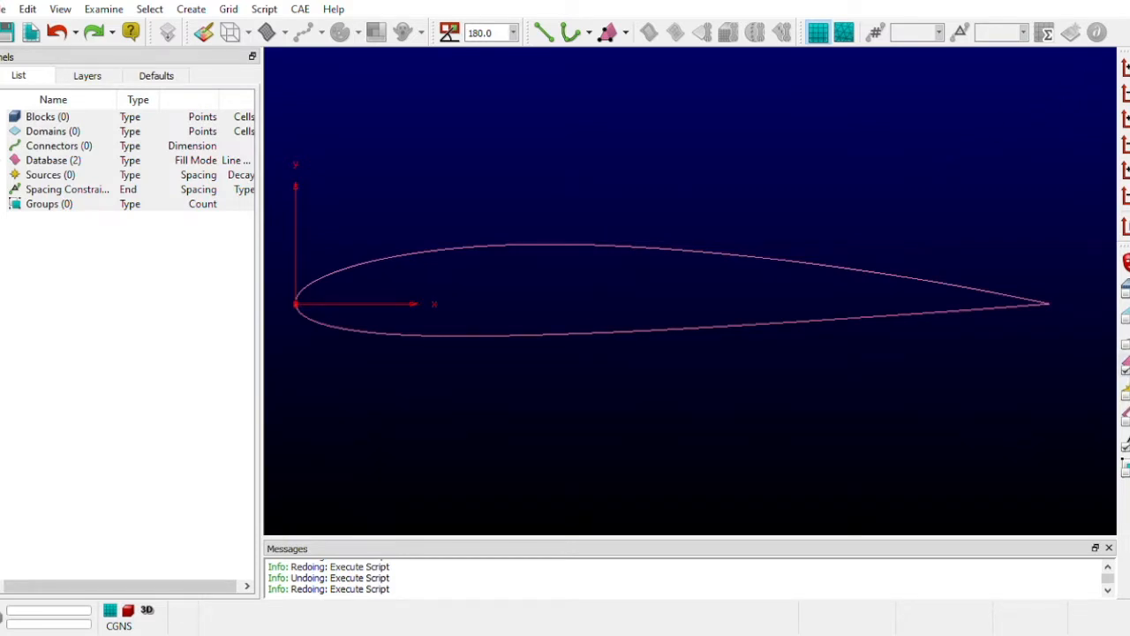
- Create connectors on both airfoil database curves and turn on the display of the curves' points
{"action": "left_click_drag", "start_coordinate": [292, 152], "coordinate": [1082, 469]}
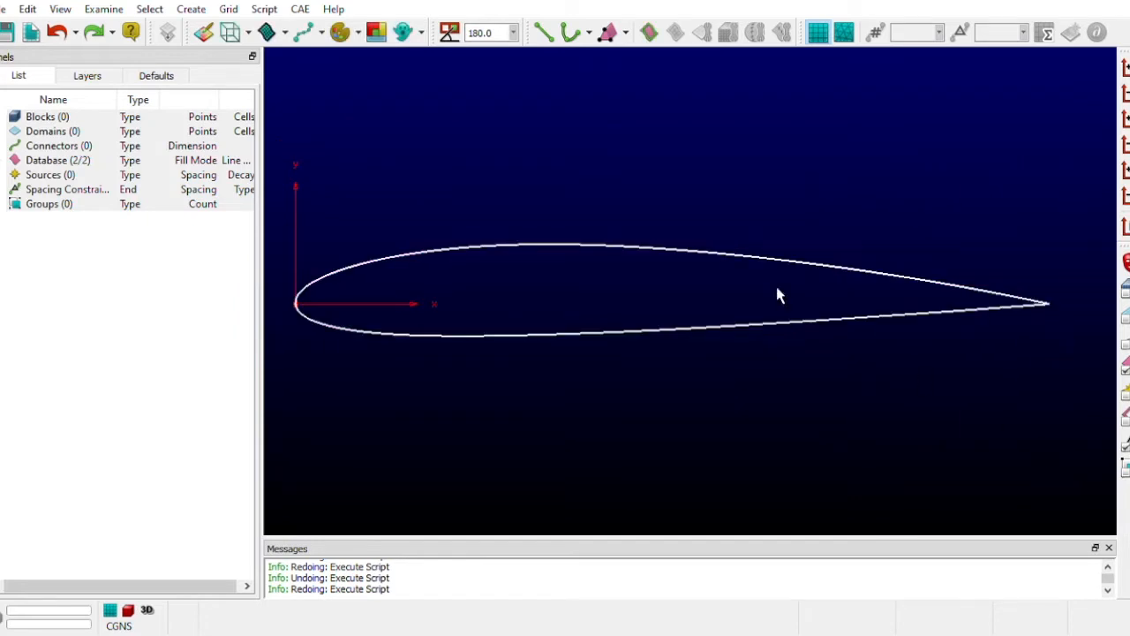
{"action": "left_click", "coordinate": [648, 42]}
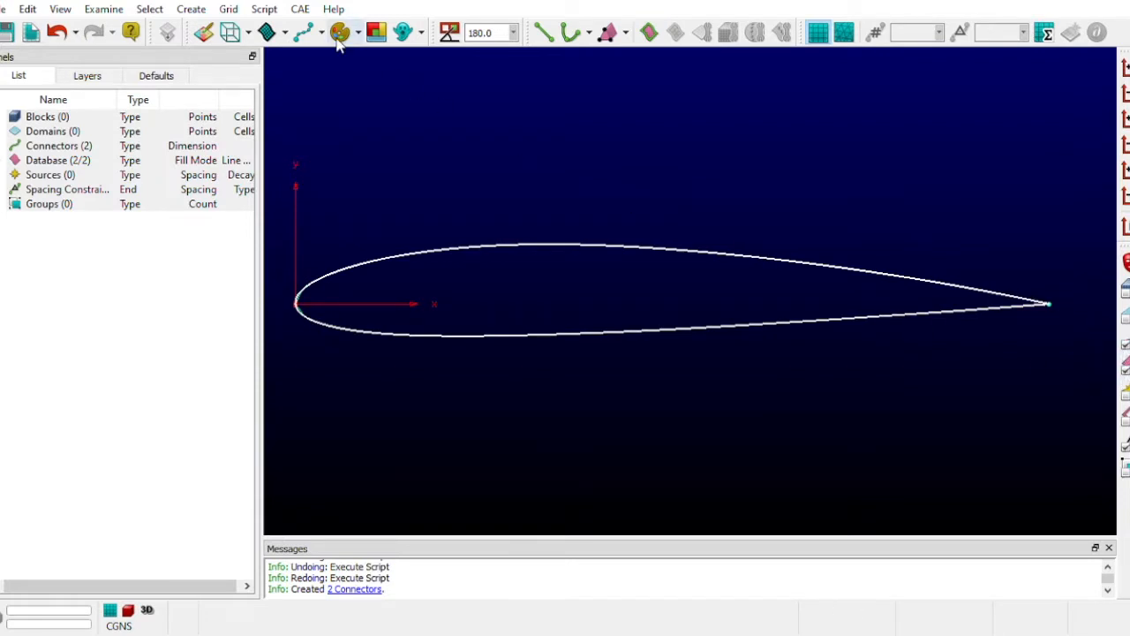
{"action": "left_click", "coordinate": [339, 77]}
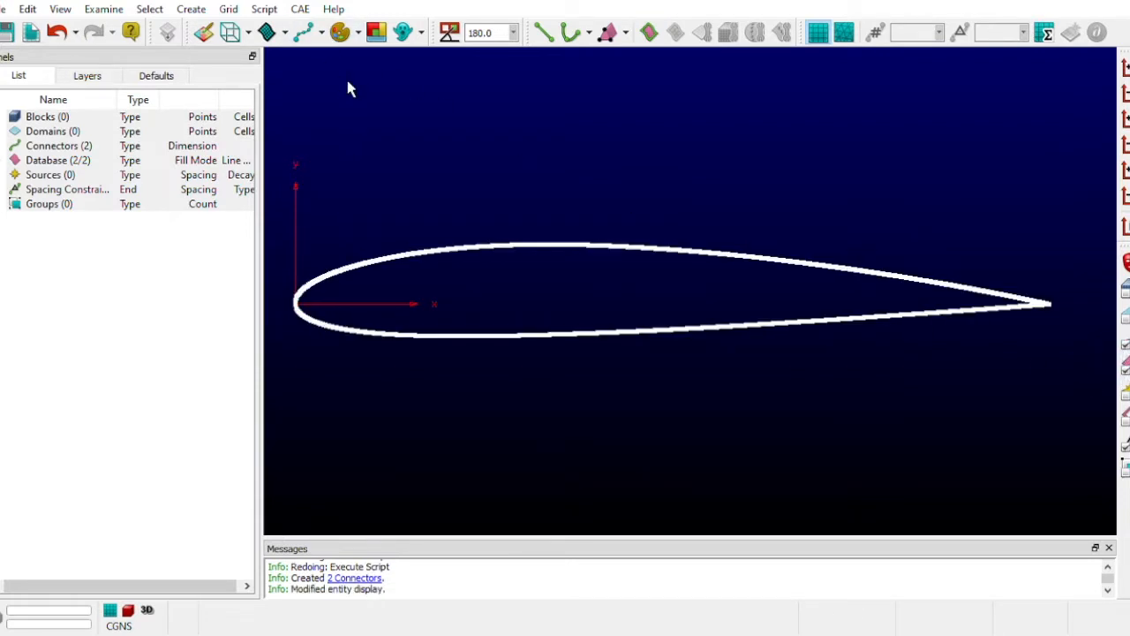
- Examine how closely the connectors follow the database curve points around the leading edge and along the whole airfoil
{"action": "scroll", "coordinate": [366, 261], "scroll_direction": "up", "scroll_amount": 1}
{"action": "scroll", "coordinate": [302, 358], "scroll_direction": "up", "scroll_amount": 1}
{"action": "scroll", "coordinate": [293, 312], "scroll_direction": "up", "scroll_amount": 4}
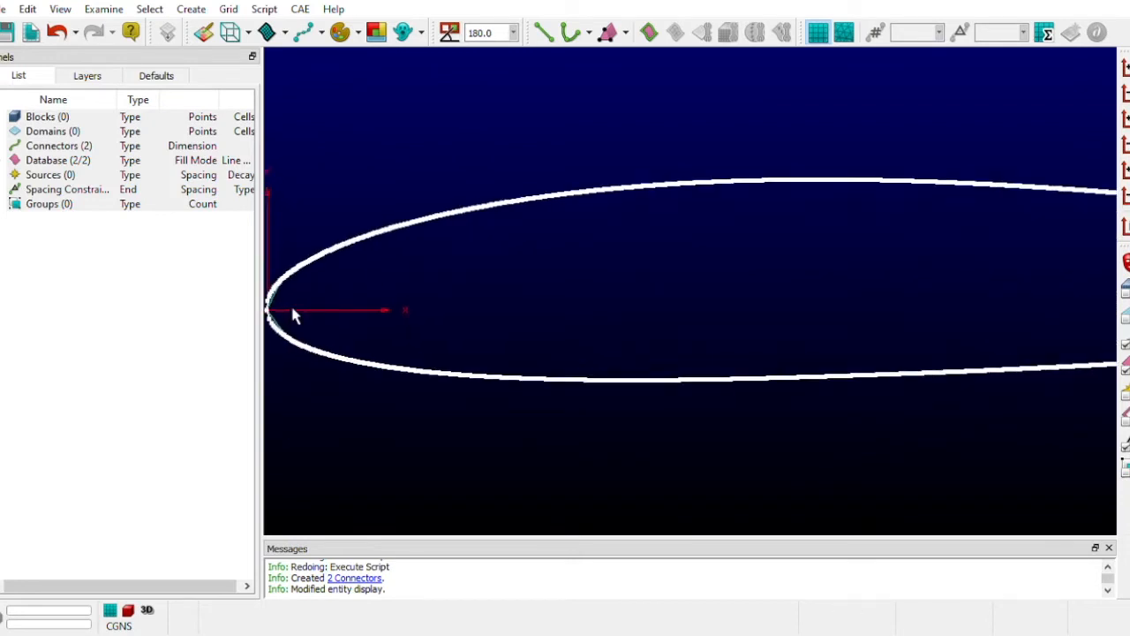
{"action": "scroll", "coordinate": [333, 131], "scroll_direction": "up", "scroll_amount": 2}
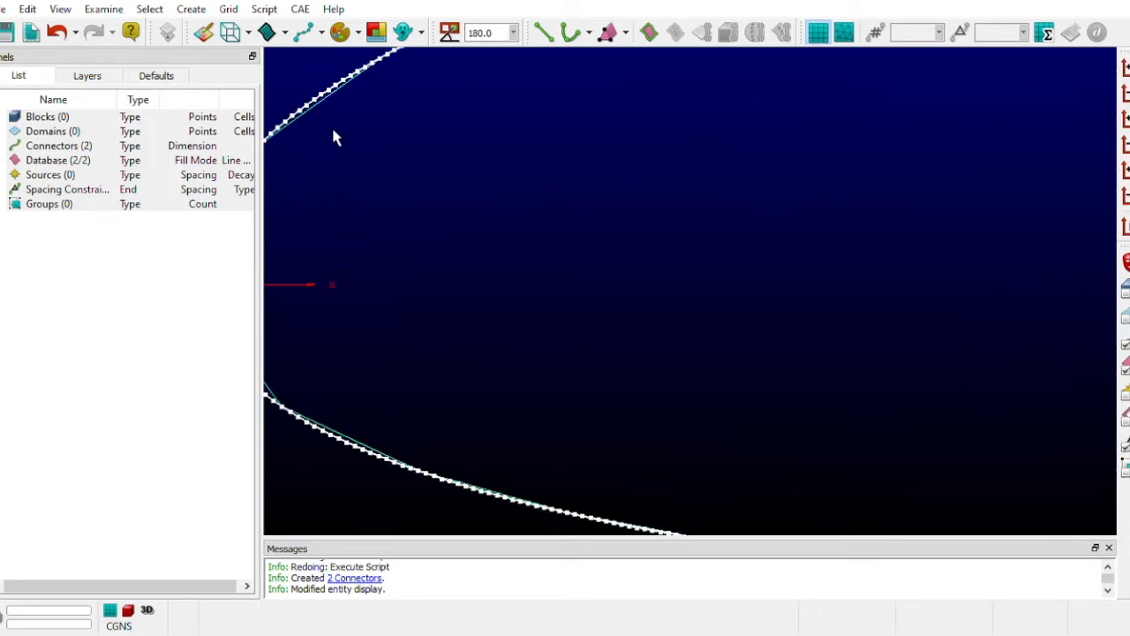
{"action": "scroll", "coordinate": [583, 217], "scroll_direction": "down", "scroll_amount": 3}
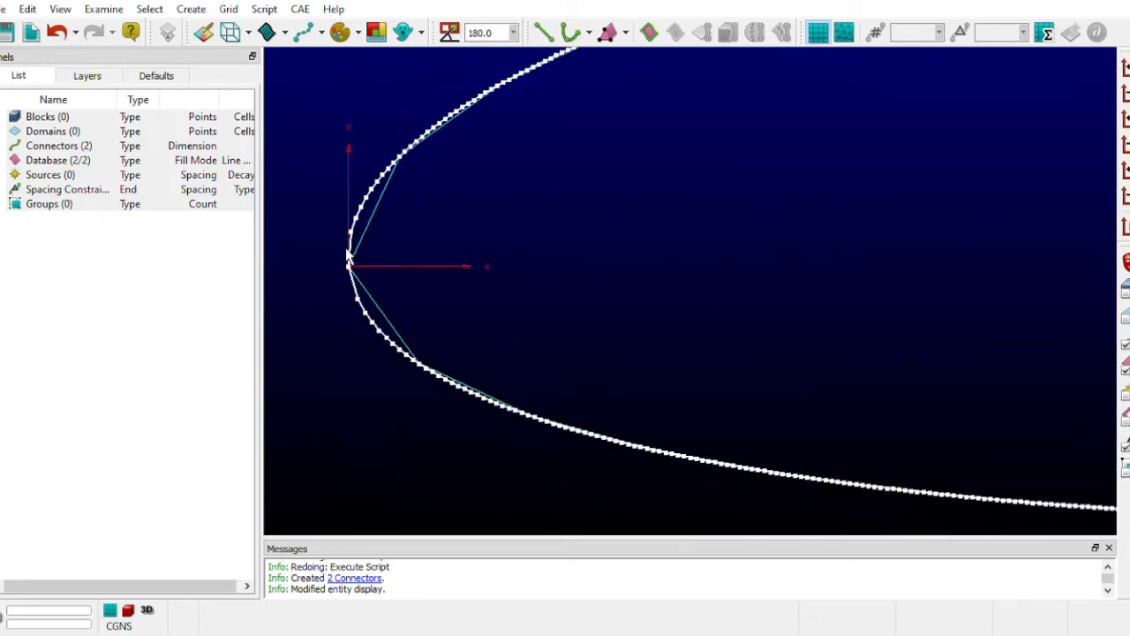
{"action": "scroll", "coordinate": [346, 256], "scroll_direction": "up", "scroll_amount": 3}
{"action": "scroll", "coordinate": [371, 221], "scroll_direction": "down", "scroll_amount": 1}
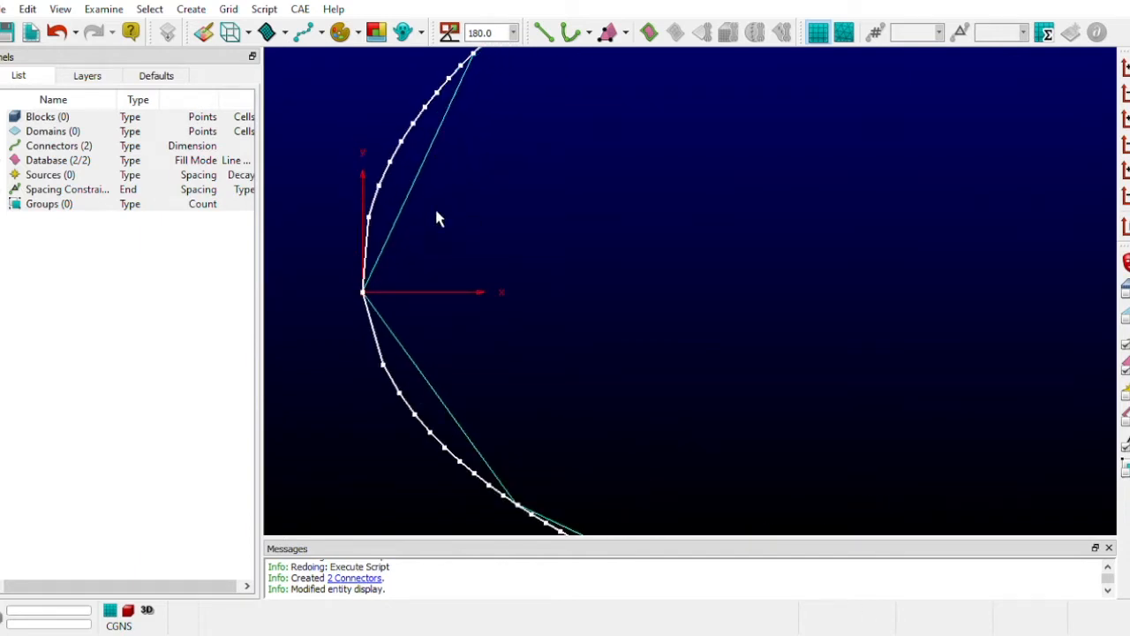
{"action": "scroll", "coordinate": [654, 291], "scroll_direction": "down", "scroll_amount": 3}
{"action": "scroll", "coordinate": [362, 296], "scroll_direction": "down", "scroll_amount": 4}
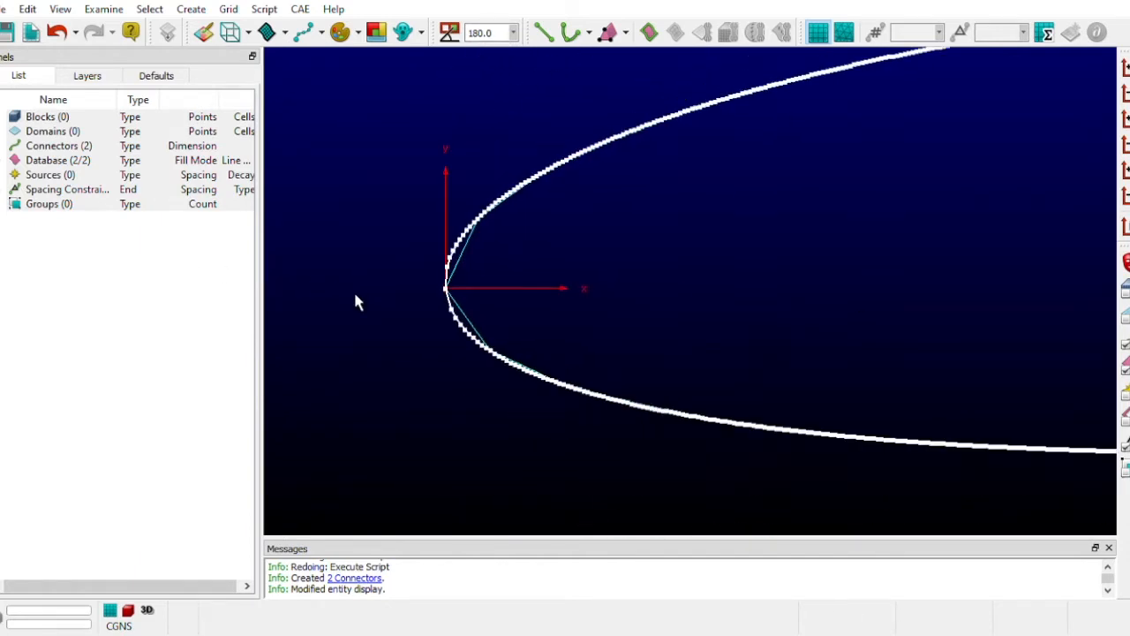
{"action": "scroll", "coordinate": [357, 304], "scroll_direction": "down", "scroll_amount": 3}
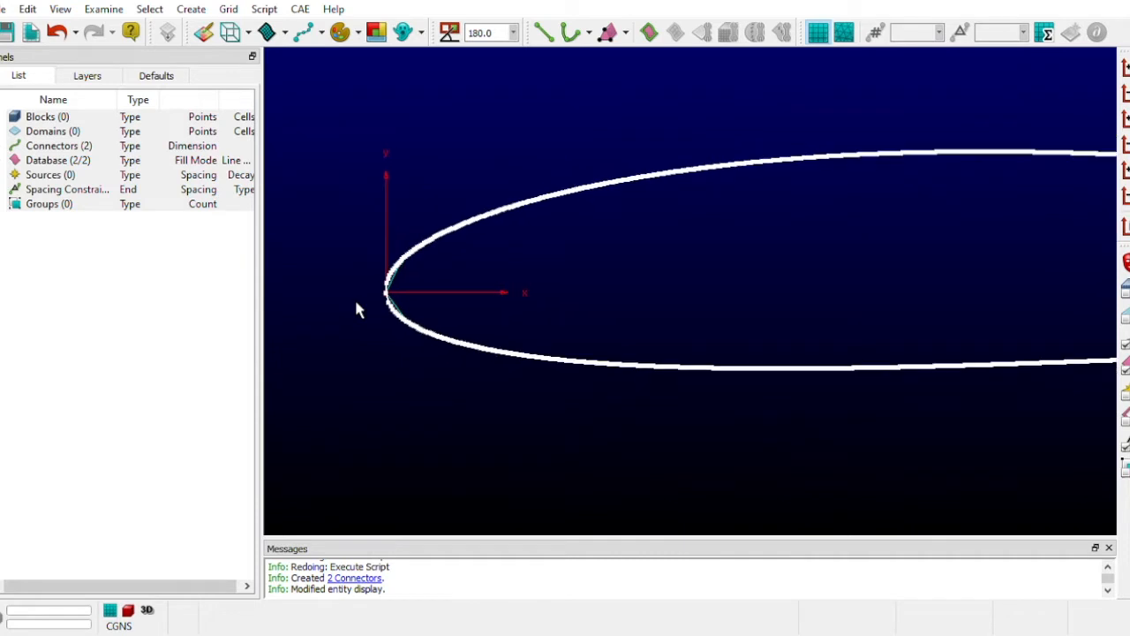
{"action": "scroll", "coordinate": [1020, 269], "scroll_direction": "down", "scroll_amount": 2}
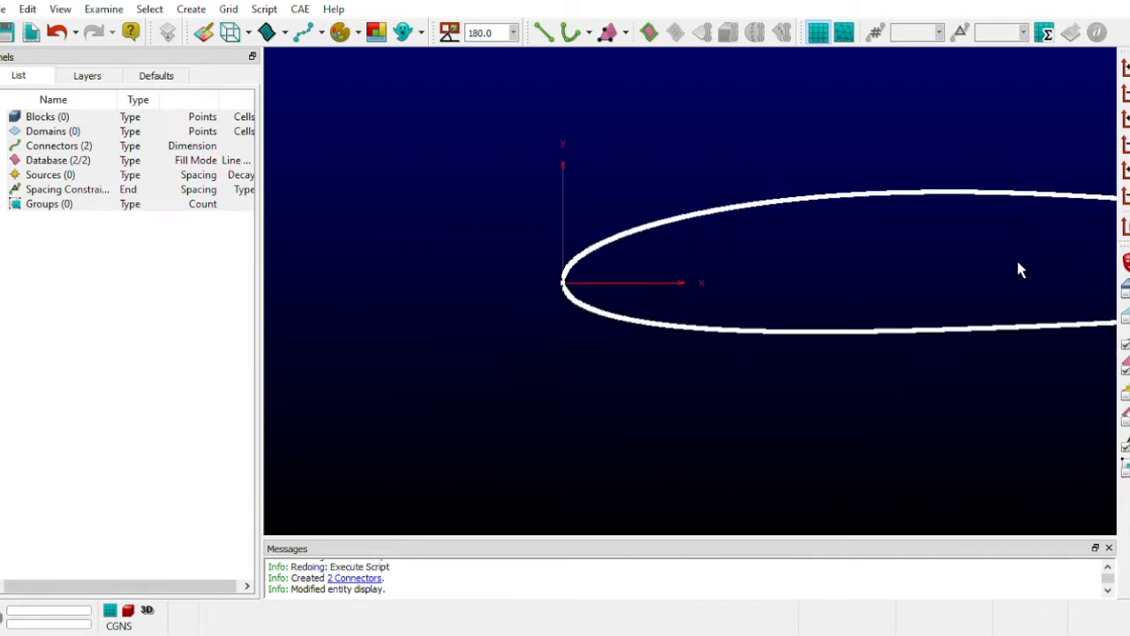
{"action": "scroll", "coordinate": [283, 307], "scroll_direction": "down", "scroll_amount": 5}
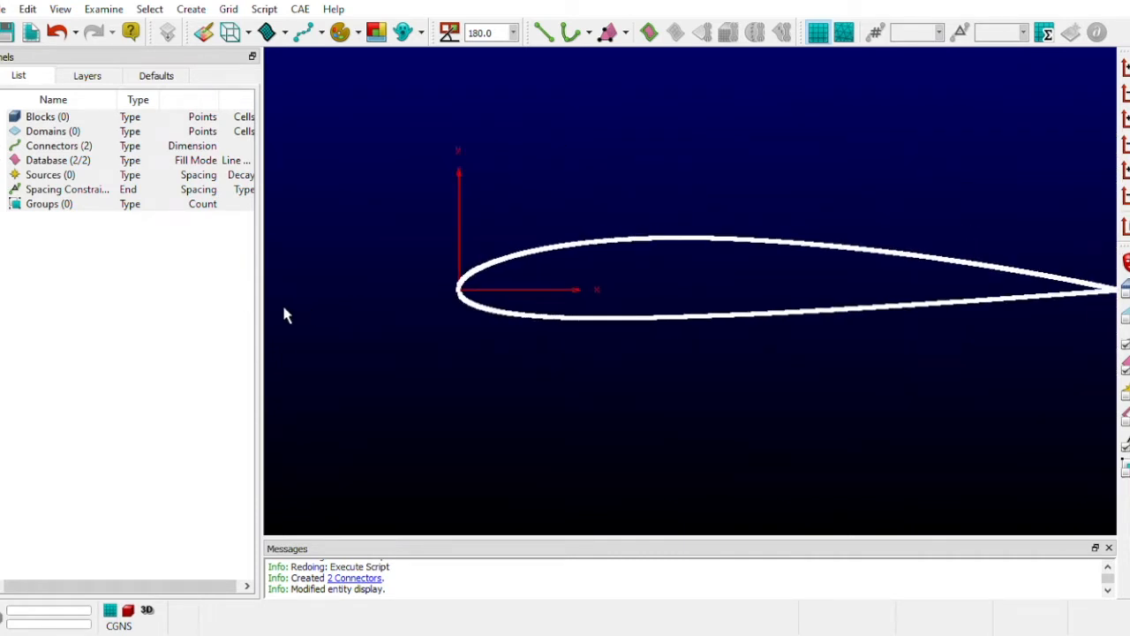
{"action": "scroll", "coordinate": [843, 344], "scroll_direction": "up", "scroll_amount": 2}
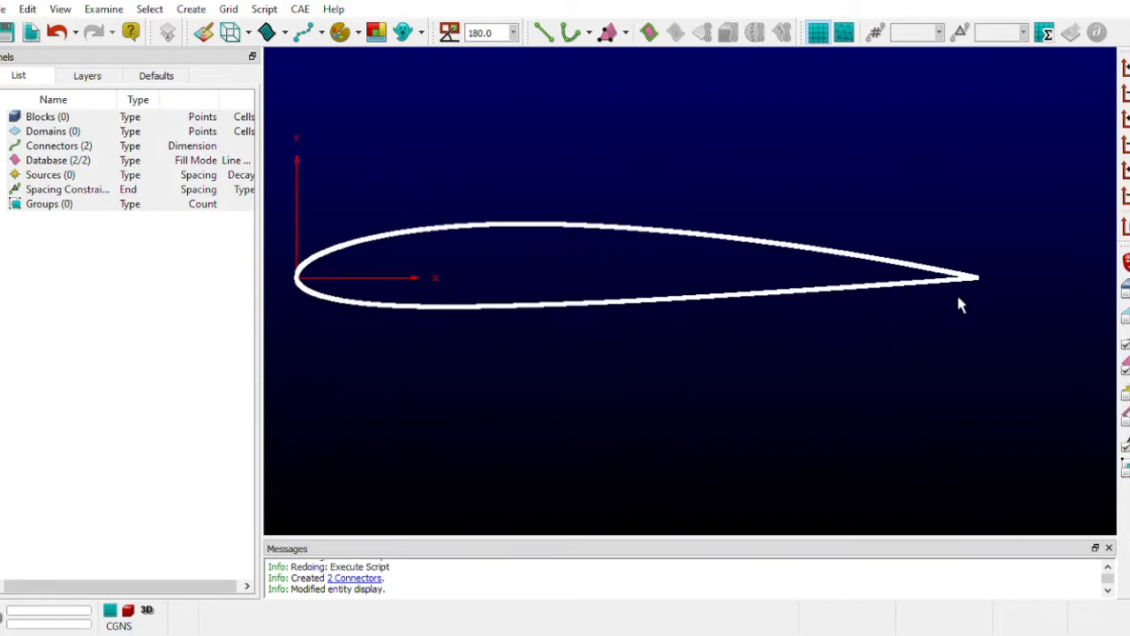
{"action": "scroll", "coordinate": [1027, 413], "scroll_direction": "down", "scroll_amount": 1}
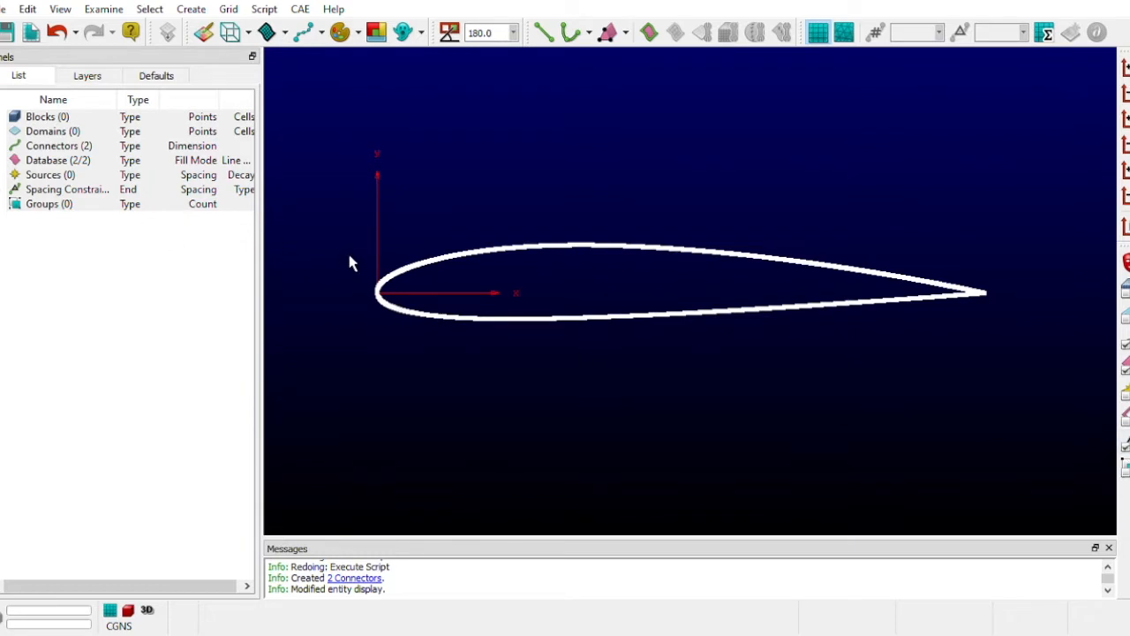
- Set the spacing of both connectors at the airfoil's leading edge to 0.001
{"action": "scroll", "coordinate": [323, 282], "scroll_direction": "up", "scroll_amount": 5}
{"action": "scroll", "coordinate": [371, 296], "scroll_direction": "up", "scroll_amount": 2}
{"action": "scroll", "coordinate": [729, 388], "scroll_direction": "up", "scroll_amount": 2}
{"action": "left_click_drag", "start_coordinate": [505, 278], "coordinate": [558, 504]}
{"action": "left_click", "coordinate": [998, 37]}
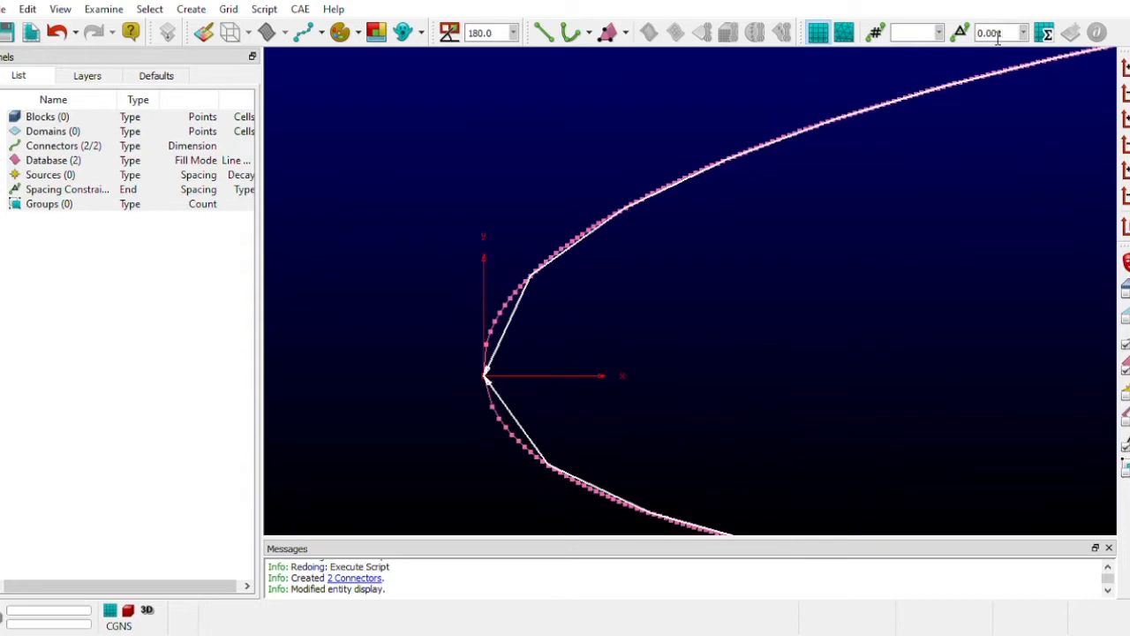
{"action": "key", "text": "Return"}
- Examine the respaced connectors around the leading edge and their fit to the database curves at the trailing edge
{"action": "scroll", "coordinate": [762, 357], "scroll_direction": "up", "scroll_amount": 2}
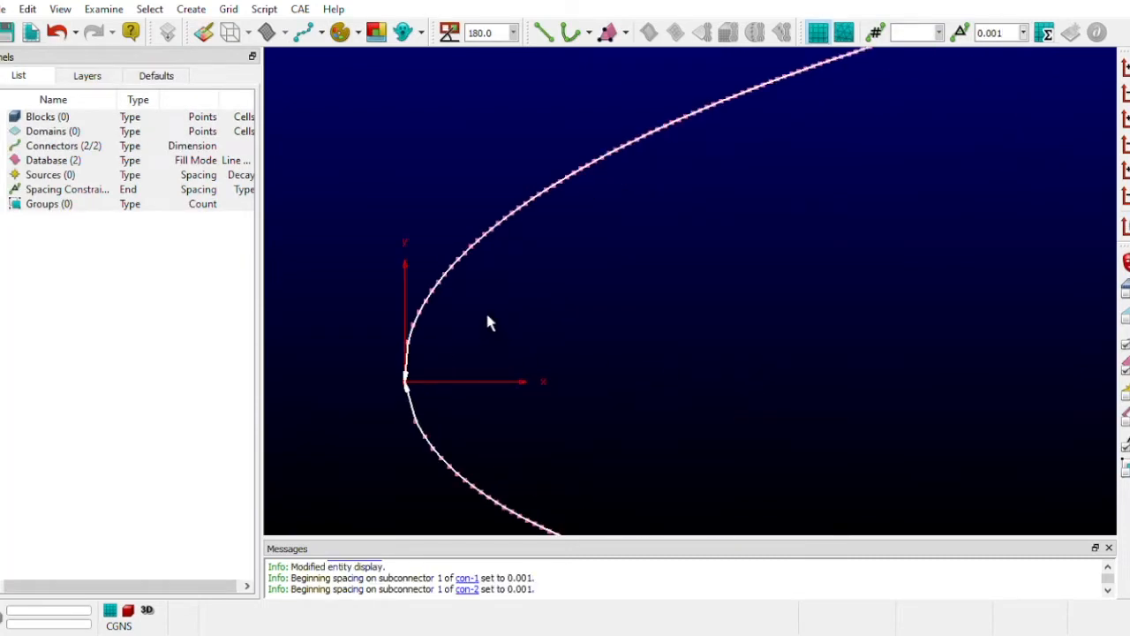
{"action": "scroll", "coordinate": [592, 380], "scroll_direction": "up", "scroll_amount": 2}
{"action": "scroll", "coordinate": [592, 380], "scroll_direction": "down", "scroll_amount": 6}
{"action": "scroll", "coordinate": [403, 364], "scroll_direction": "down", "scroll_amount": 2}
{"action": "scroll", "coordinate": [386, 375], "scroll_direction": "down", "scroll_amount": 5}
{"action": "scroll", "coordinate": [1004, 359], "scroll_direction": "up", "scroll_amount": 2}
{"action": "scroll", "coordinate": [1002, 354], "scroll_direction": "up", "scroll_amount": 2}
{"action": "scroll", "coordinate": [843, 450], "scroll_direction": "up", "scroll_amount": 2}
{"action": "scroll", "coordinate": [787, 458], "scroll_direction": "up", "scroll_amount": 3}
{"action": "scroll", "coordinate": [786, 458], "scroll_direction": "down", "scroll_amount": 1}
{"action": "scroll", "coordinate": [859, 310], "scroll_direction": "up", "scroll_amount": 1}
{"action": "scroll", "coordinate": [881, 419], "scroll_direction": "up", "scroll_amount": 4}
{"action": "scroll", "coordinate": [881, 418], "scroll_direction": "down", "scroll_amount": 1}
{"action": "scroll", "coordinate": [808, 235], "scroll_direction": "up", "scroll_amount": 3}
{"action": "scroll", "coordinate": [759, 217], "scroll_direction": "up", "scroll_amount": 2}
{"action": "scroll", "coordinate": [569, 351], "scroll_direction": "up", "scroll_amount": 4}
{"action": "scroll", "coordinate": [639, 322], "scroll_direction": "down", "scroll_amount": 1}
{"action": "scroll", "coordinate": [639, 323], "scroll_direction": "up", "scroll_amount": 3}
{"action": "scroll", "coordinate": [553, 196], "scroll_direction": "up", "scroll_amount": 1}
{"action": "scroll", "coordinate": [508, 221], "scroll_direction": "up", "scroll_amount": 3}
{"action": "scroll", "coordinate": [608, 446], "scroll_direction": "up", "scroll_amount": 1}
{"action": "scroll", "coordinate": [601, 431], "scroll_direction": "down", "scroll_amount": 1}
- Set the spacing of both connectors at the airfoil's trailing edge to 0.01
{"action": "mouse_move", "coordinate": [549, 282]}
{"action": "left_mouse_down"}
{"action": "mouse_move", "coordinate": [633, 449]}
{"action": "mouse_move", "coordinate": [543, 271]}
{"action": "left_mouse_up"}
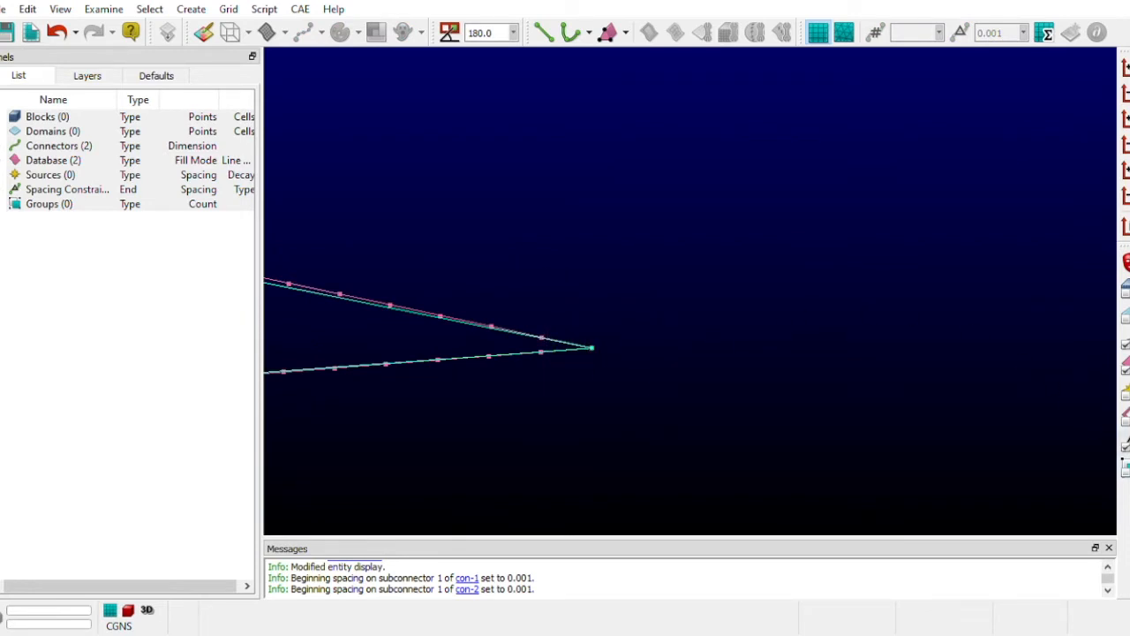
{"action": "left_click_drag", "start_coordinate": [720, 443], "coordinate": [512, 267]}
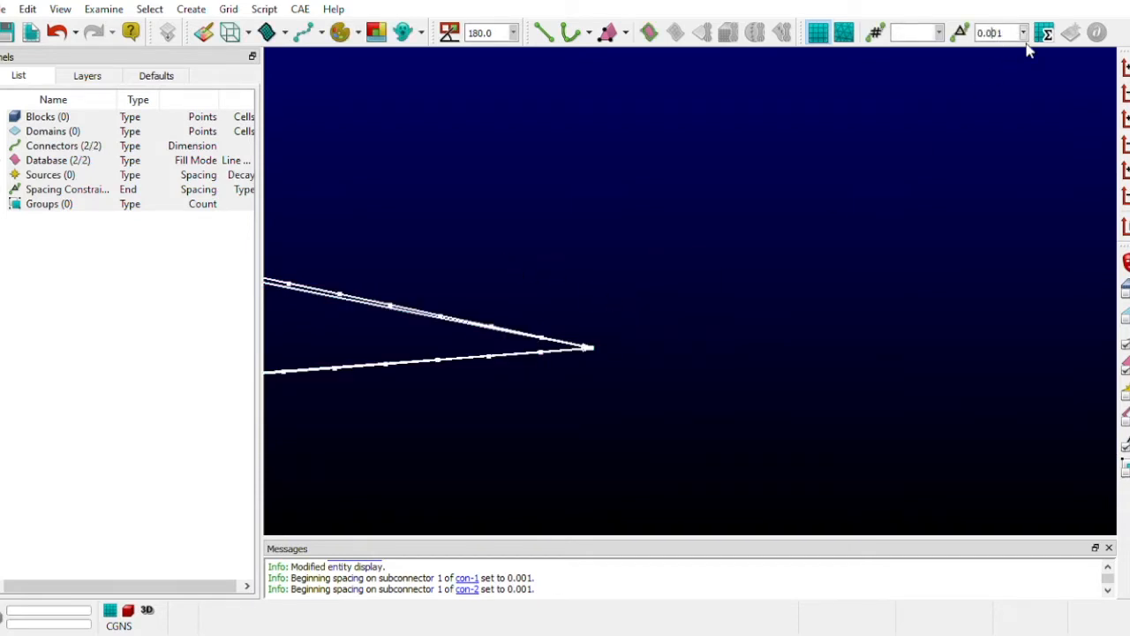
{"action": "key", "text": "BackSpace"}
{"action": "key", "text": "Return"}
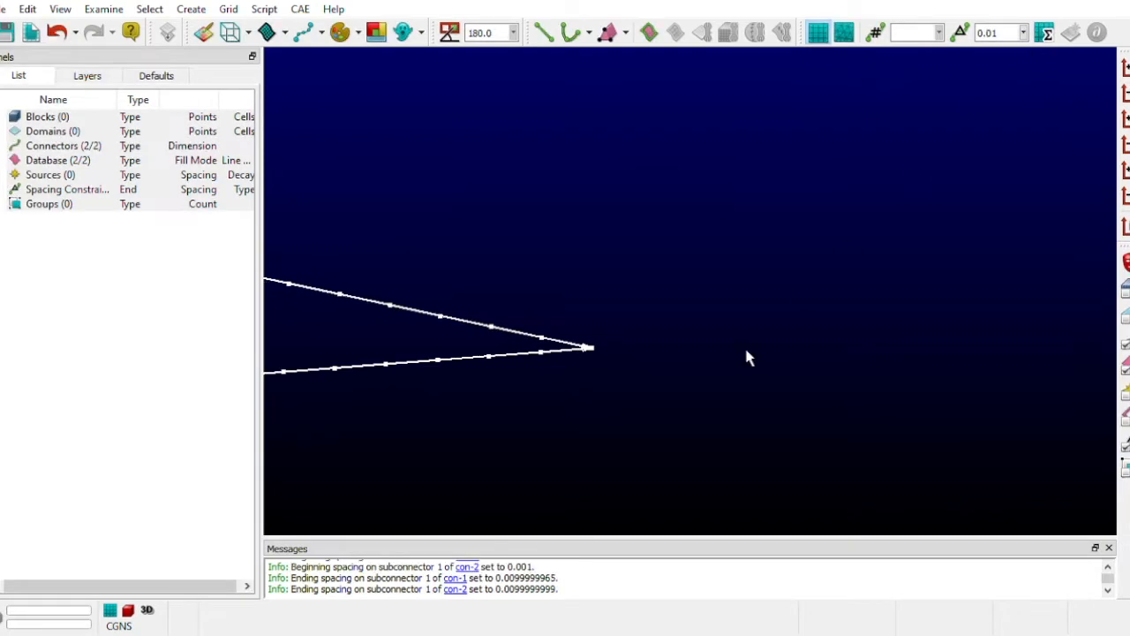
{"action": "left_click", "coordinate": [657, 375]}
- Inspect the point distribution near the trailing edge and over the full airfoil
{"action": "scroll", "coordinate": [358, 309], "scroll_direction": "up", "scroll_amount": 1}
{"action": "scroll", "coordinate": [355, 304], "scroll_direction": "up", "scroll_amount": 2}
{"action": "scroll", "coordinate": [356, 305], "scroll_direction": "down", "scroll_amount": 5}
{"action": "scroll", "coordinate": [895, 393], "scroll_direction": "down", "scroll_amount": 3}
{"action": "scroll", "coordinate": [296, 427], "scroll_direction": "down", "scroll_amount": 3}
{"action": "scroll", "coordinate": [1043, 396], "scroll_direction": "down", "scroll_amount": 3}
{"action": "scroll", "coordinate": [1064, 395], "scroll_direction": "down", "scroll_amount": 6}
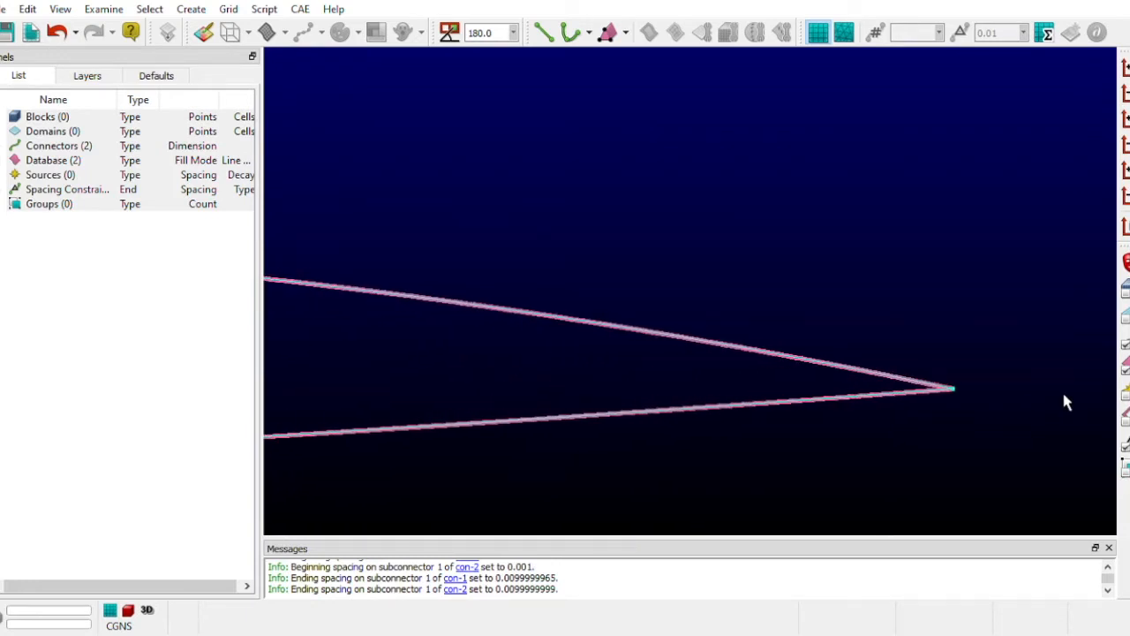
{"action": "scroll", "coordinate": [1063, 399], "scroll_direction": "up", "scroll_amount": 3}
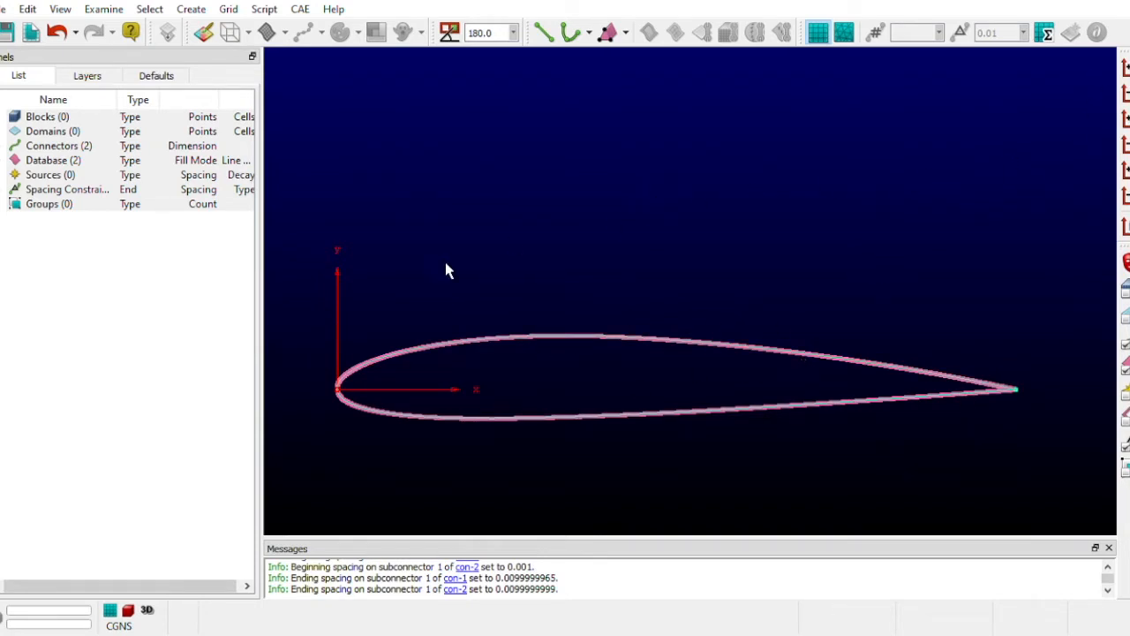
- Set the default connector dimension to 101
{"action": "left_click", "coordinate": [157, 78]}
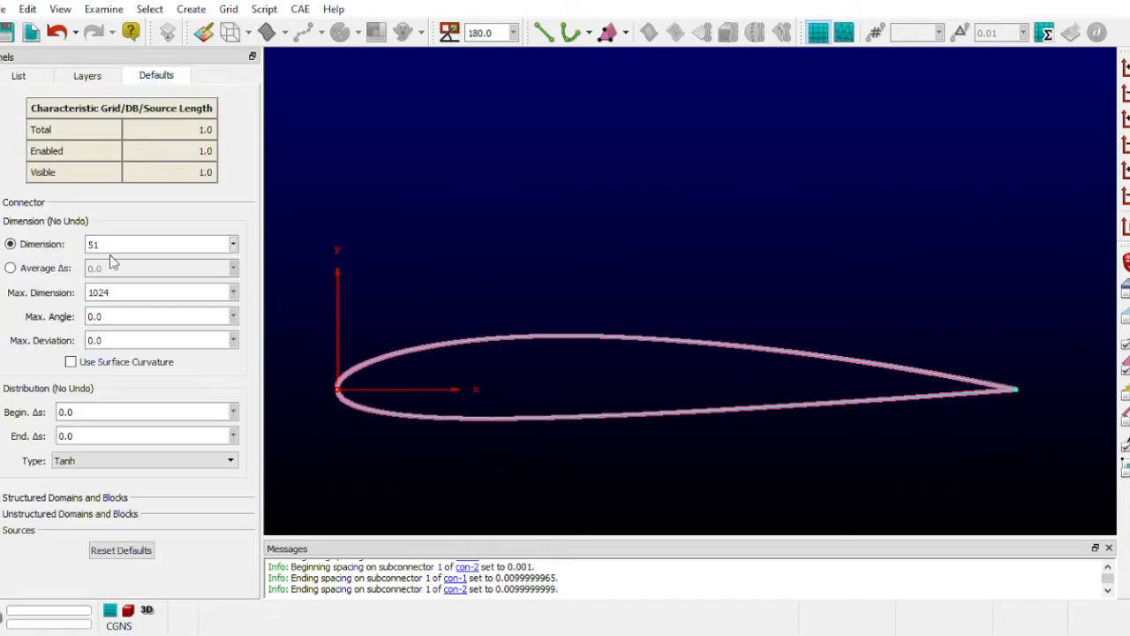
{"action": "left_click_drag", "start_coordinate": [129, 251], "coordinate": [68, 249]}
{"action": "type", "text": "101"}
- Create a straight two-point connector from the airfoil's trailing edge downstream to X 50.0 at the same Y and Z
{"action": "left_click", "coordinate": [544, 33]}
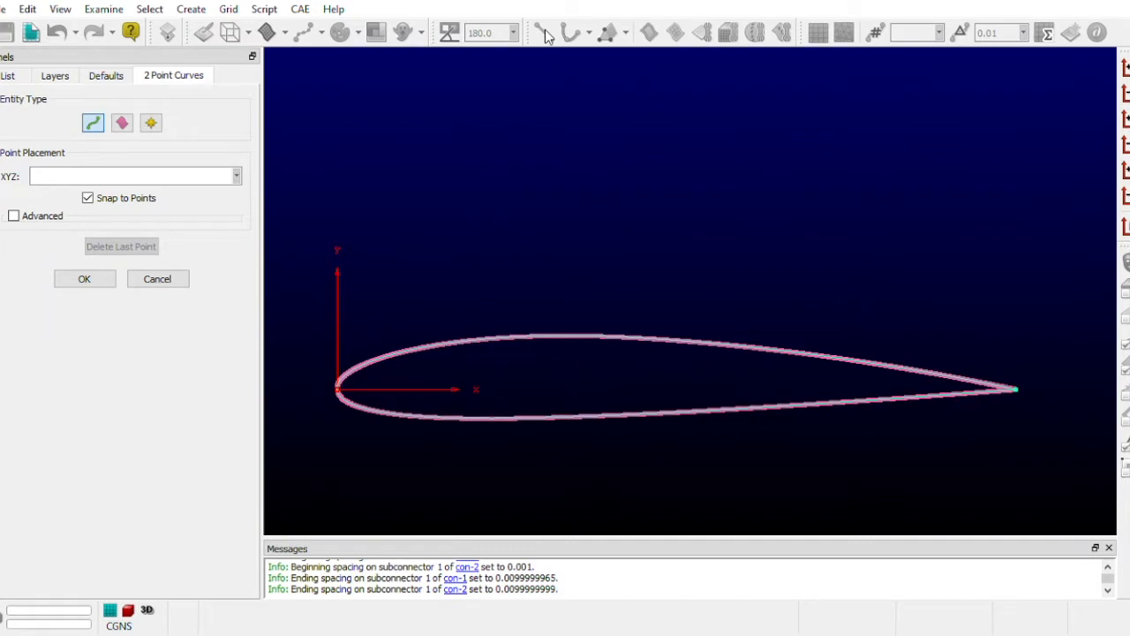
{"action": "left_click", "coordinate": [1024, 398]}
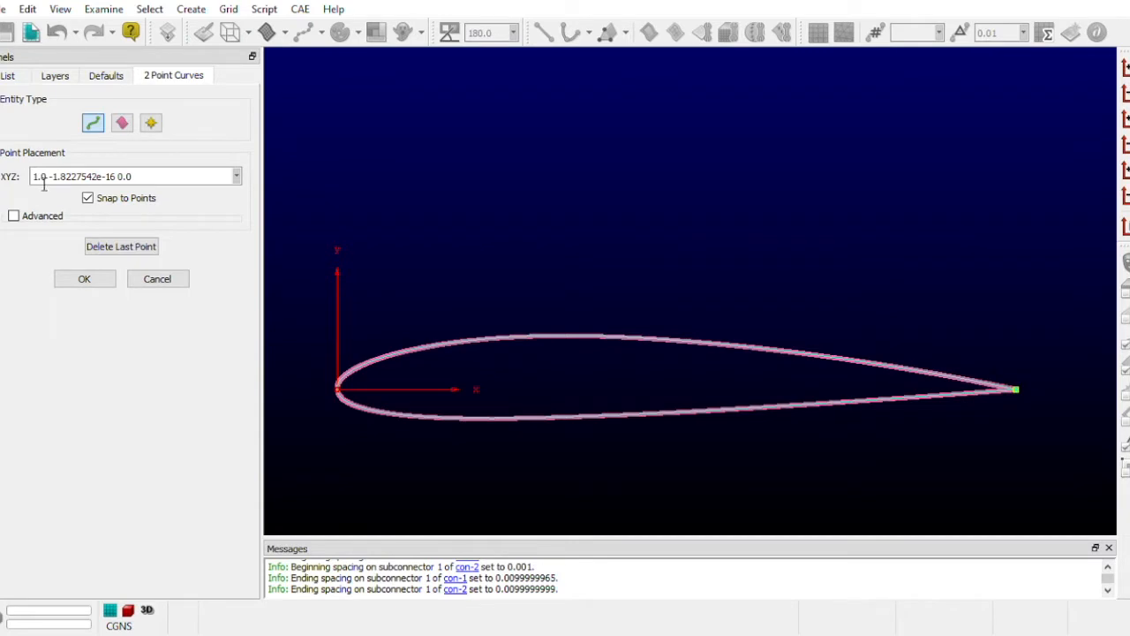
{"action": "key", "text": "Delete"}
{"action": "key", "text": "Delete"}
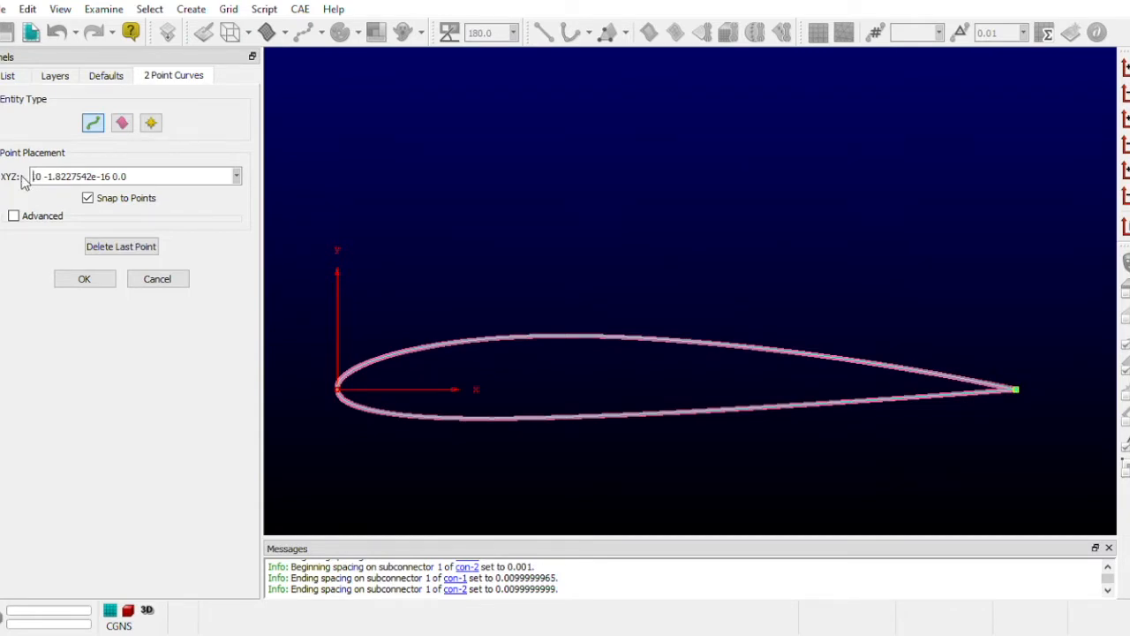
{"action": "type", "text": "50."}
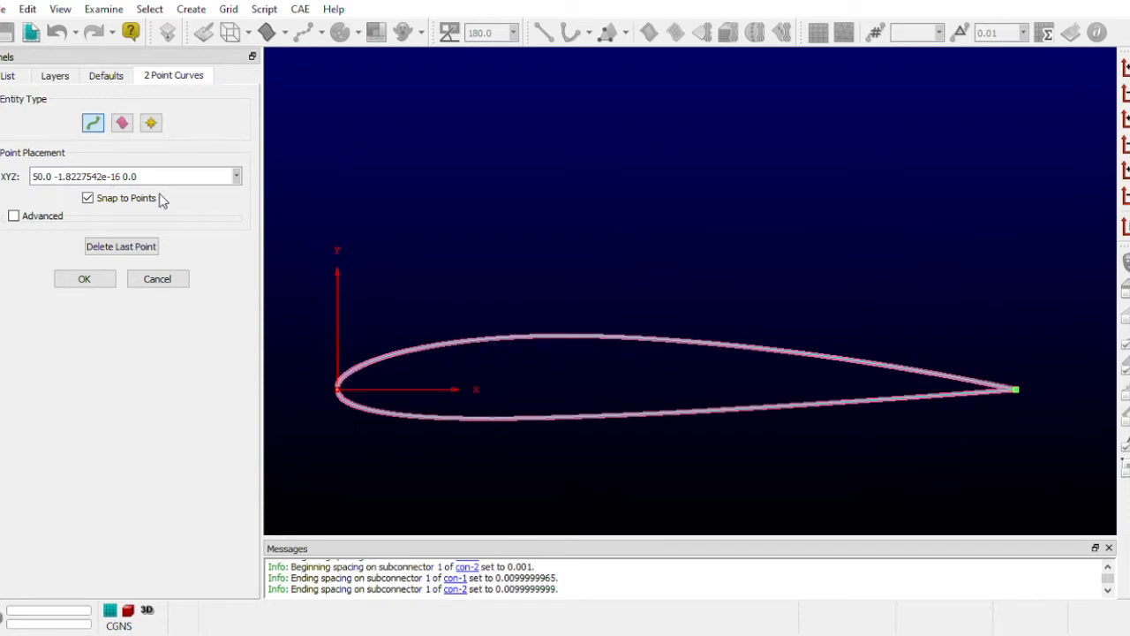
{"action": "key", "text": "Return"}
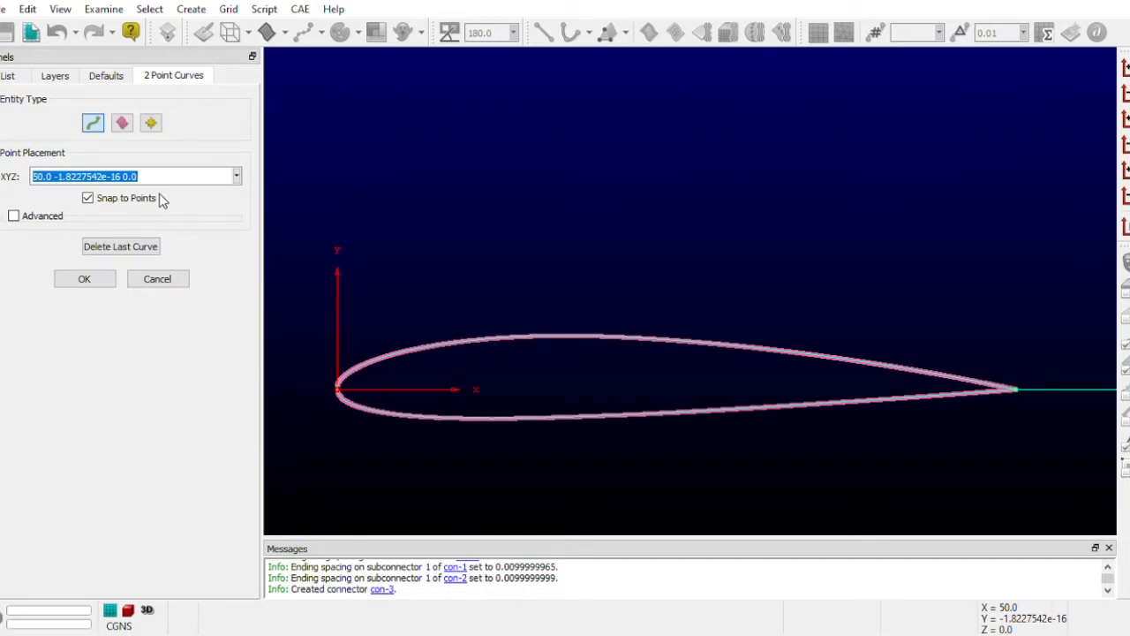
{"action": "scroll", "coordinate": [592, 226], "scroll_direction": "up", "scroll_amount": 3}
{"action": "scroll", "coordinate": [592, 226], "scroll_direction": "down", "scroll_amount": 5}
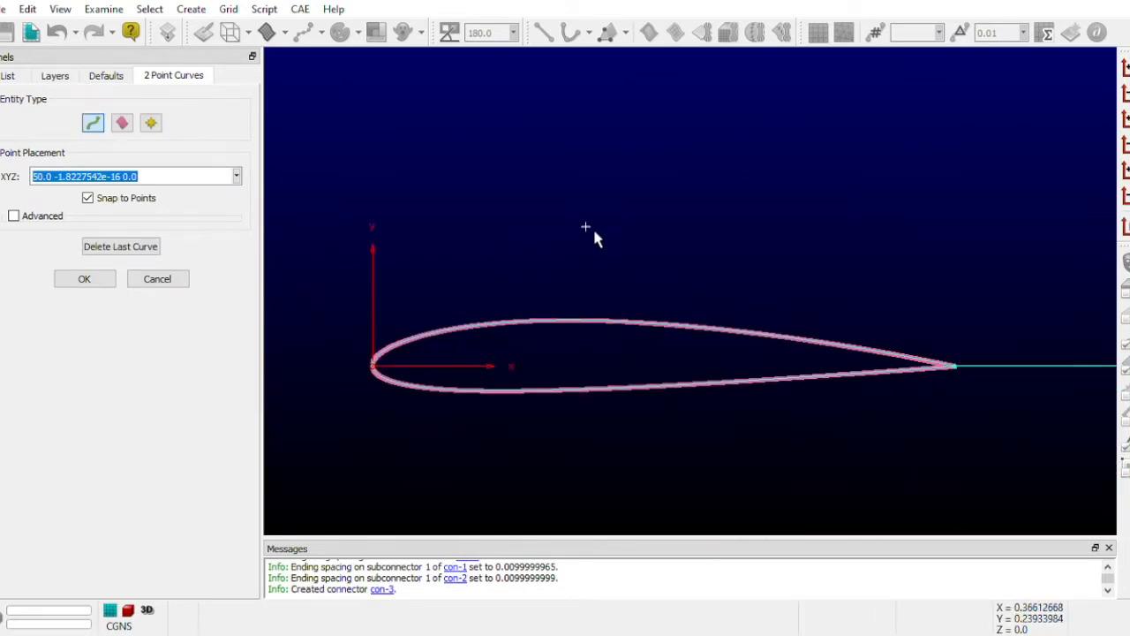
{"action": "scroll", "coordinate": [623, 310], "scroll_direction": "down", "scroll_amount": 2}
{"action": "scroll", "coordinate": [365, 314], "scroll_direction": "down", "scroll_amount": 8}
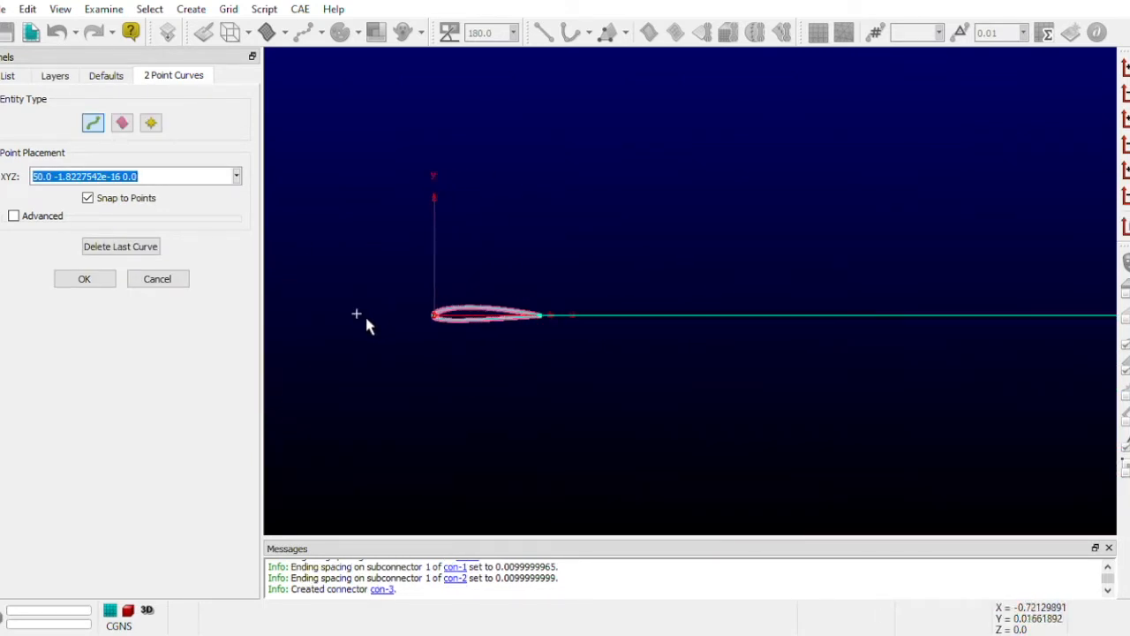
- Examine the new wake connector from the airfoil to its downstream end and finish creating two-point curves
{"action": "scroll", "coordinate": [366, 320], "scroll_direction": "down", "scroll_amount": 4}
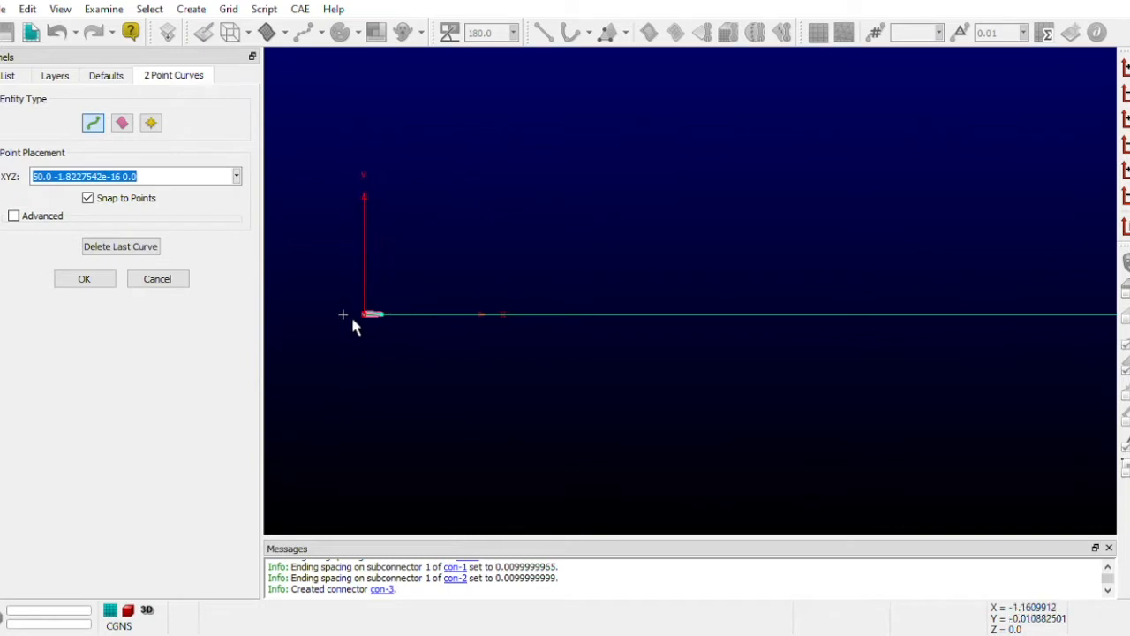
{"action": "scroll", "coordinate": [352, 319], "scroll_direction": "up", "scroll_amount": 3}
{"action": "scroll", "coordinate": [961, 330], "scroll_direction": "down", "scroll_amount": 4}
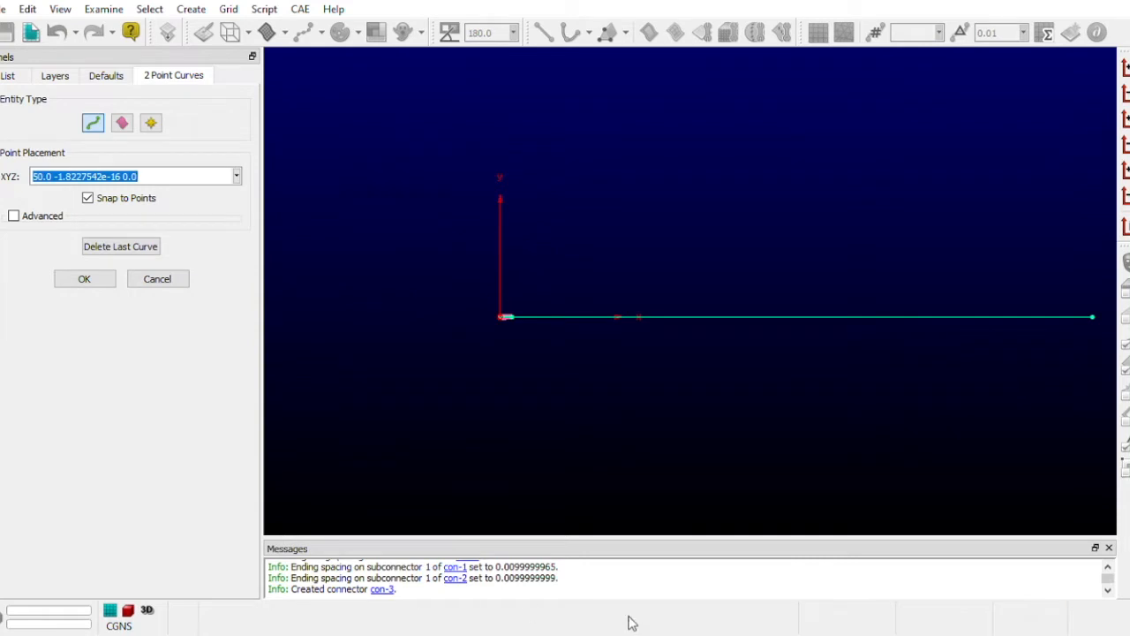
{"action": "scroll", "coordinate": [624, 388], "scroll_direction": "up", "scroll_amount": 4}
{"action": "scroll", "coordinate": [624, 388], "scroll_direction": "down", "scroll_amount": 3}
{"action": "scroll", "coordinate": [625, 388], "scroll_direction": "up", "scroll_amount": 3}
{"action": "scroll", "coordinate": [624, 389], "scroll_direction": "down", "scroll_amount": 5}
{"action": "scroll", "coordinate": [773, 362], "scroll_direction": "up", "scroll_amount": 1}
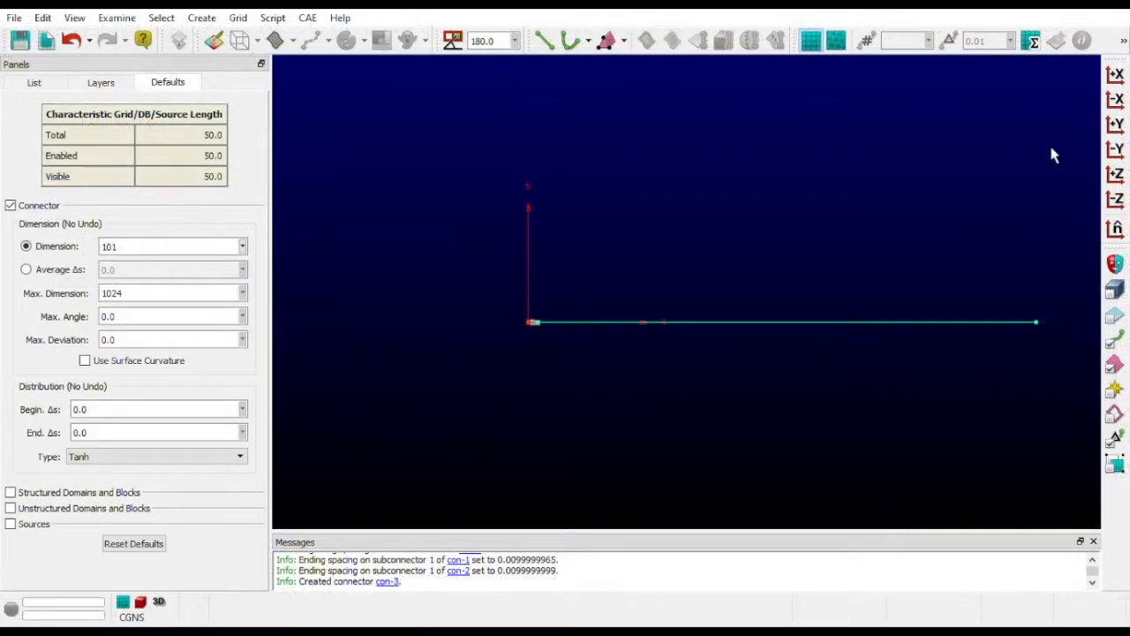
- Set the wake connector's spacing at the airfoil's trailing edge to 0.01
{"action": "scroll", "coordinate": [1075, 372], "scroll_direction": "up", "scroll_amount": 3}
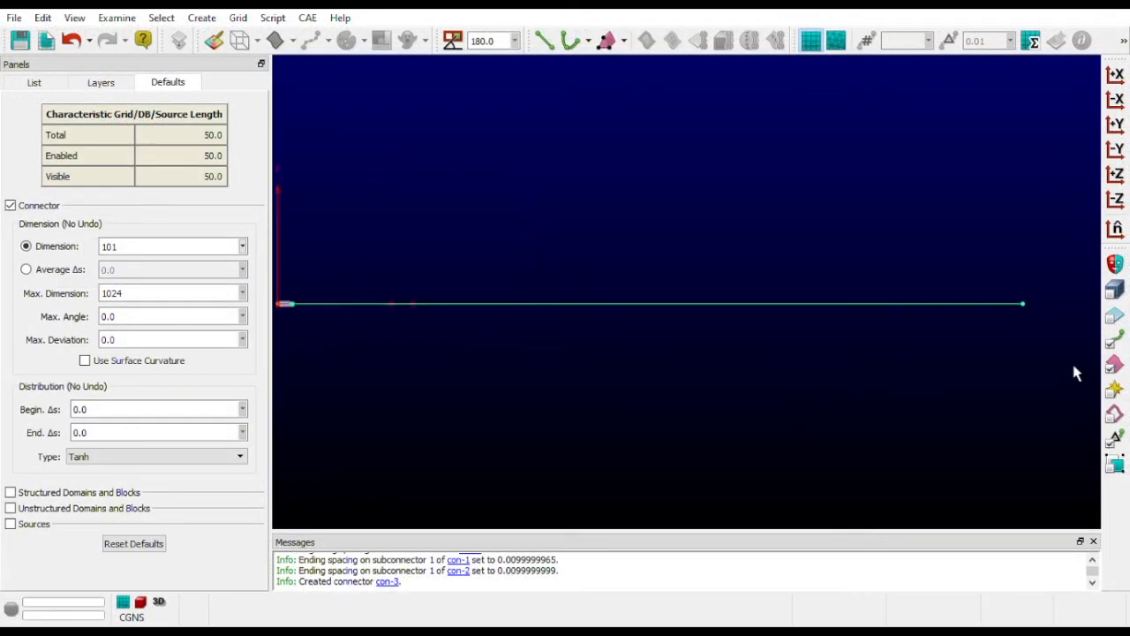
{"action": "scroll", "coordinate": [733, 348], "scroll_direction": "up", "scroll_amount": 3}
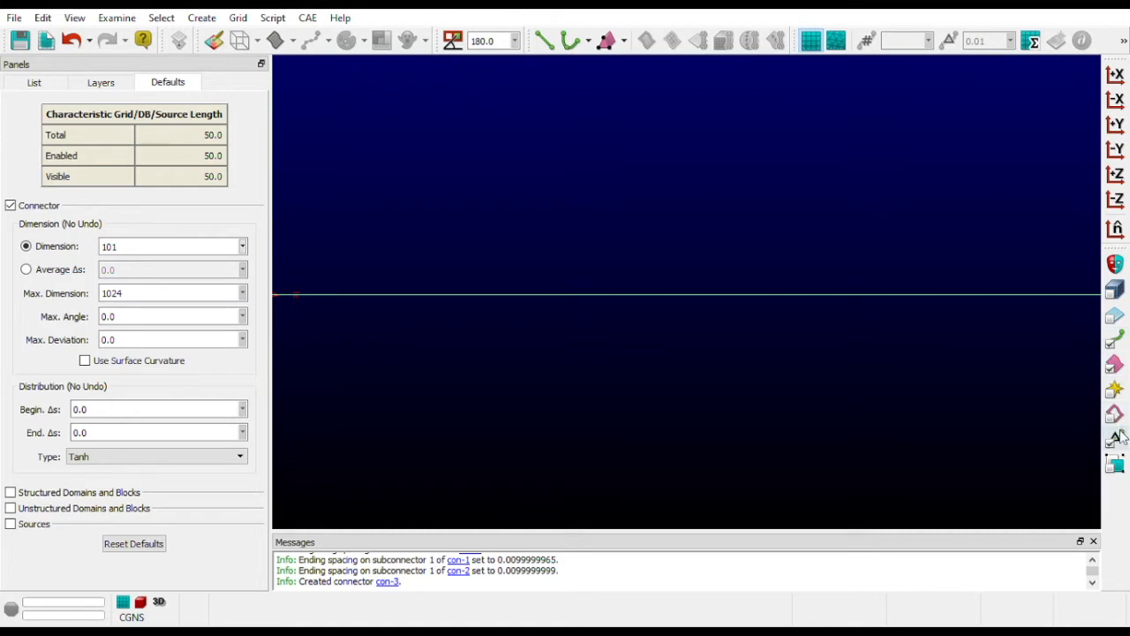
{"action": "scroll", "coordinate": [416, 283], "scroll_direction": "down", "scroll_amount": 5}
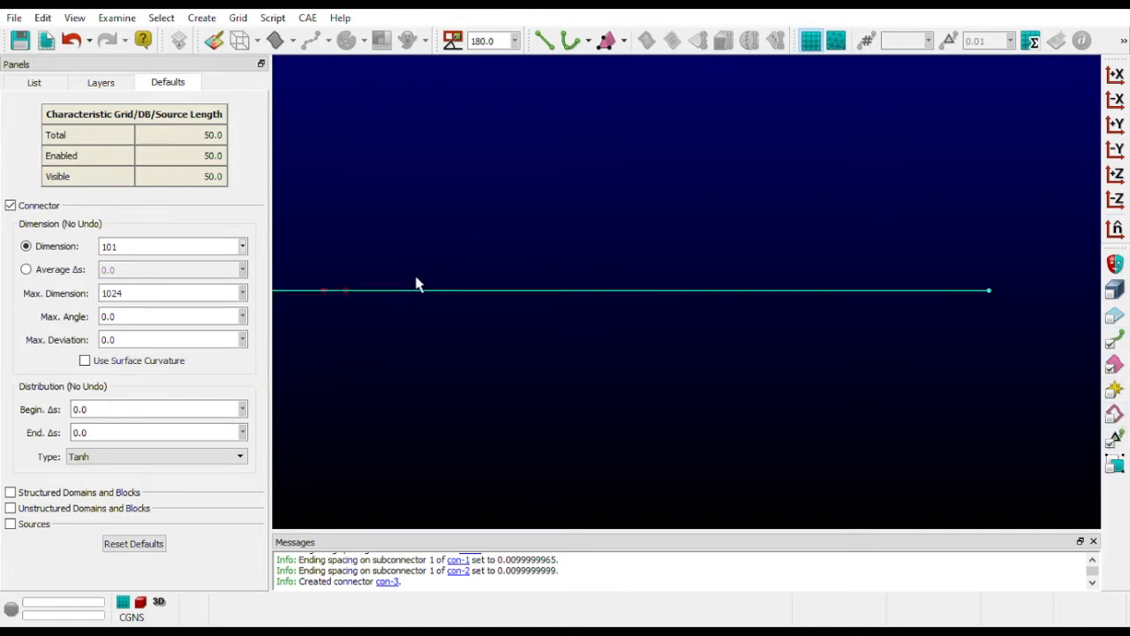
{"action": "scroll", "coordinate": [1023, 313], "scroll_direction": "down", "scroll_amount": 2}
{"action": "scroll", "coordinate": [464, 250], "scroll_direction": "up", "scroll_amount": 5}
{"action": "scroll", "coordinate": [402, 432], "scroll_direction": "up", "scroll_amount": 2}
{"action": "scroll", "coordinate": [593, 370], "scroll_direction": "up", "scroll_amount": 3}
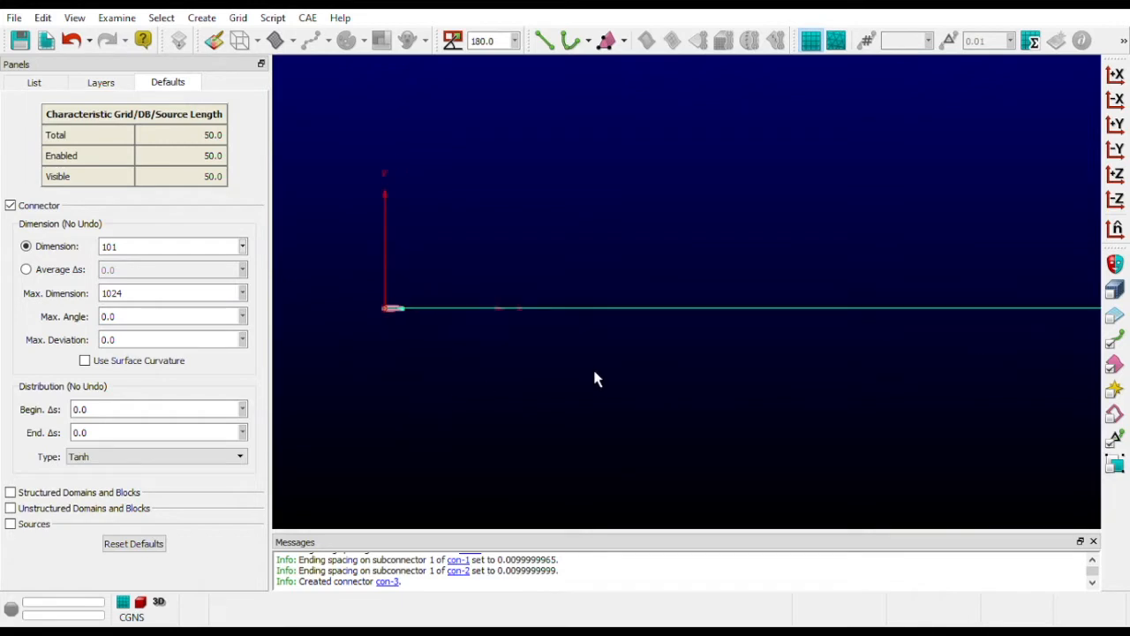
{"action": "left_click_drag", "start_coordinate": [348, 208], "coordinate": [495, 386]}
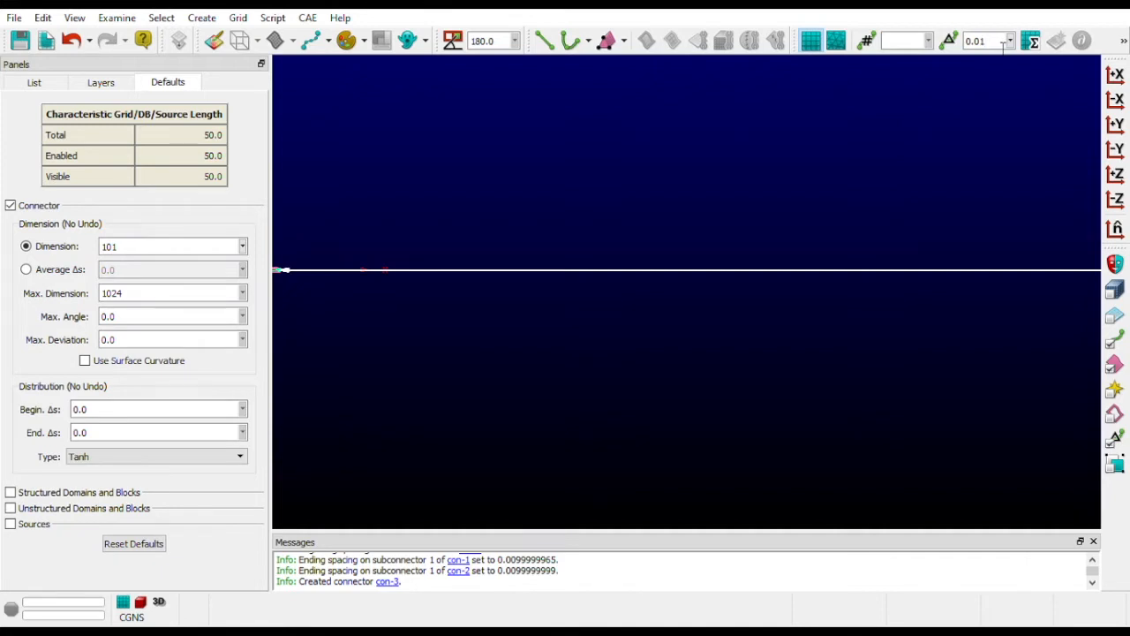
{"action": "key", "text": "Return"}
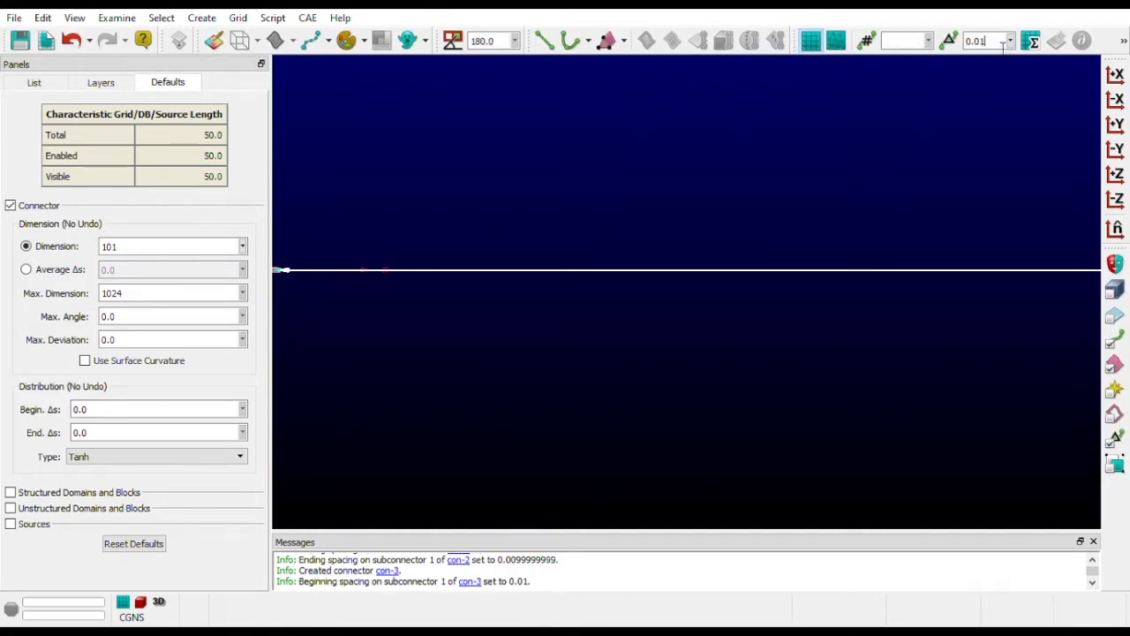
- Turn on the display of grid points along the wake connector
{"action": "right_click_drag", "start_coordinate": [319, 183], "coordinate": [312, 194], "text": "shift"}
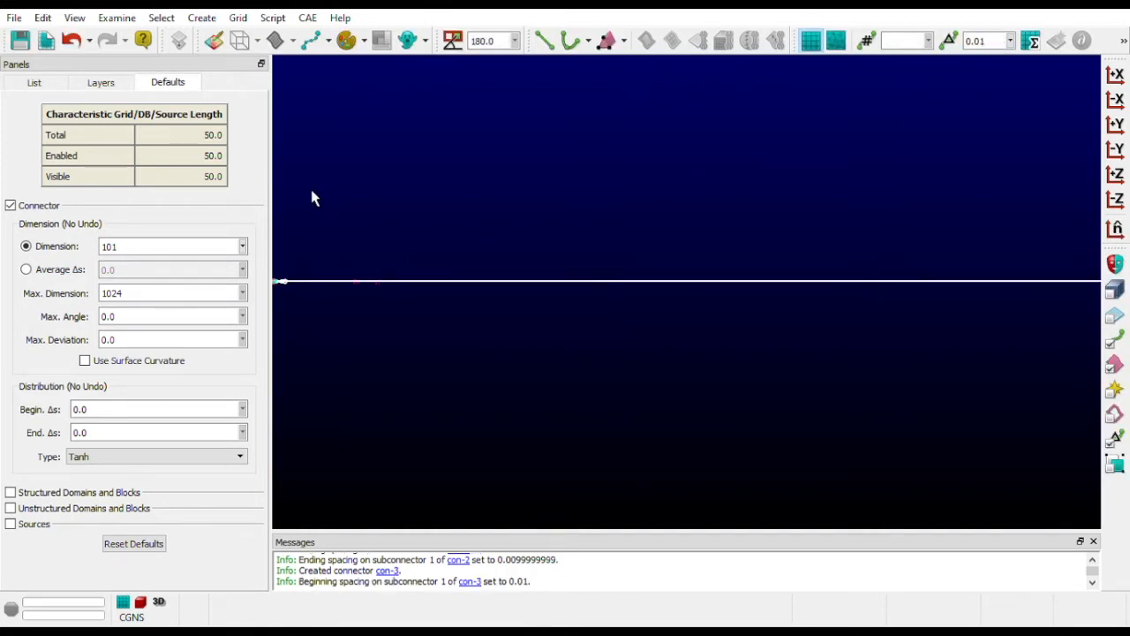
{"action": "left_click", "coordinate": [330, 41]}
{"action": "left_click", "coordinate": [332, 75]}
{"action": "scroll", "coordinate": [324, 303], "scroll_direction": "up", "scroll_amount": 5}
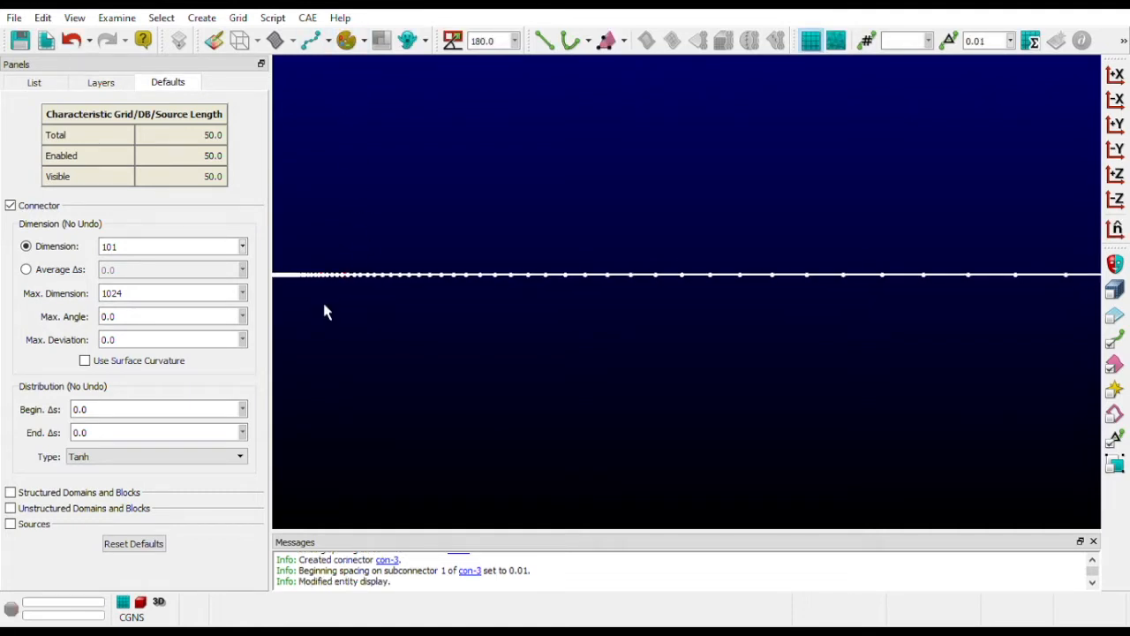
- Compare the point spacing of the wake connector with that of the airfoil connectors at the trailing edge
{"action": "scroll", "coordinate": [918, 305], "scroll_direction": "down", "scroll_amount": 5}
{"action": "scroll", "coordinate": [848, 313], "scroll_direction": "up", "scroll_amount": 1}
{"action": "scroll", "coordinate": [533, 313], "scroll_direction": "up", "scroll_amount": 5}
{"action": "scroll", "coordinate": [473, 213], "scroll_direction": "up", "scroll_amount": 5}
{"action": "scroll", "coordinate": [750, 298], "scroll_direction": "up", "scroll_amount": 8}
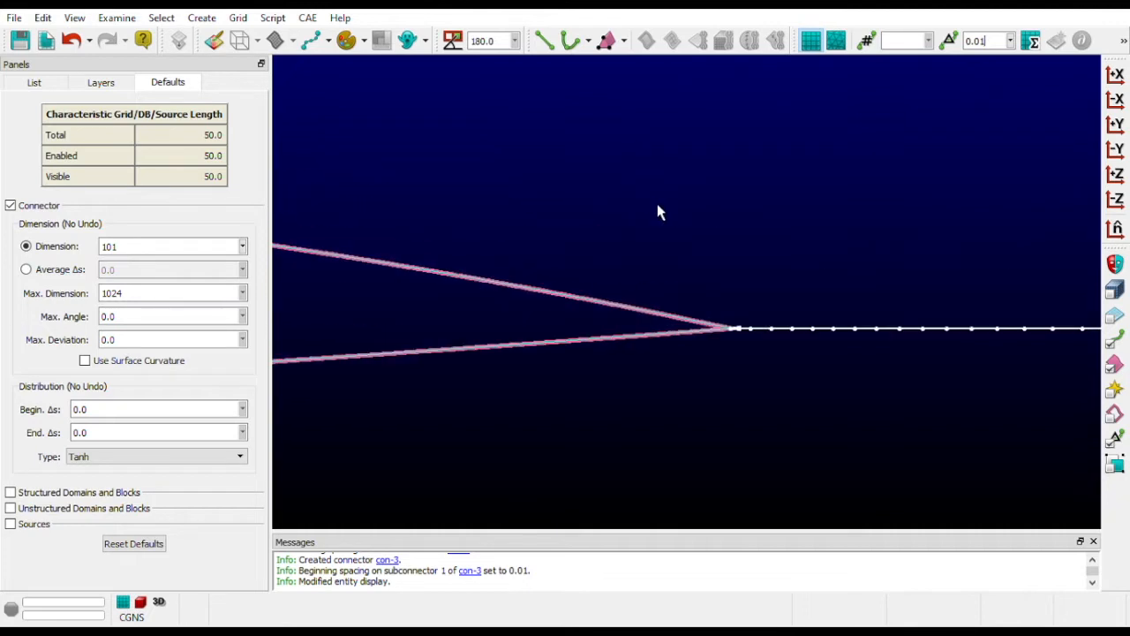
{"action": "scroll", "coordinate": [746, 358], "scroll_direction": "up", "scroll_amount": 10}
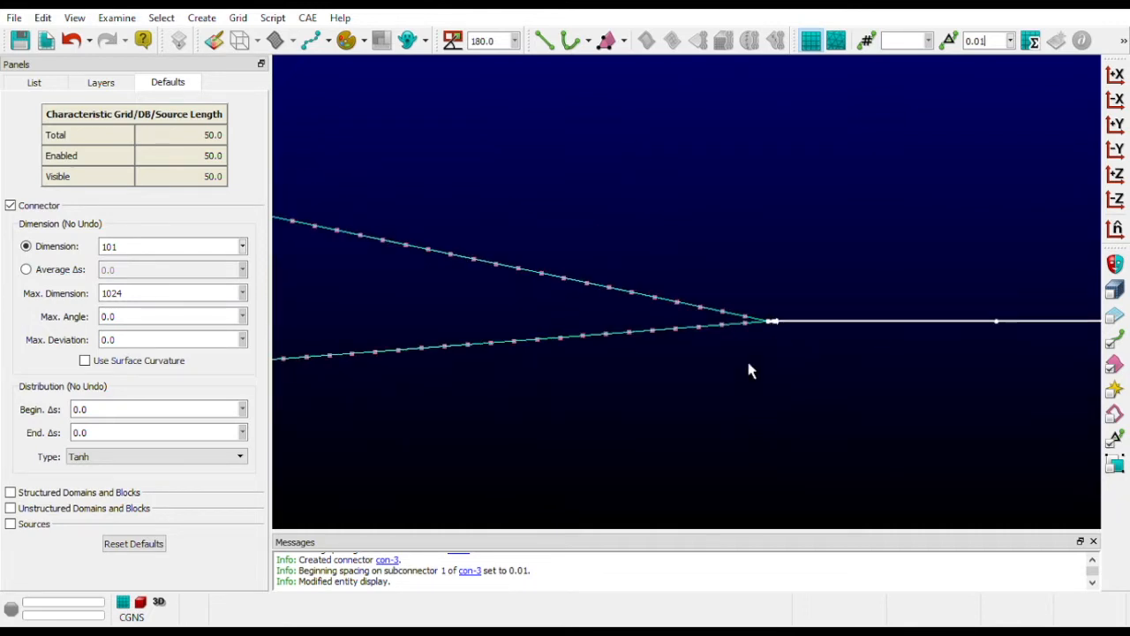
{"action": "scroll", "coordinate": [962, 366], "scroll_direction": "up", "scroll_amount": 2}
- Set the wake connector's spacing at the trailing edge to 0.001
{"action": "left_click_drag", "start_coordinate": [732, 273], "coordinate": [780, 331]}
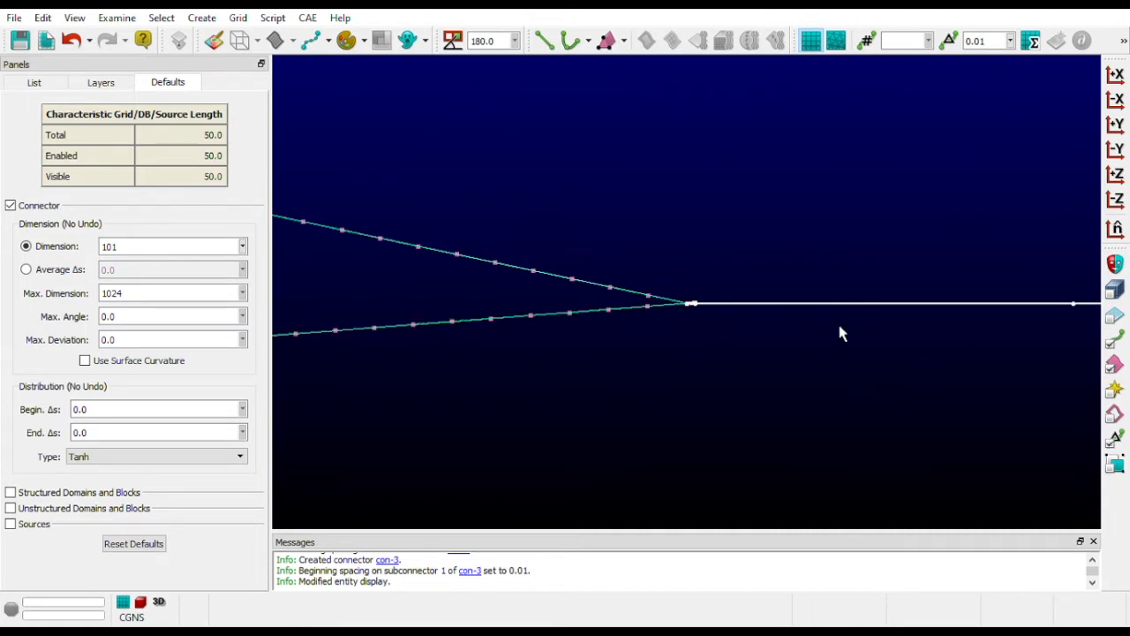
{"action": "left_click_drag", "start_coordinate": [671, 293], "coordinate": [738, 318]}
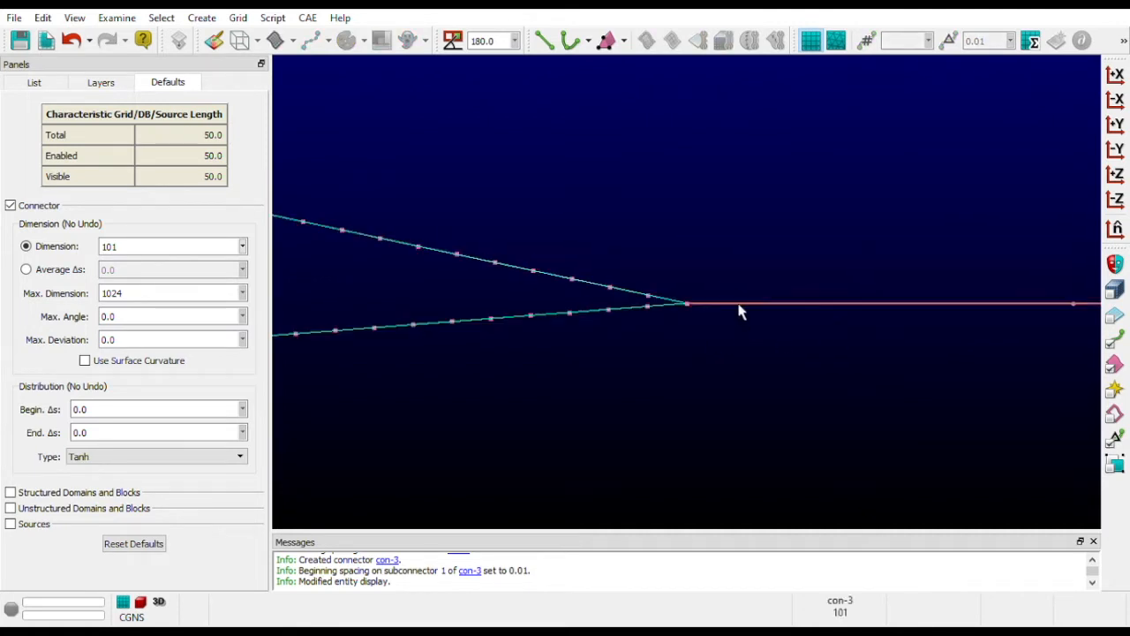
{"action": "left_click", "coordinate": [740, 309]}
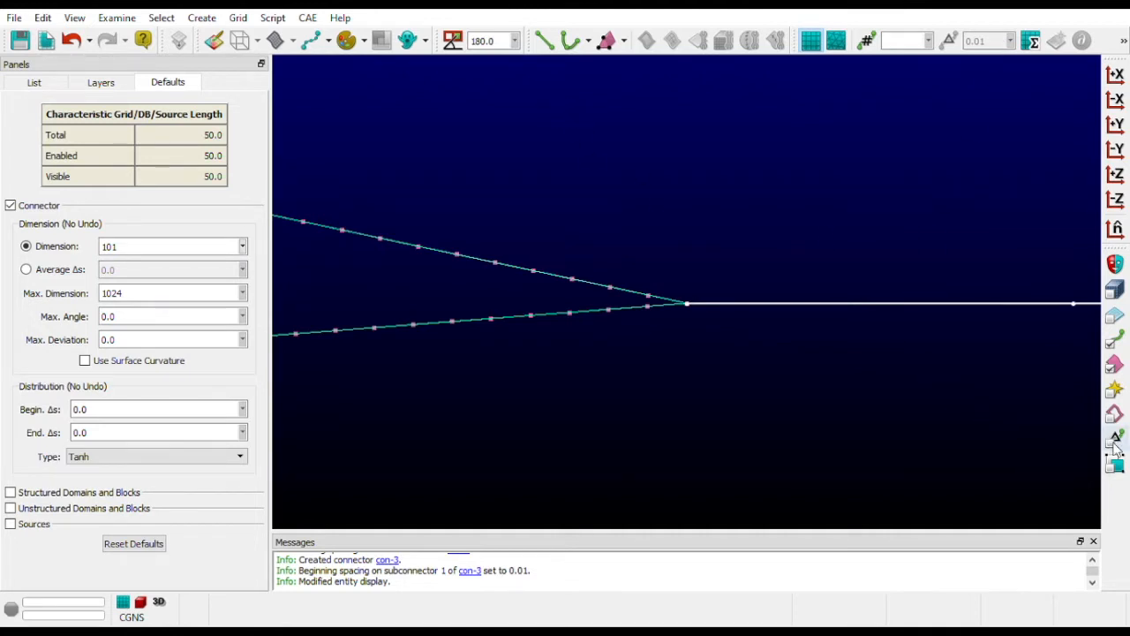
{"action": "left_click", "coordinate": [1053, 363]}
{"action": "left_click", "coordinate": [1114, 439]}
{"action": "left_click_drag", "start_coordinate": [896, 250], "coordinate": [965, 379]}
{"action": "left_click", "coordinate": [995, 44]}
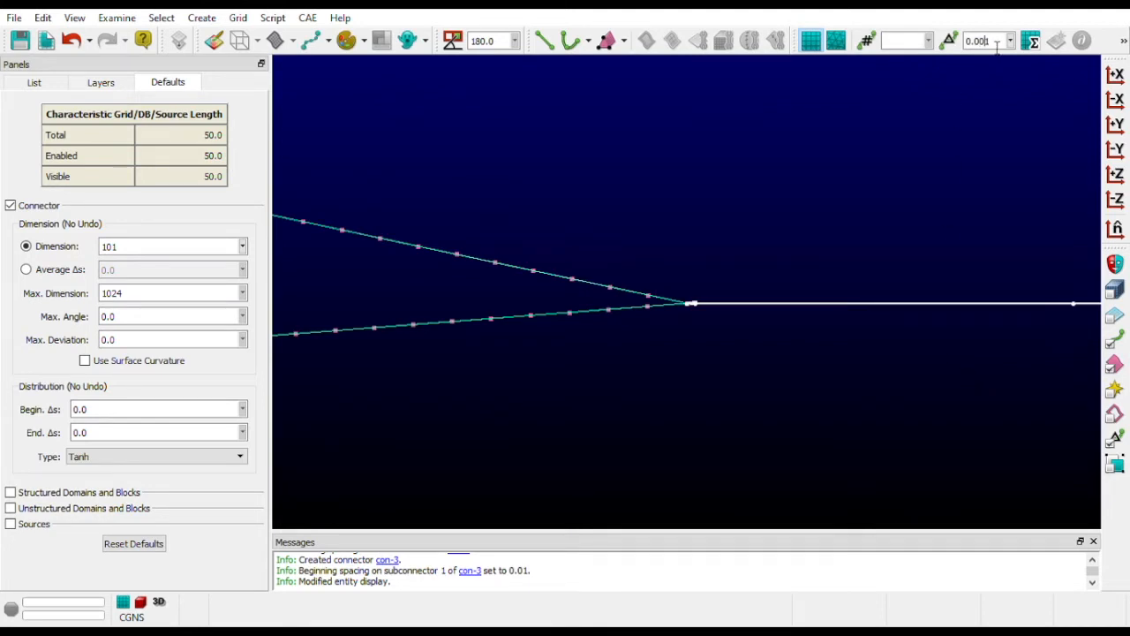
{"action": "key", "text": "Return"}
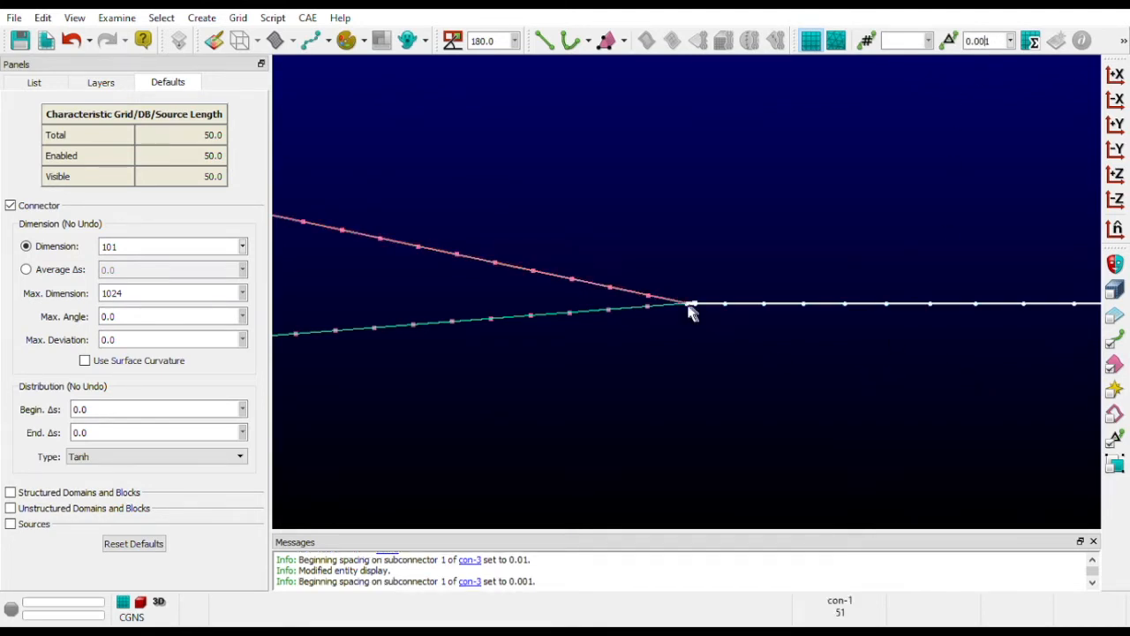
- Examine the wake connector's point distribution from the trailing edge to its downstream end
{"action": "scroll", "coordinate": [800, 352], "scroll_direction": "down", "scroll_amount": 3}
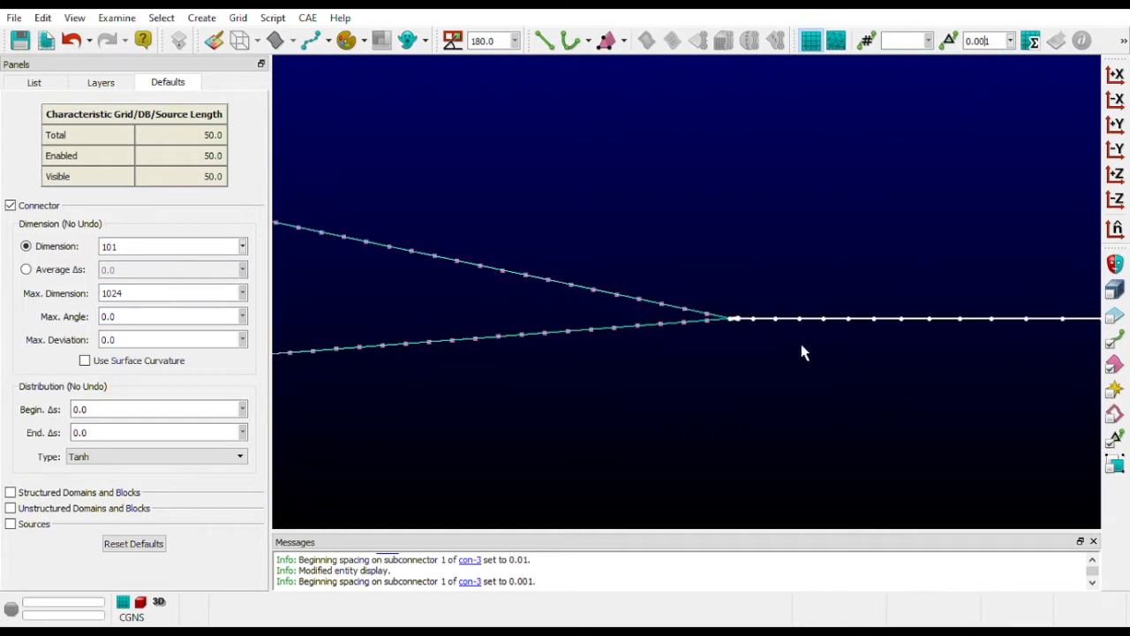
{"action": "scroll", "coordinate": [901, 386], "scroll_direction": "down", "scroll_amount": 3}
{"action": "scroll", "coordinate": [901, 386], "scroll_direction": "down", "scroll_amount": 5}
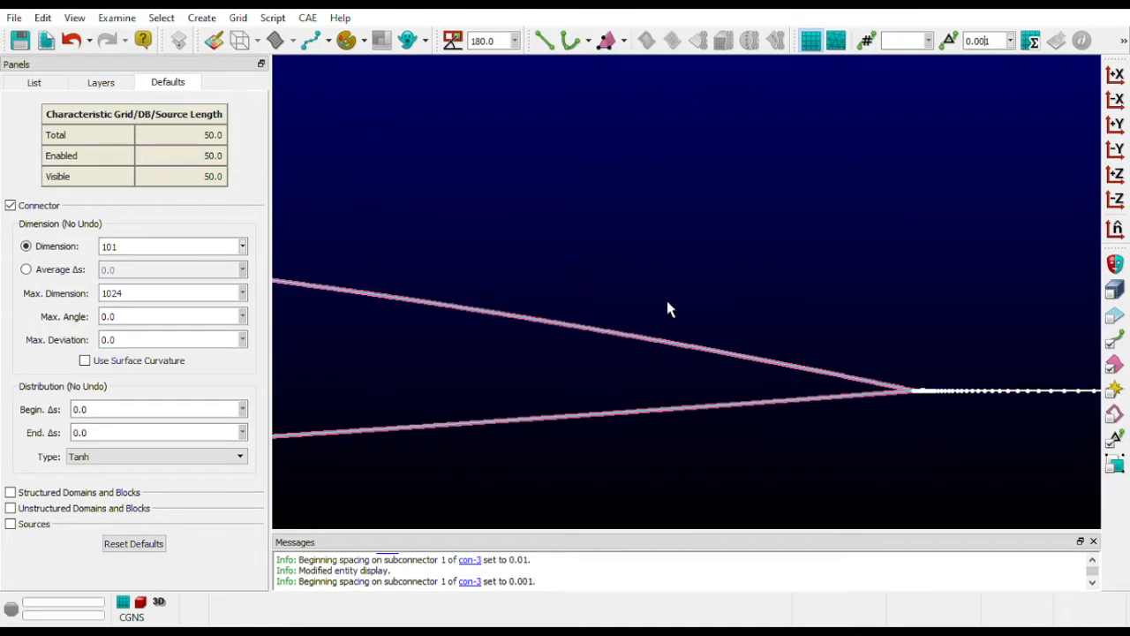
{"action": "scroll", "coordinate": [390, 369], "scroll_direction": "down", "scroll_amount": 6}
{"action": "scroll", "coordinate": [396, 393], "scroll_direction": "down", "scroll_amount": 6}
{"action": "scroll", "coordinate": [879, 451], "scroll_direction": "down", "scroll_amount": 6}
{"action": "scroll", "coordinate": [905, 482], "scroll_direction": "down", "scroll_amount": 7}
{"action": "scroll", "coordinate": [364, 466], "scroll_direction": "down", "scroll_amount": 6}
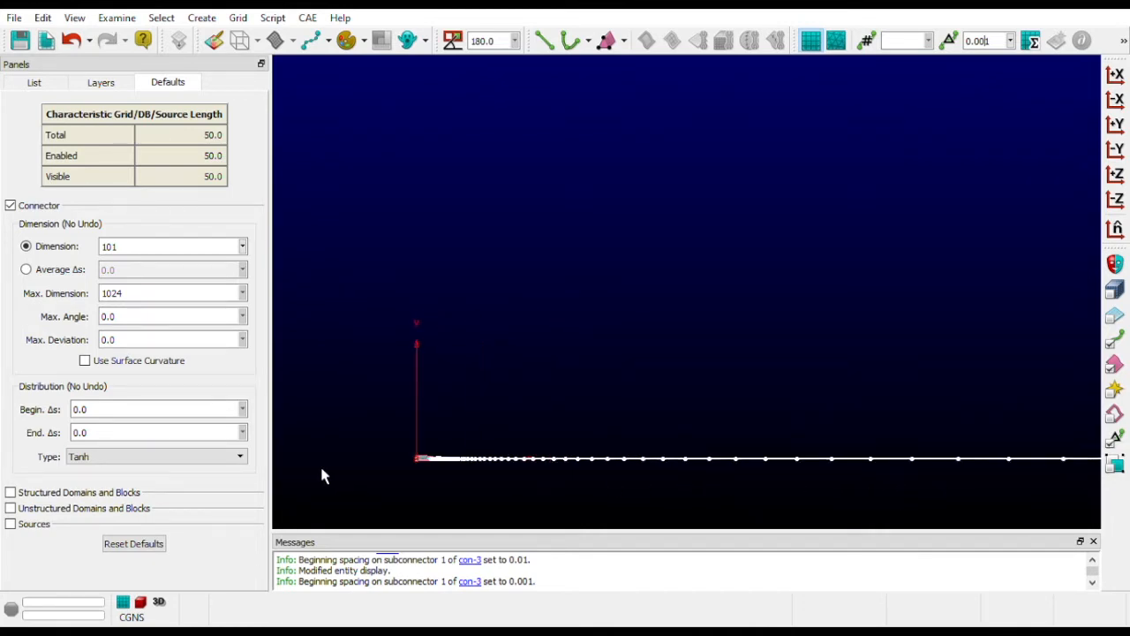
{"action": "scroll", "coordinate": [321, 474], "scroll_direction": "down", "scroll_amount": 3}
{"action": "scroll", "coordinate": [761, 399], "scroll_direction": "up", "scroll_amount": 2}
{"action": "scroll", "coordinate": [524, 477], "scroll_direction": "down", "scroll_amount": 1}
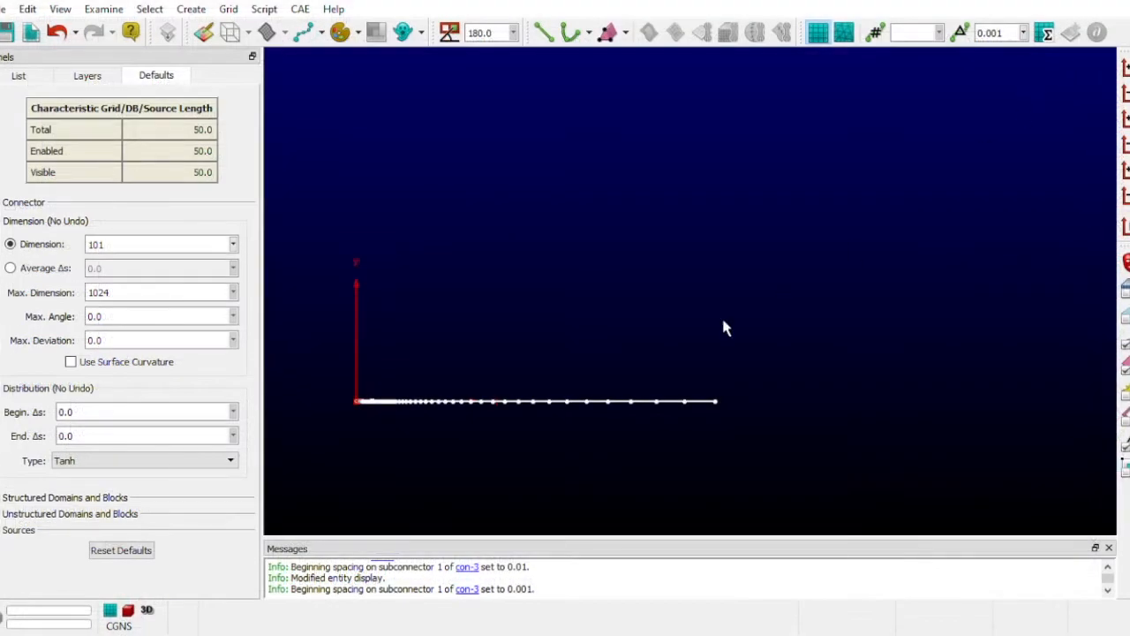
{"action": "scroll", "coordinate": [515, 391], "scroll_direction": "up", "scroll_amount": 1}
{"action": "scroll", "coordinate": [371, 477], "scroll_direction": "up", "scroll_amount": 3}
{"action": "scroll", "coordinate": [371, 478], "scroll_direction": "down", "scroll_amount": 2}
{"action": "scroll", "coordinate": [395, 439], "scroll_direction": "up", "scroll_amount": 1}
{"action": "scroll", "coordinate": [822, 456], "scroll_direction": "down", "scroll_amount": 2}
{"action": "scroll", "coordinate": [937, 454], "scroll_direction": "down", "scroll_amount": 1}
{"action": "scroll", "coordinate": [882, 449], "scroll_direction": "up", "scroll_amount": 1}
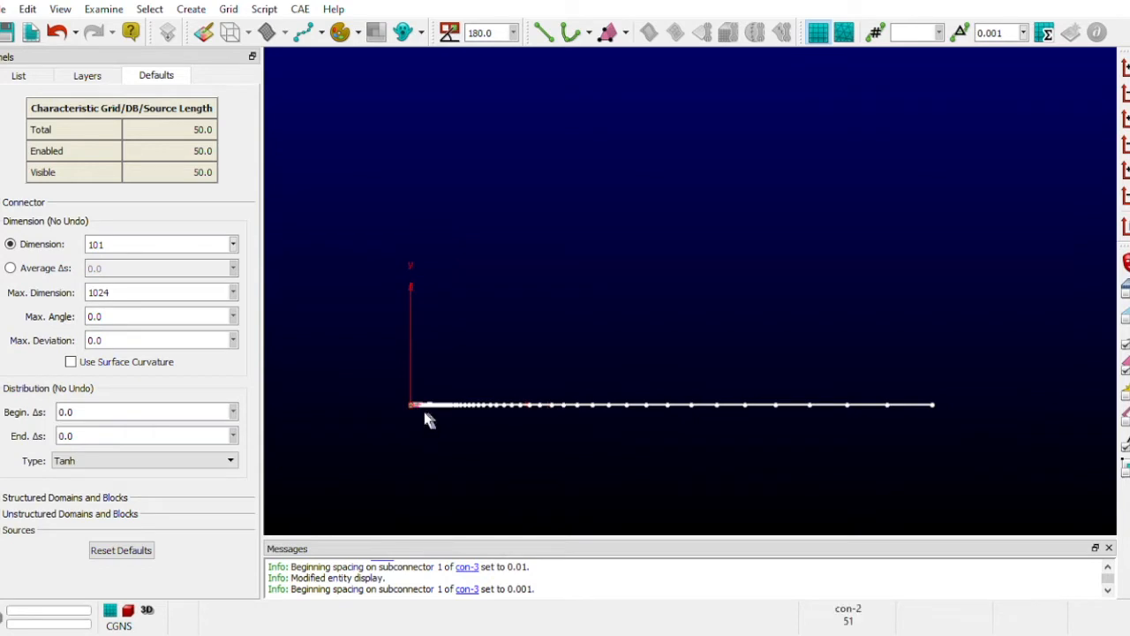
{"action": "scroll", "coordinate": [327, 468], "scroll_direction": "up", "scroll_amount": 2}
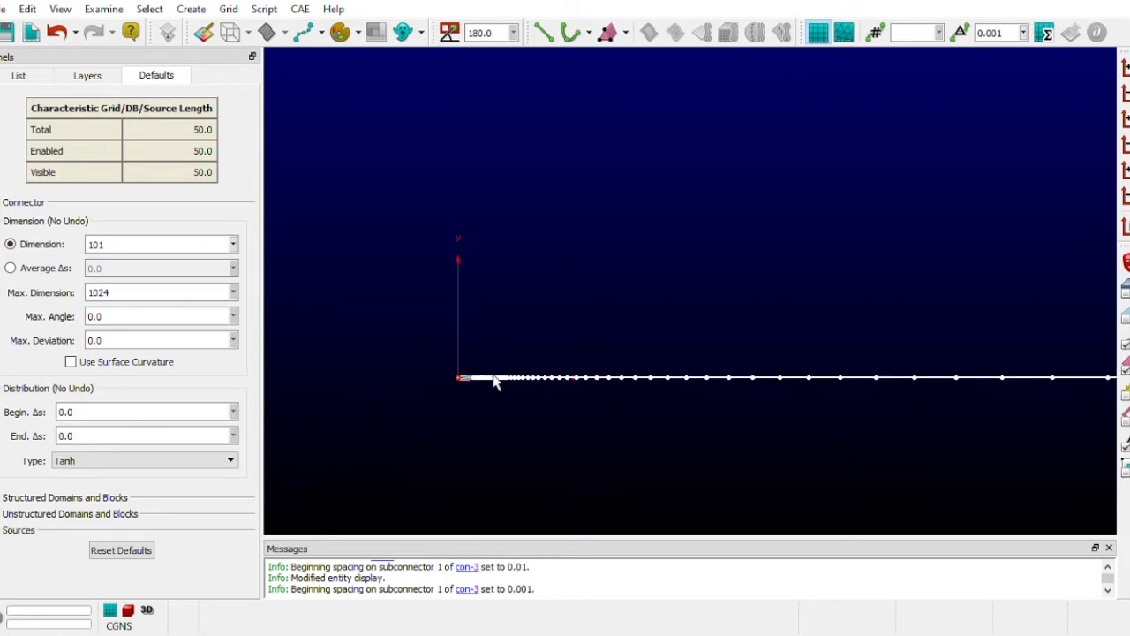
{"action": "scroll", "coordinate": [797, 418], "scroll_direction": "up", "scroll_amount": 2}
{"action": "scroll", "coordinate": [806, 419], "scroll_direction": "down", "scroll_amount": 6}
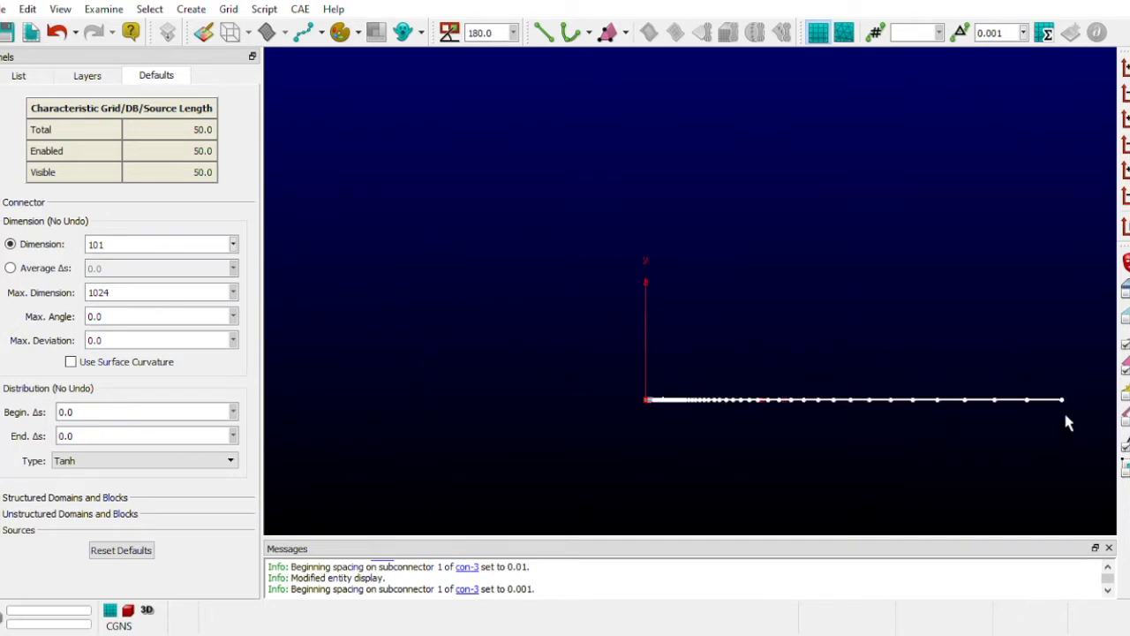
{"action": "scroll", "coordinate": [827, 466], "scroll_direction": "down", "scroll_amount": 6}
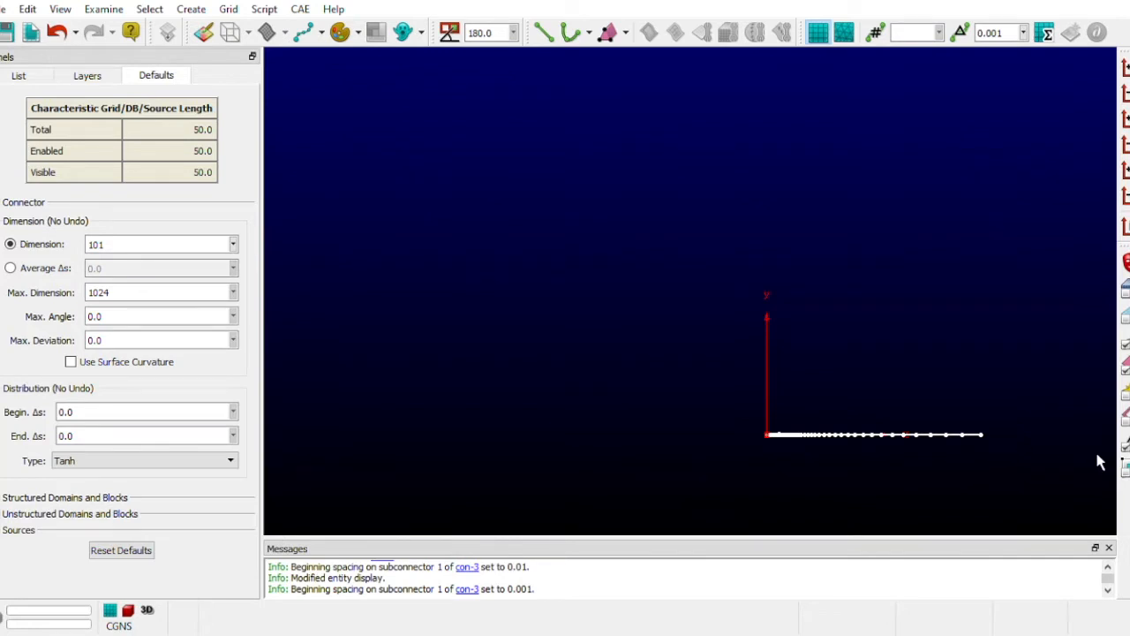
{"action": "scroll", "coordinate": [319, 455], "scroll_direction": "down", "scroll_amount": 3}
{"action": "scroll", "coordinate": [883, 468], "scroll_direction": "up", "scroll_amount": 2}
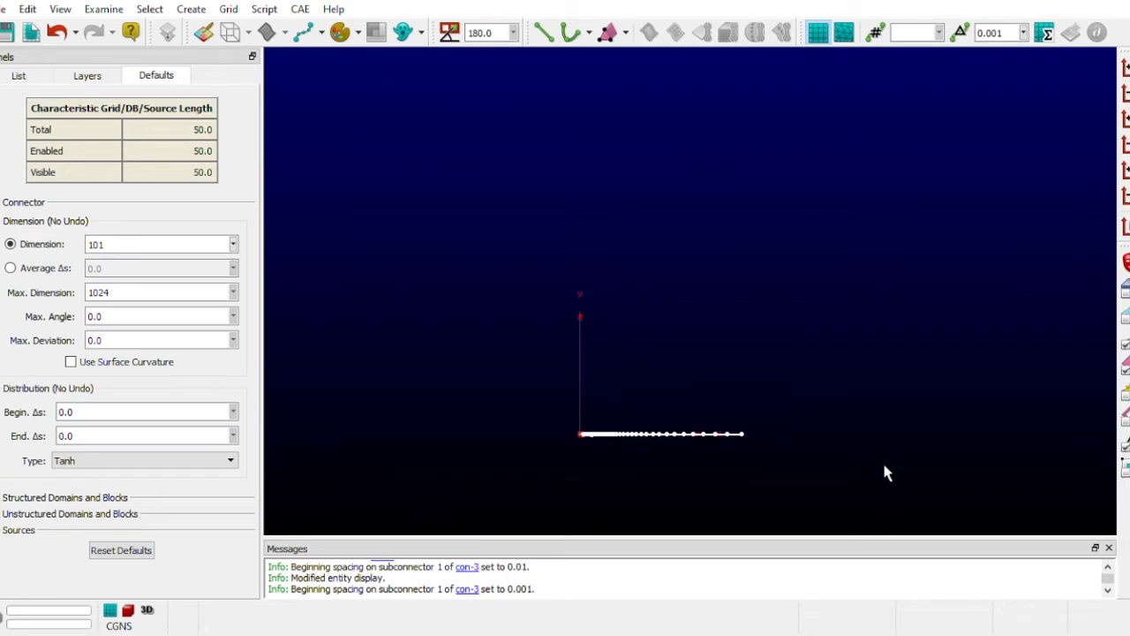
{"action": "scroll", "coordinate": [812, 464], "scroll_direction": "up", "scroll_amount": 2}
{"action": "scroll", "coordinate": [792, 461], "scroll_direction": "down", "scroll_amount": 1}
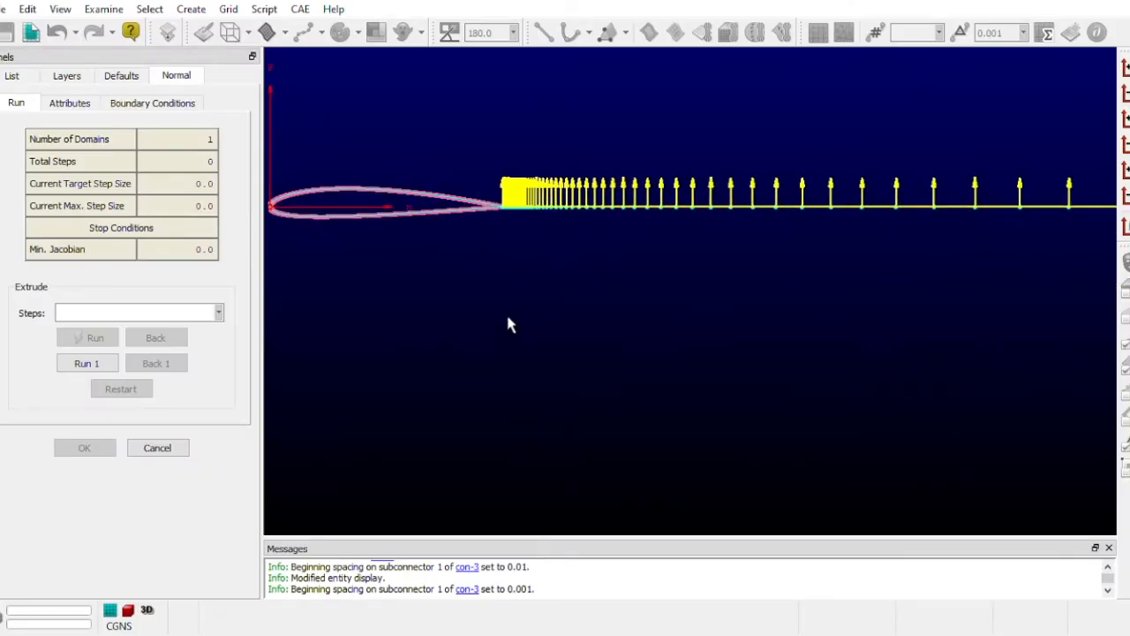
- Start a normal extrusion from both airfoil connectors together with the wake connector
{"action": "scroll", "coordinate": [432, 277], "scroll_direction": "down", "scroll_amount": 2}
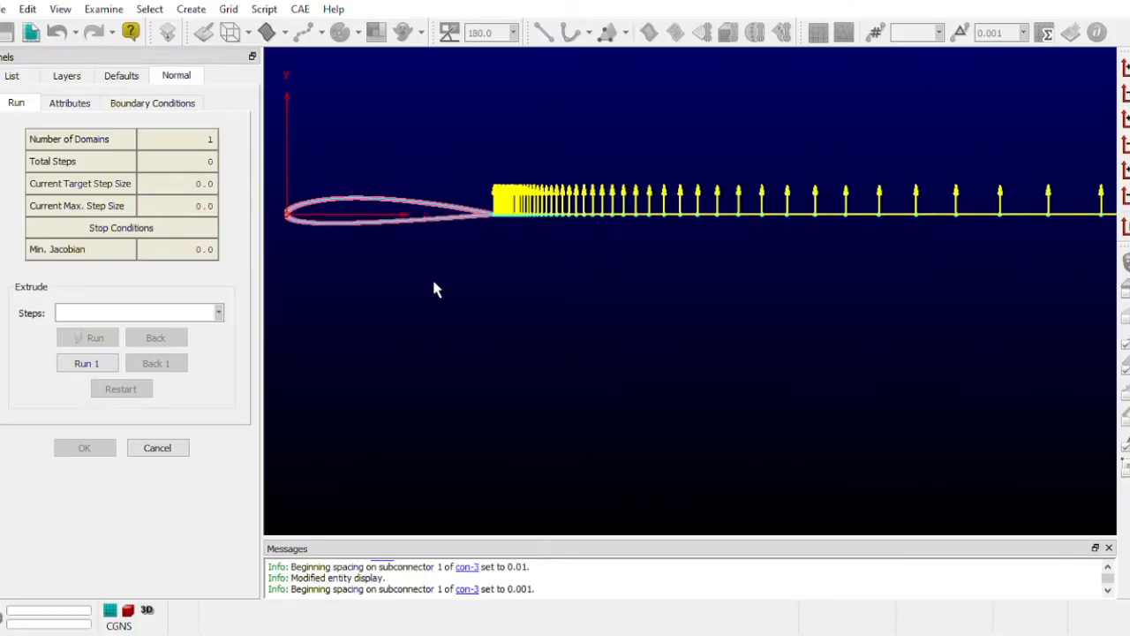
{"action": "left_click", "coordinate": [157, 448]}
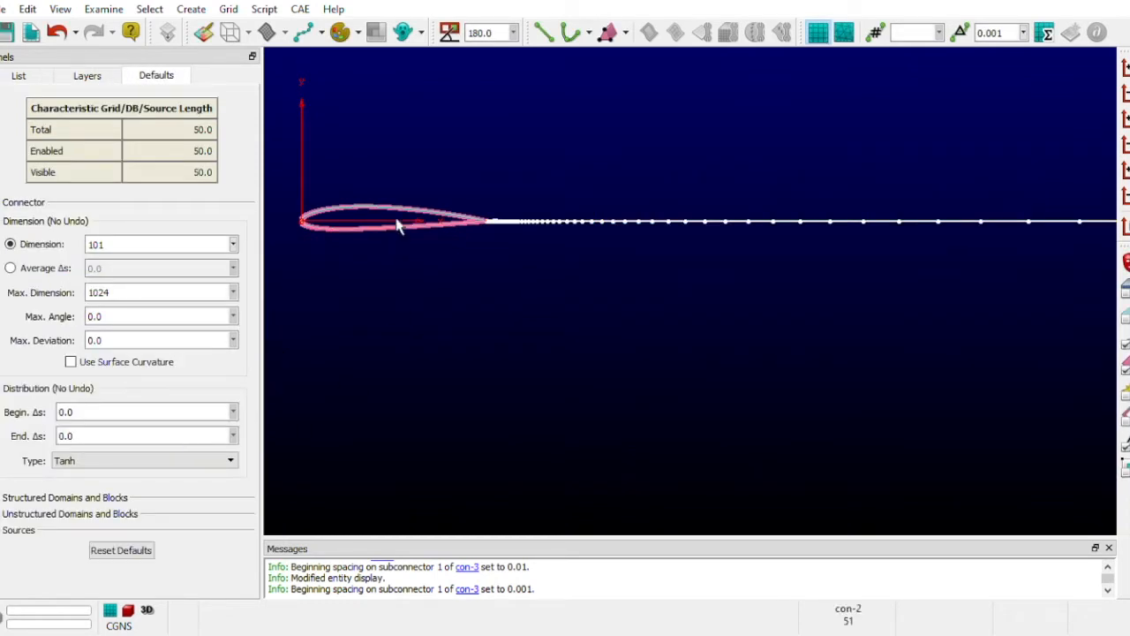
{"action": "left_click_drag", "start_coordinate": [387, 186], "coordinate": [625, 355]}
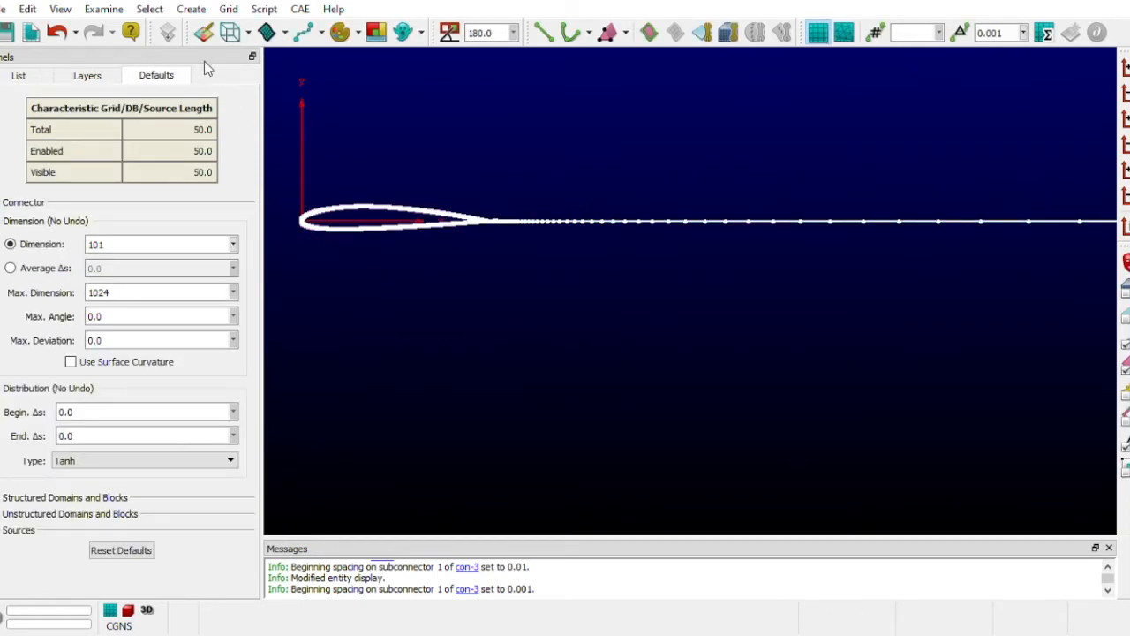
{"action": "left_click", "coordinate": [197, 10]}
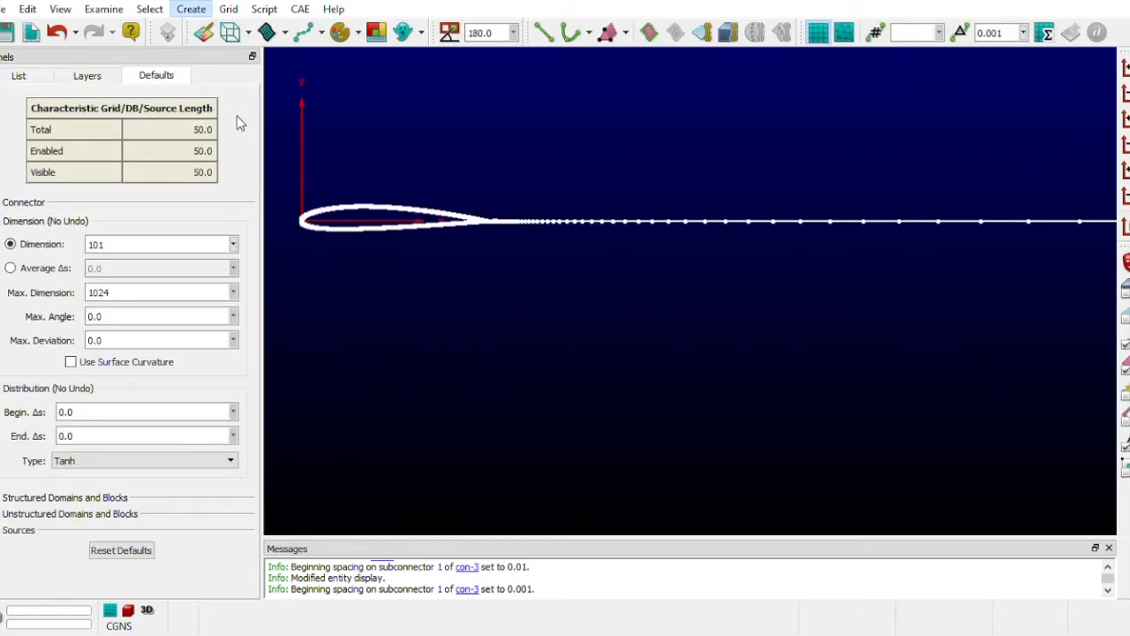
{"action": "left_click", "coordinate": [357, 136]}
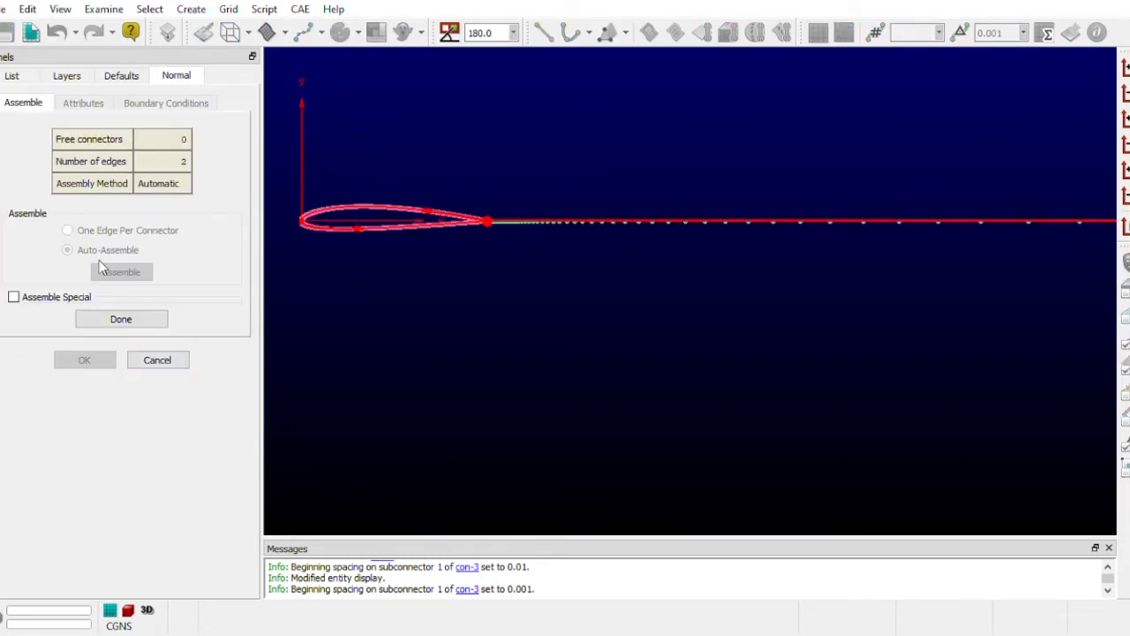
- Enable Assemble Special for the normal extrusion and delete all automatically assembled edges
{"action": "left_click", "coordinate": [27, 302]}
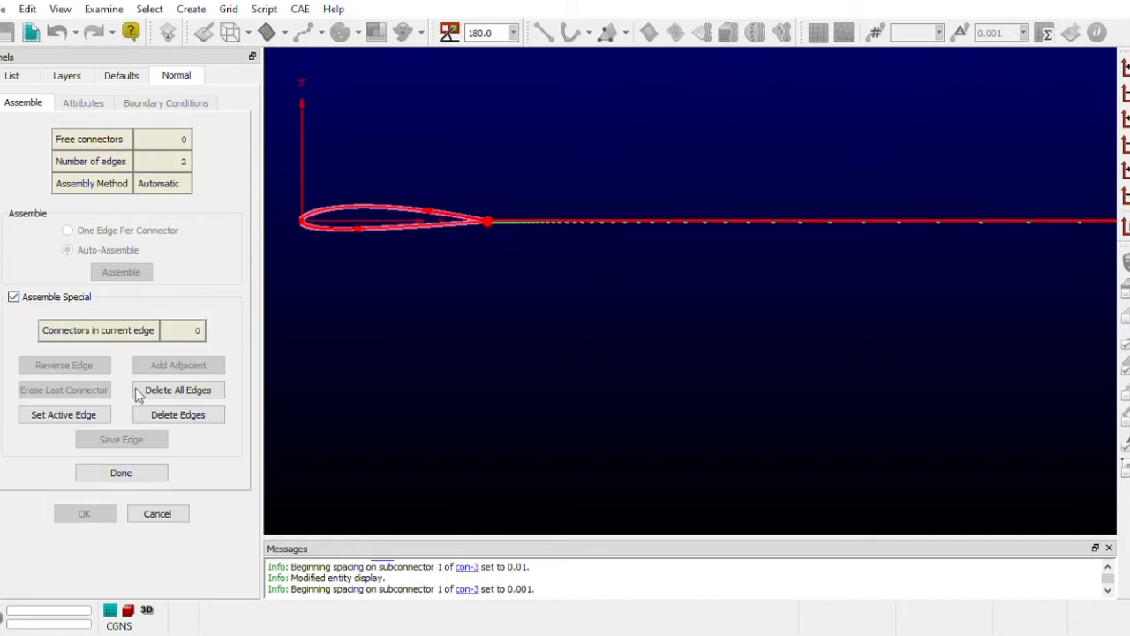
{"action": "left_click", "coordinate": [170, 391]}
{"action": "scroll", "coordinate": [351, 265], "scroll_direction": "up", "scroll_amount": 3}
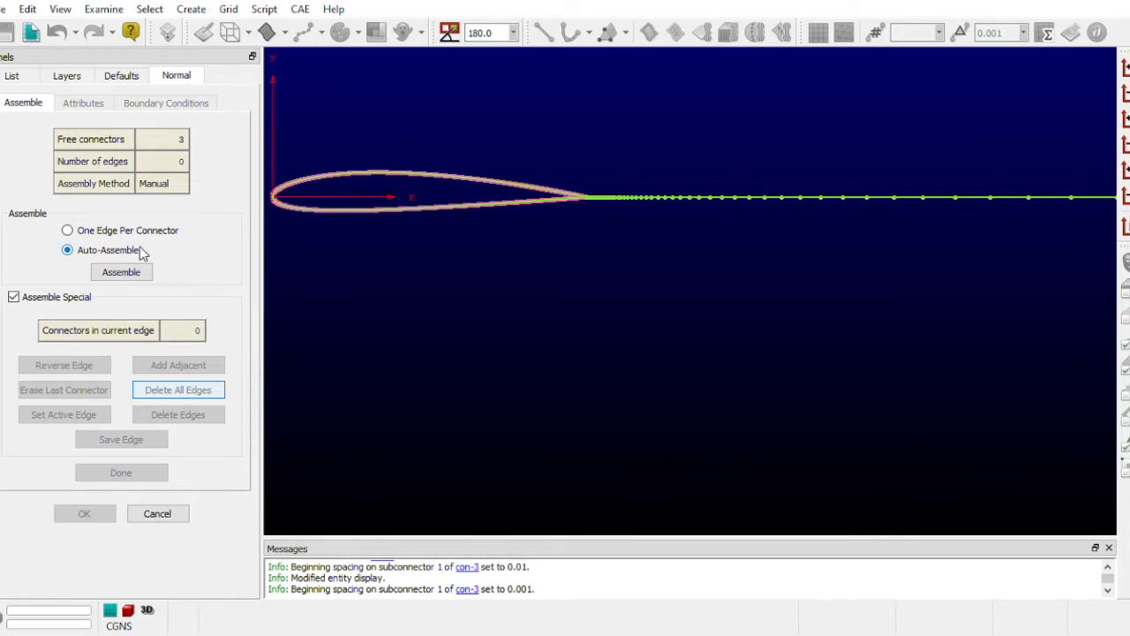
- Assemble and save one edge from the wake, upper airfoil, lower airfoil and wake connectors in that order, and finish the edge assembly
{"action": "left_click", "coordinate": [644, 208]}
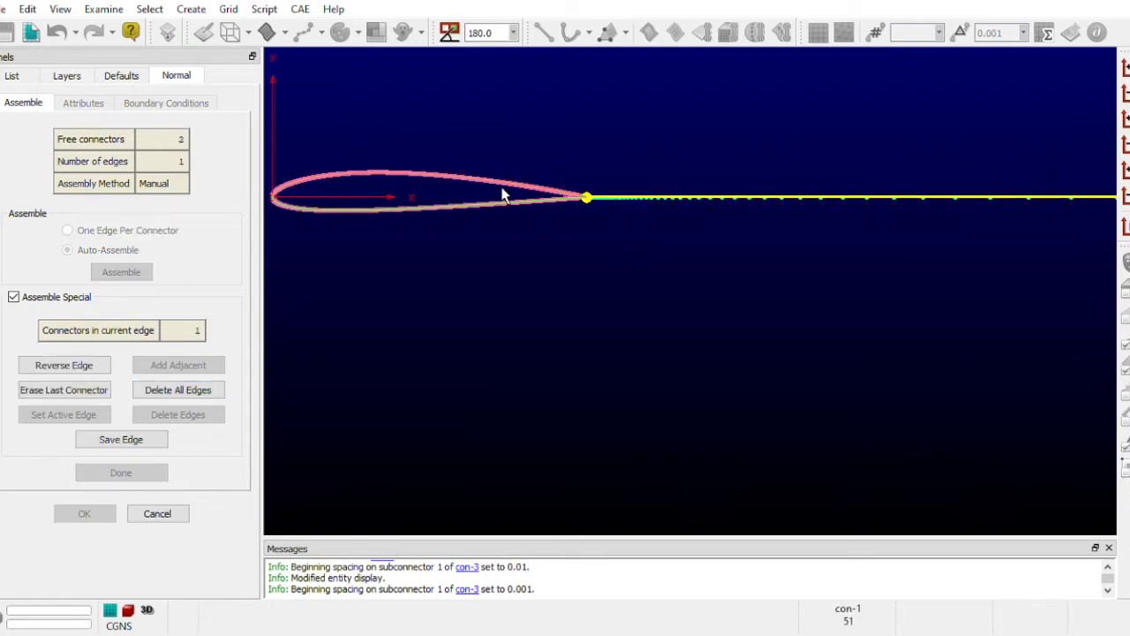
{"action": "left_click", "coordinate": [439, 181]}
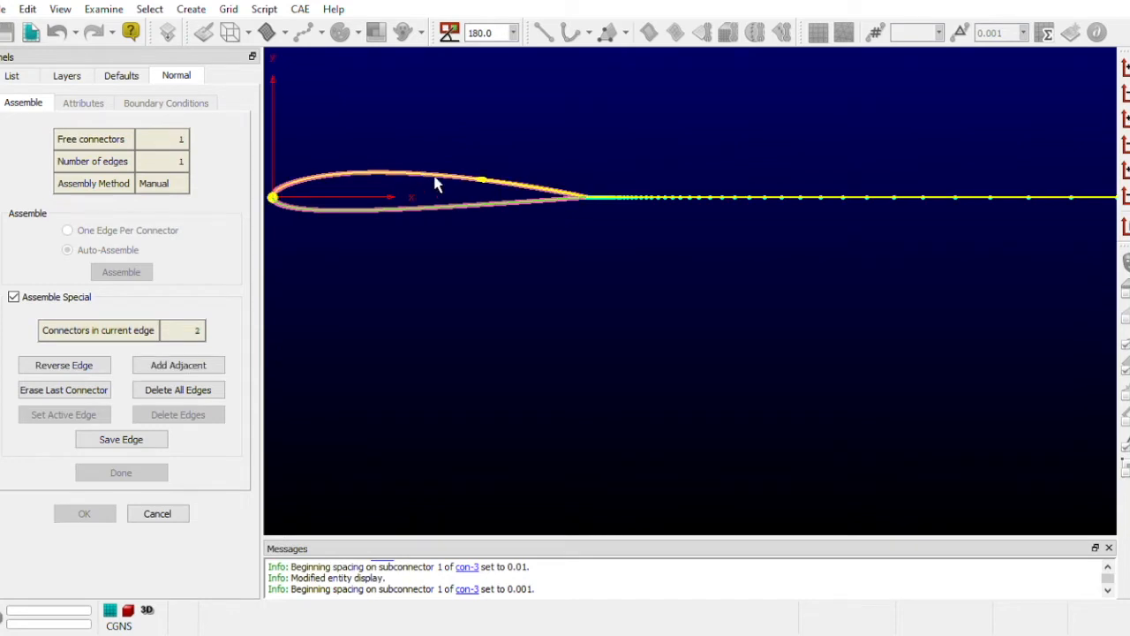
{"action": "left_click", "coordinate": [363, 214]}
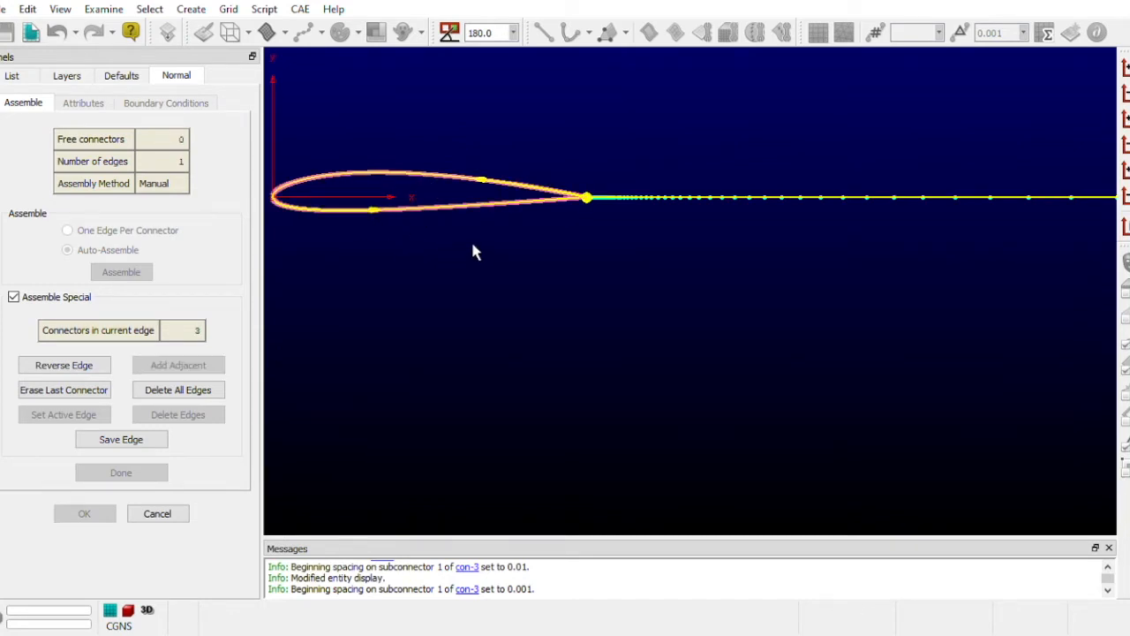
{"action": "left_click", "coordinate": [644, 207]}
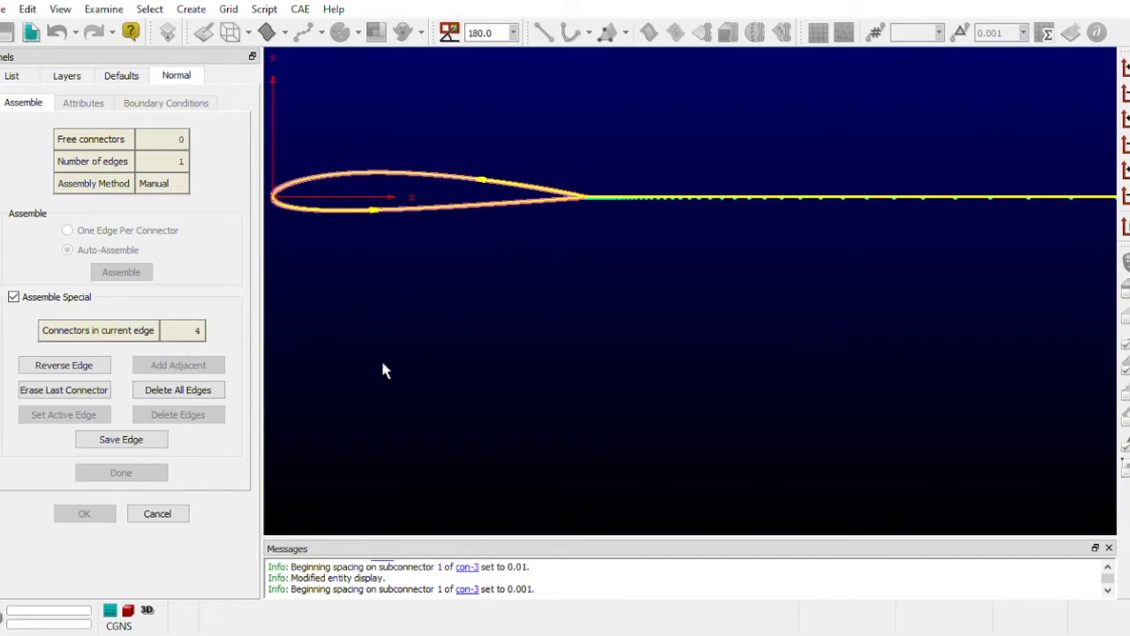
{"action": "left_click", "coordinate": [135, 442]}
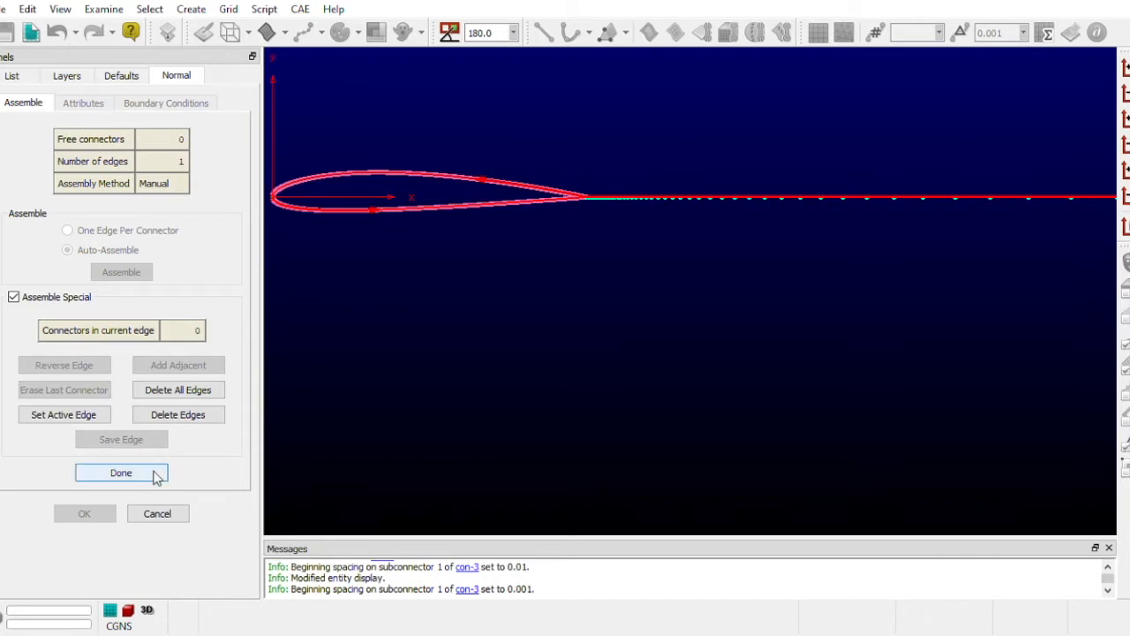
{"action": "left_click", "coordinate": [121, 473]}
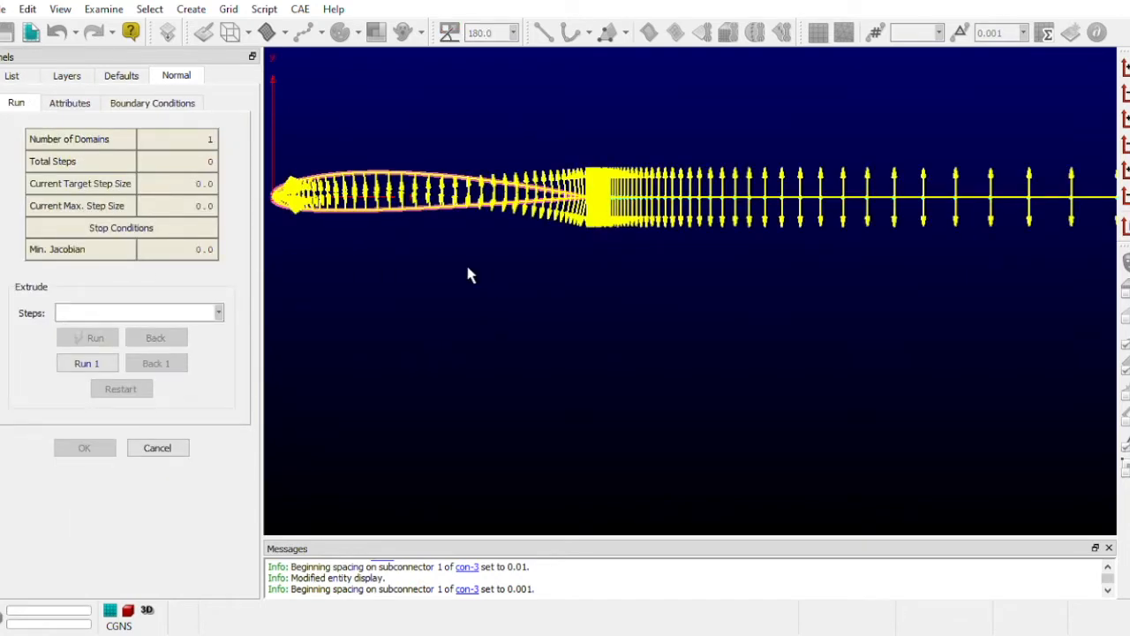
- Flip the extrusion orientation so the marching vectors point outward from the airfoil
{"action": "scroll", "coordinate": [404, 267], "scroll_direction": "up", "scroll_amount": 1}
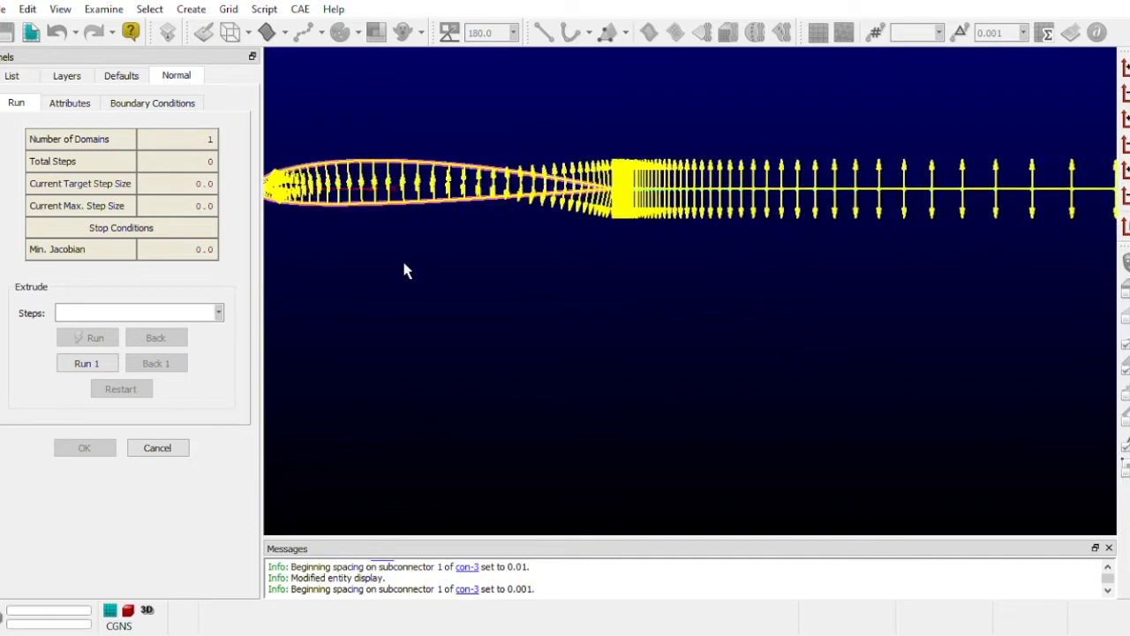
{"action": "scroll", "coordinate": [404, 271], "scroll_direction": "down", "scroll_amount": 1}
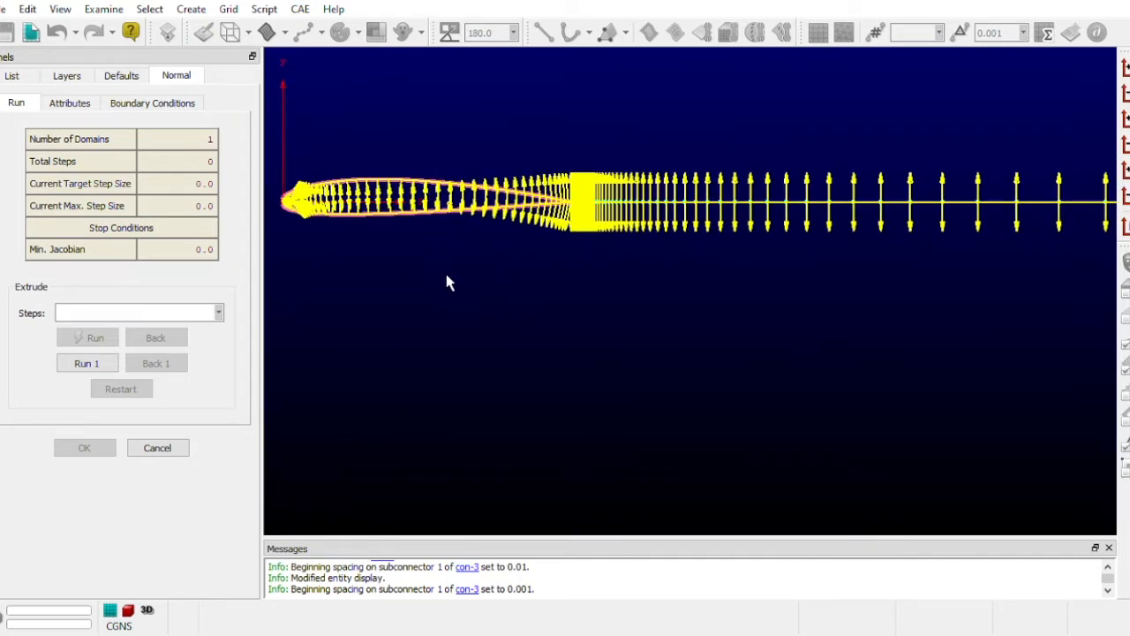
{"action": "left_click", "coordinate": [85, 102]}
{"action": "left_click", "coordinate": [46, 219]}
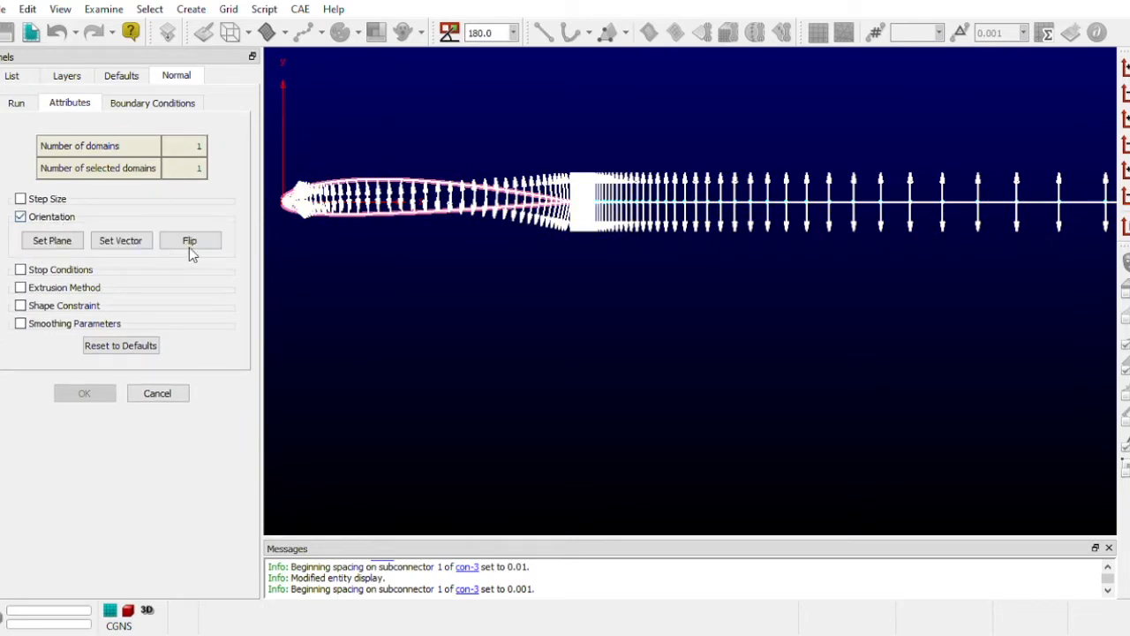
{"action": "left_click", "coordinate": [193, 244]}
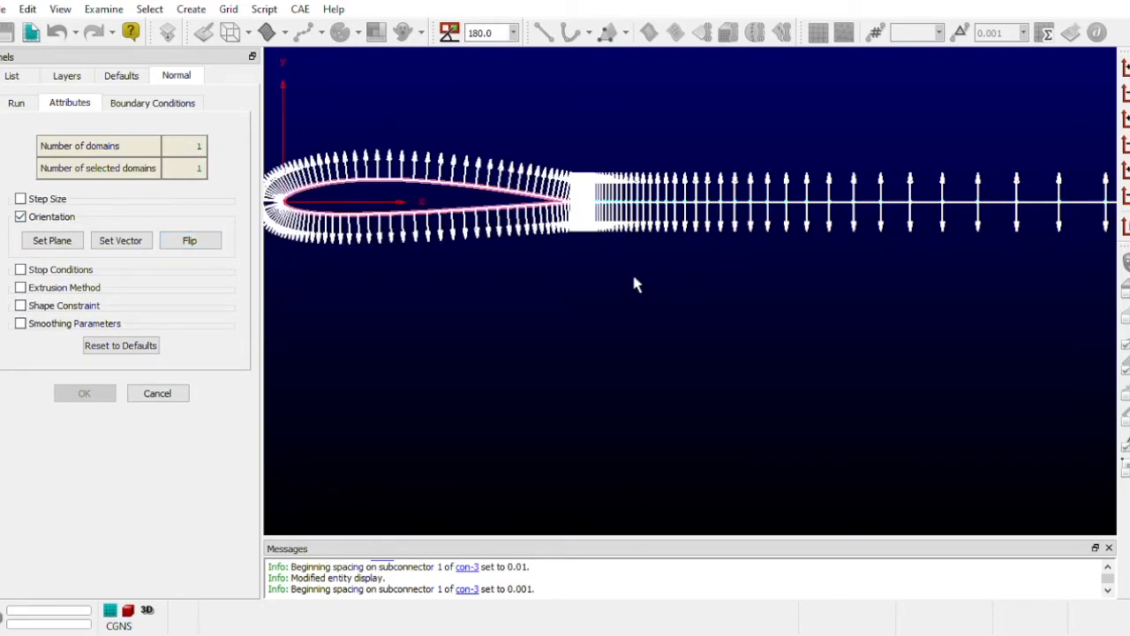
- Apply a Constant X boundary condition to both edge ends at the wake's downstream end
{"action": "left_click", "coordinate": [155, 107]}
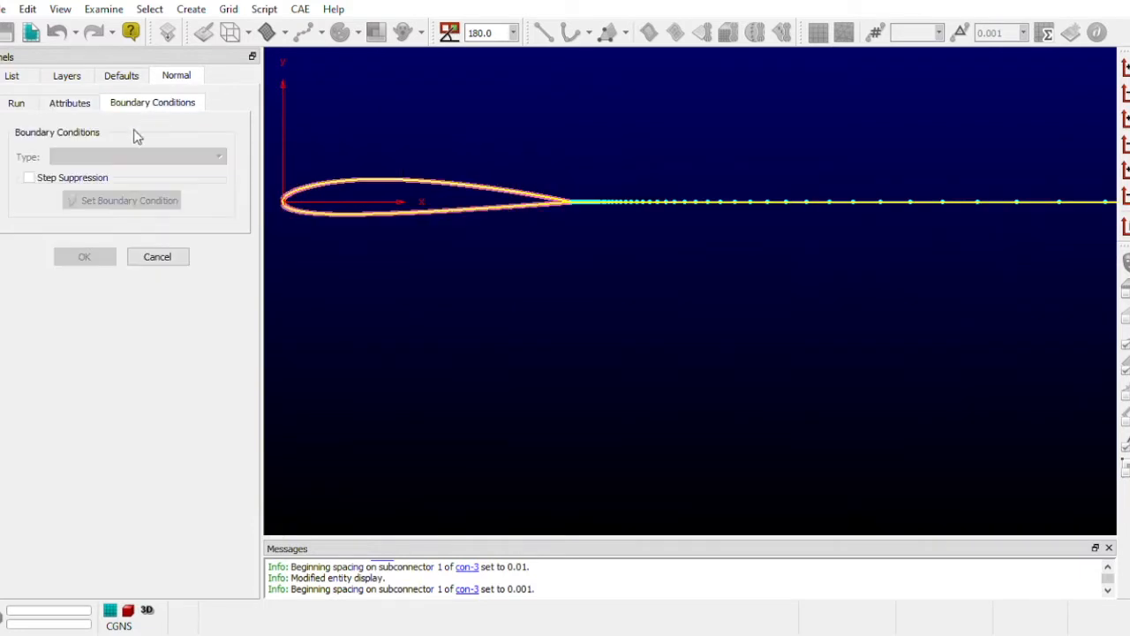
{"action": "scroll", "coordinate": [750, 279], "scroll_direction": "up", "scroll_amount": 2}
{"action": "scroll", "coordinate": [751, 279], "scroll_direction": "down", "scroll_amount": 2}
{"action": "scroll", "coordinate": [915, 279], "scroll_direction": "down", "scroll_amount": 1}
{"action": "scroll", "coordinate": [308, 273], "scroll_direction": "down", "scroll_amount": 4}
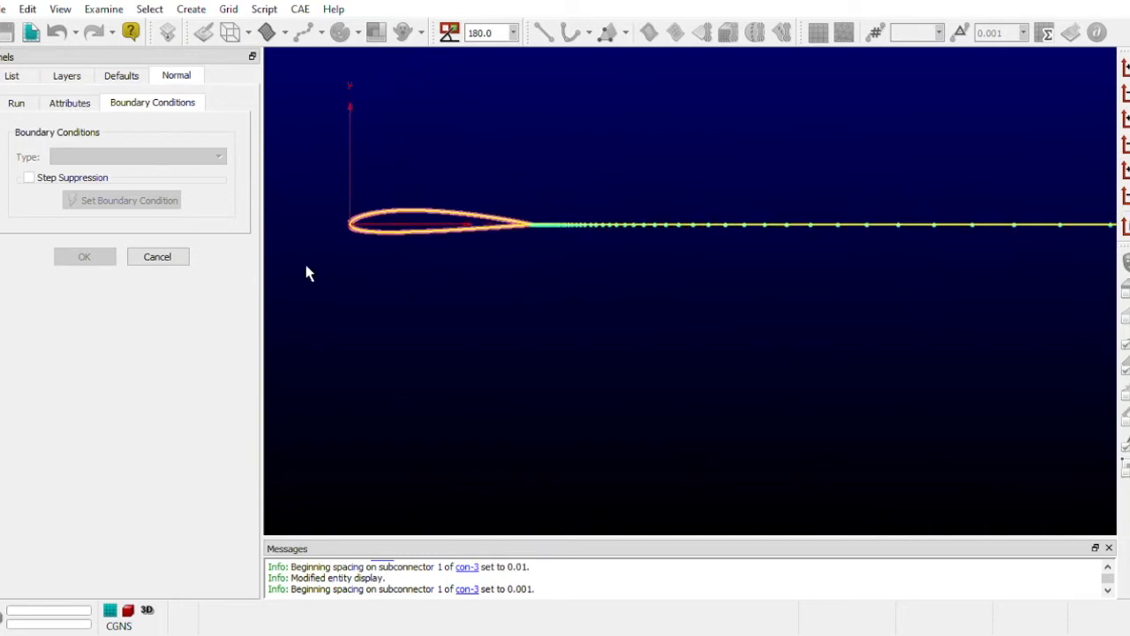
{"action": "scroll", "coordinate": [305, 270], "scroll_direction": "down", "scroll_amount": 3}
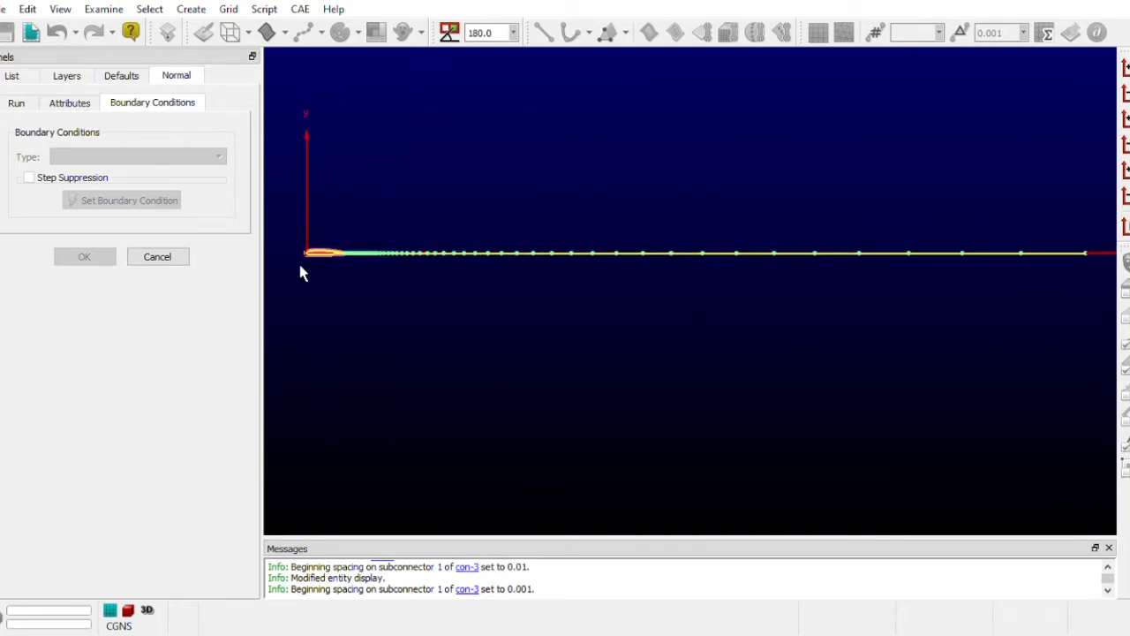
{"action": "scroll", "coordinate": [324, 342], "scroll_direction": "down", "scroll_amount": 2}
{"action": "scroll", "coordinate": [373, 339], "scroll_direction": "down", "scroll_amount": 3}
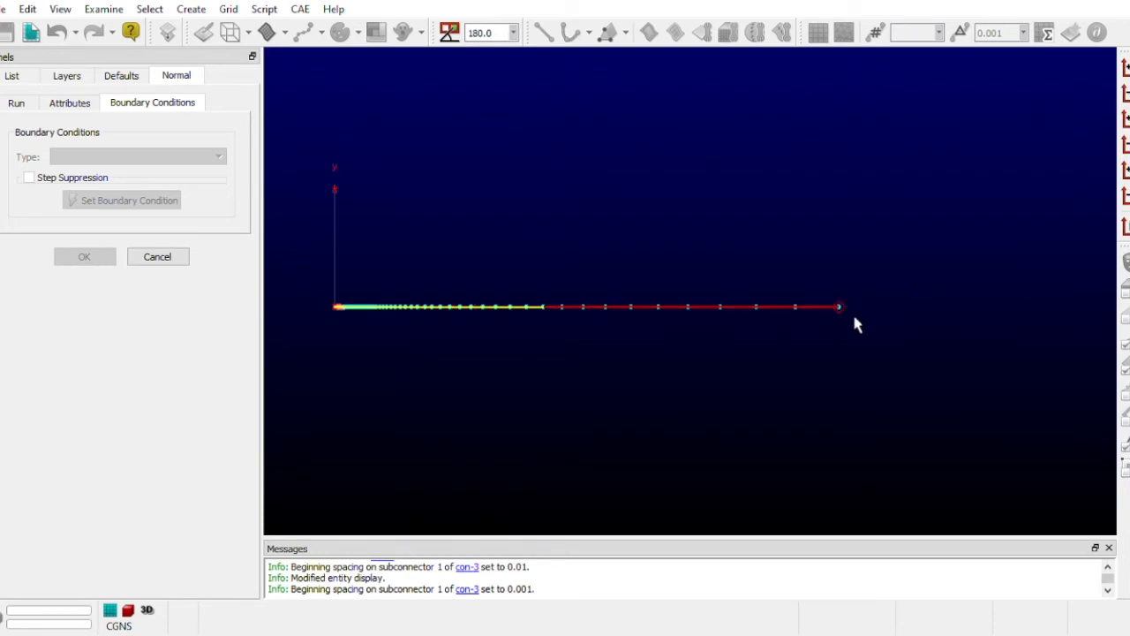
{"action": "scroll", "coordinate": [946, 285], "scroll_direction": "up", "scroll_amount": 3}
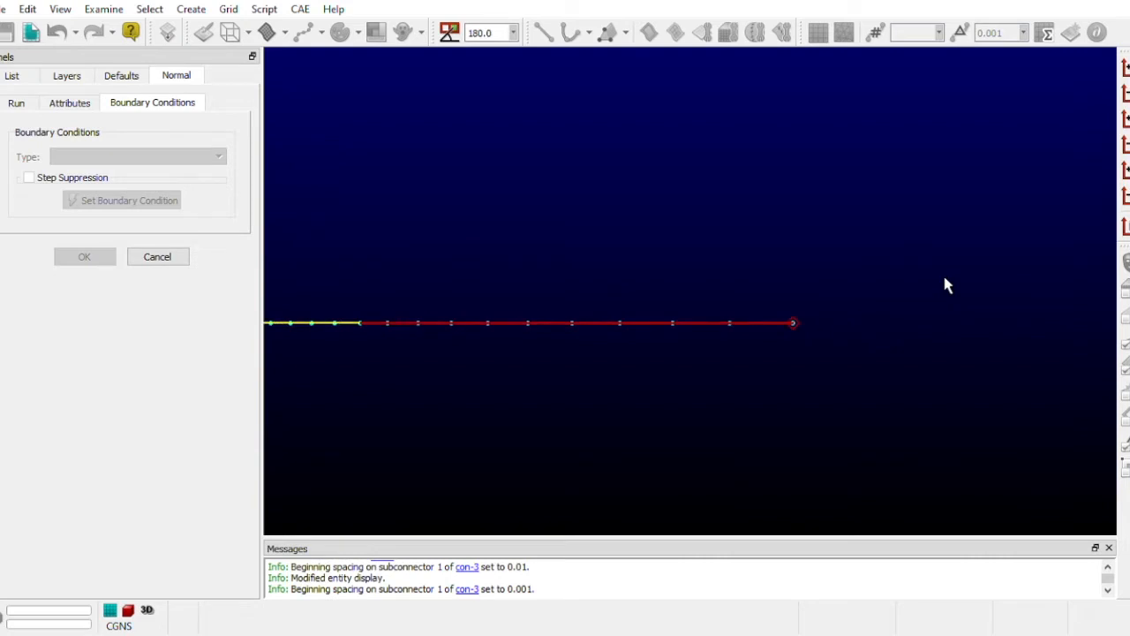
{"action": "scroll", "coordinate": [821, 375], "scroll_direction": "up", "scroll_amount": 1}
{"action": "left_click_drag", "start_coordinate": [598, 257], "coordinate": [799, 395]}
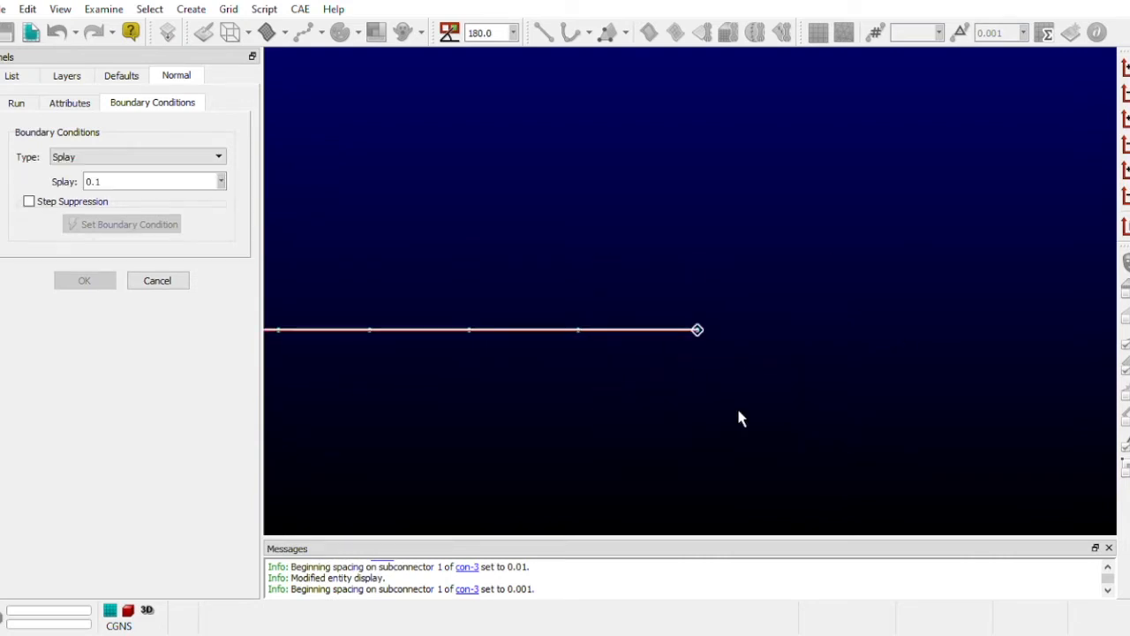
{"action": "left_click", "coordinate": [105, 181]}
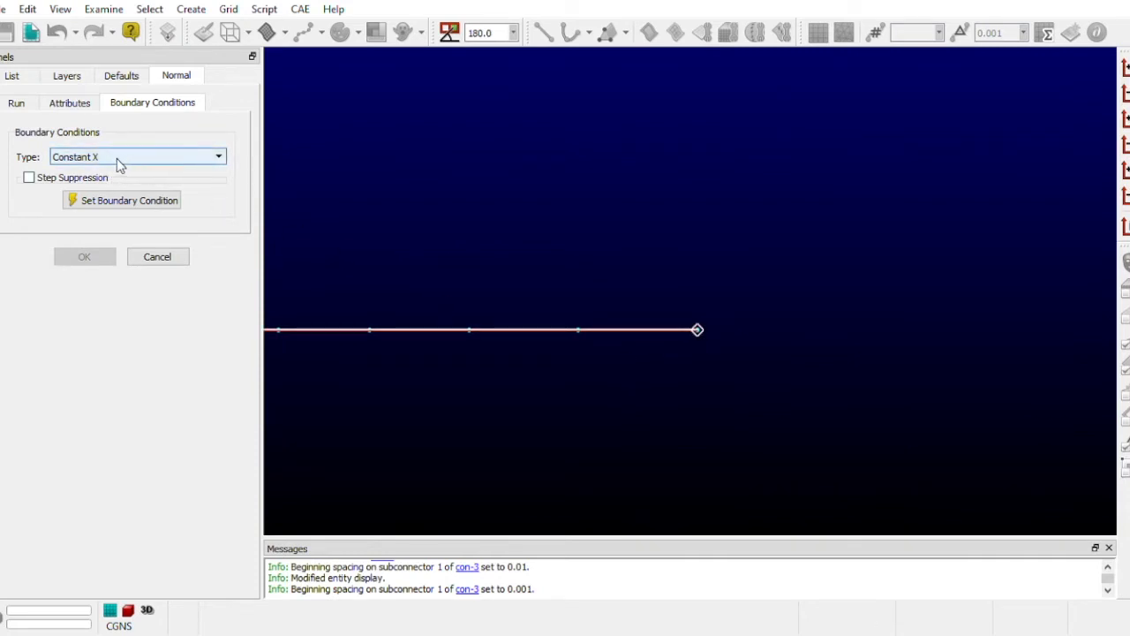
{"action": "left_click", "coordinate": [130, 201]}
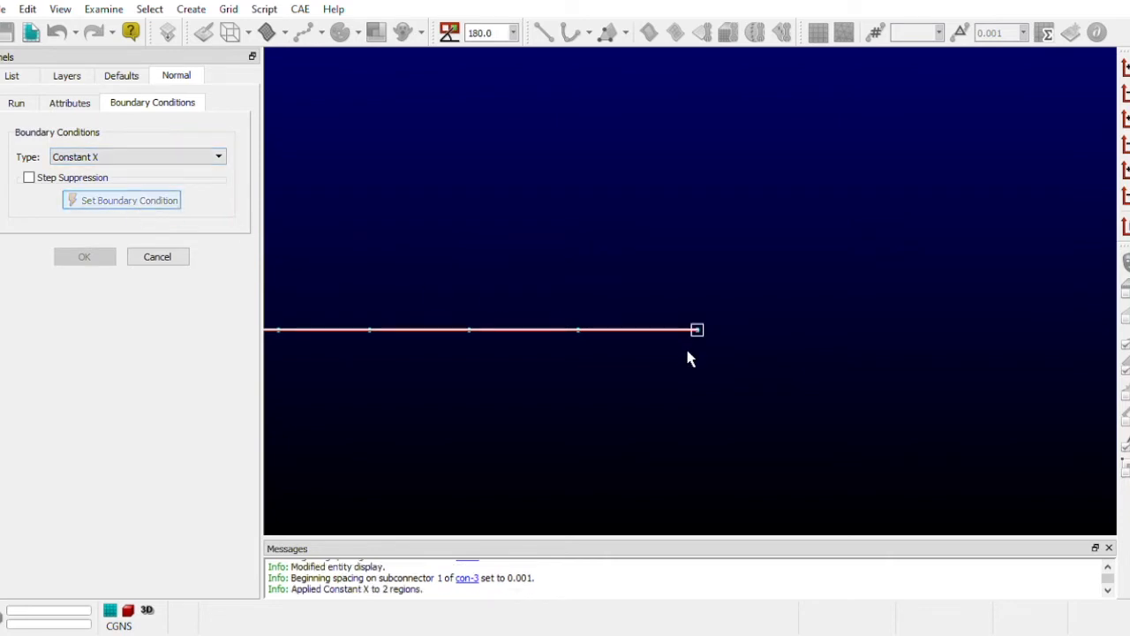
- Enable the Step Size, Stop Conditions and Smoothing Parameters attributes for the airfoil and wake extrusion
{"action": "scroll", "coordinate": [687, 351], "scroll_direction": "up", "scroll_amount": 1}
{"action": "scroll", "coordinate": [694, 318], "scroll_direction": "down", "scroll_amount": 14}
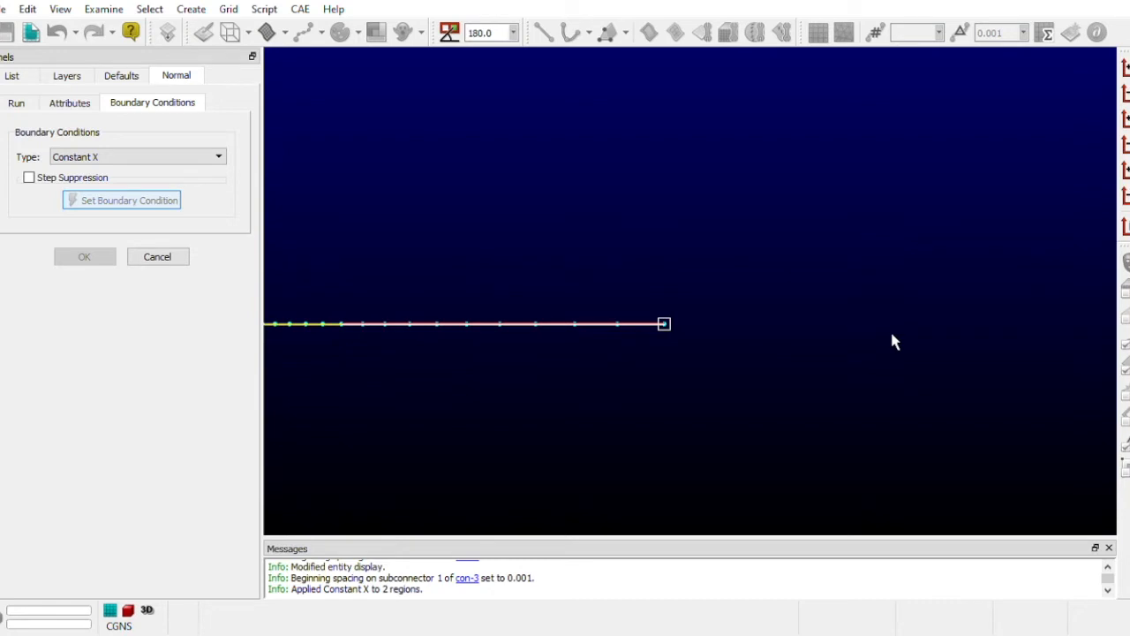
{"action": "scroll", "coordinate": [494, 373], "scroll_direction": "down", "scroll_amount": 3}
{"action": "scroll", "coordinate": [1002, 371], "scroll_direction": "down", "scroll_amount": 3}
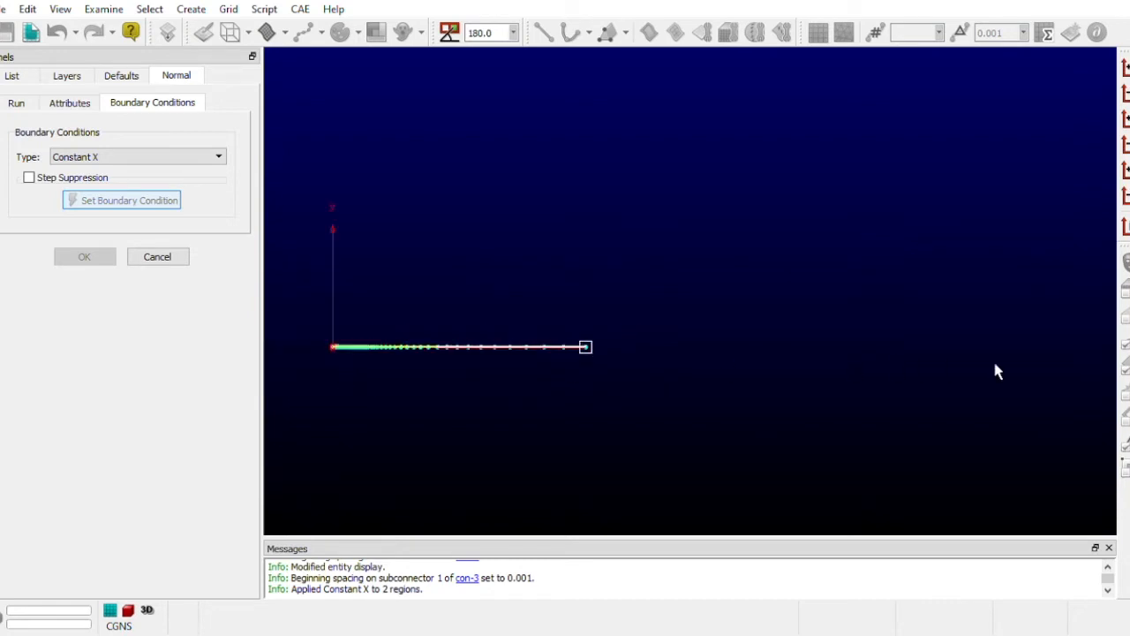
{"action": "scroll", "coordinate": [526, 380], "scroll_direction": "up", "scroll_amount": 5}
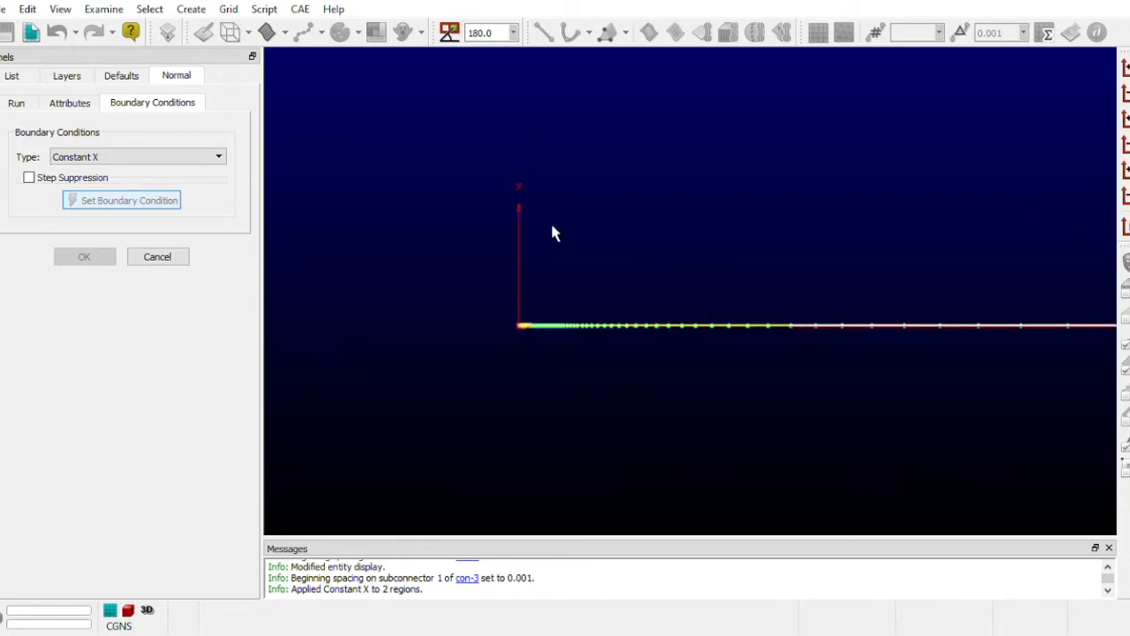
{"action": "scroll", "coordinate": [440, 414], "scroll_direction": "up", "scroll_amount": 2}
{"action": "scroll", "coordinate": [878, 437], "scroll_direction": "up", "scroll_amount": 3}
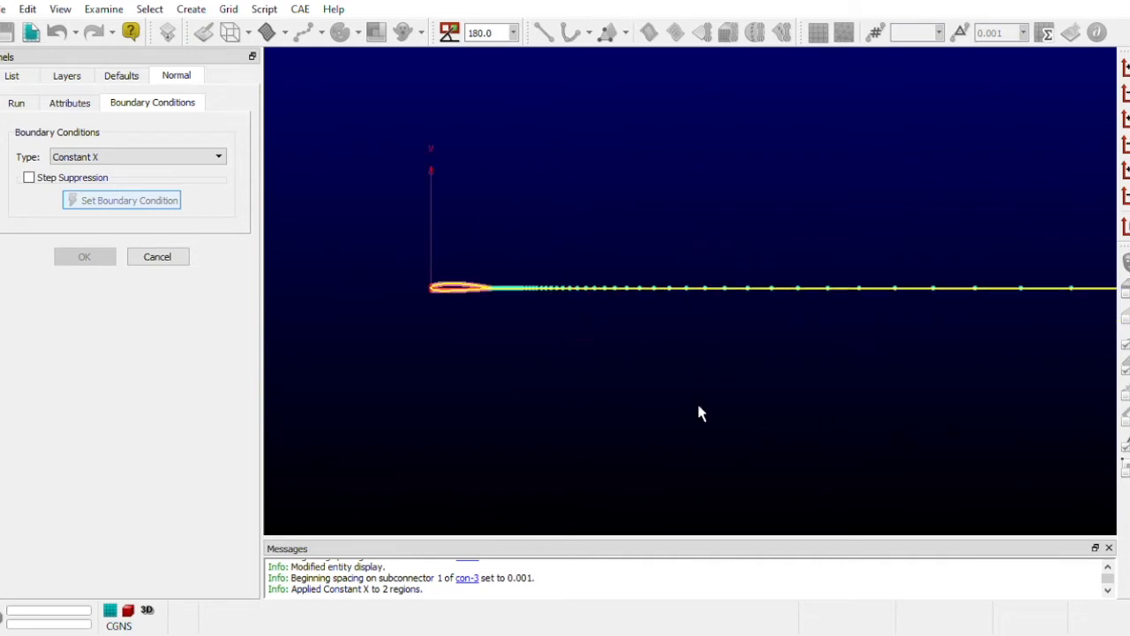
{"action": "left_click", "coordinate": [68, 104]}
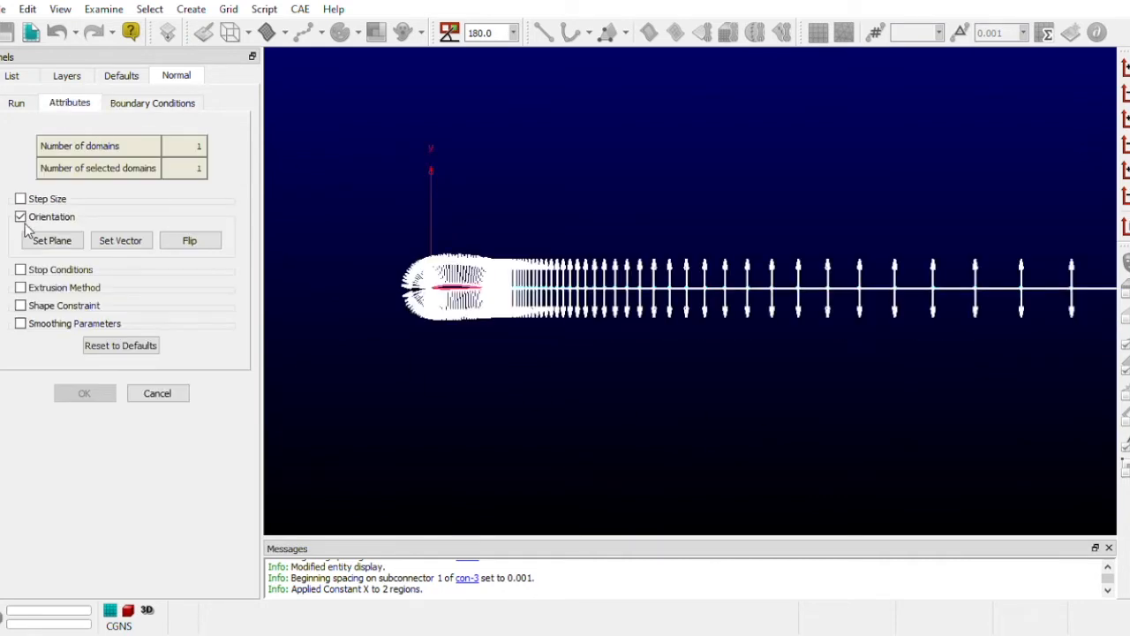
{"action": "left_click", "coordinate": [40, 200]}
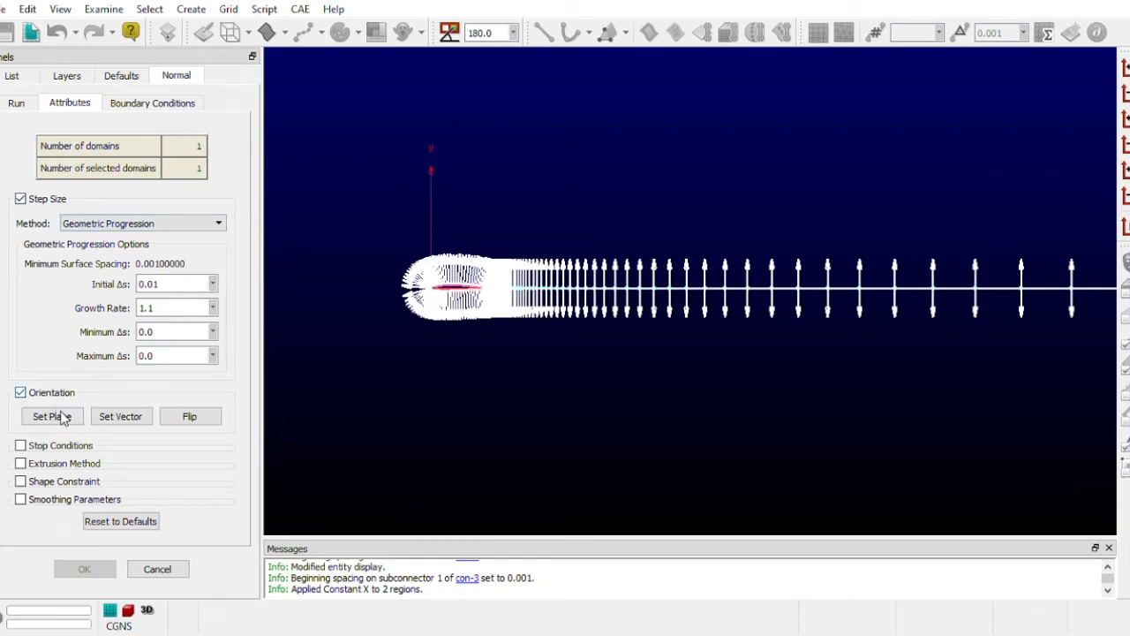
{"action": "left_click", "coordinate": [60, 446]}
{"action": "scroll", "coordinate": [107, 433], "scroll_direction": "down", "scroll_amount": 3}
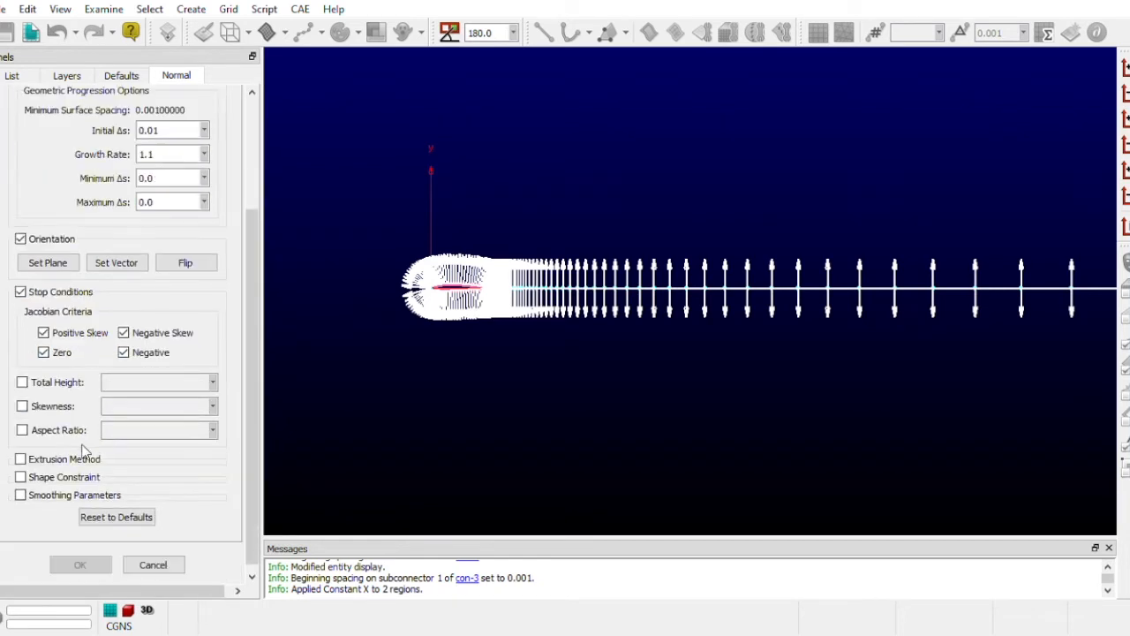
{"action": "left_click", "coordinate": [44, 495]}
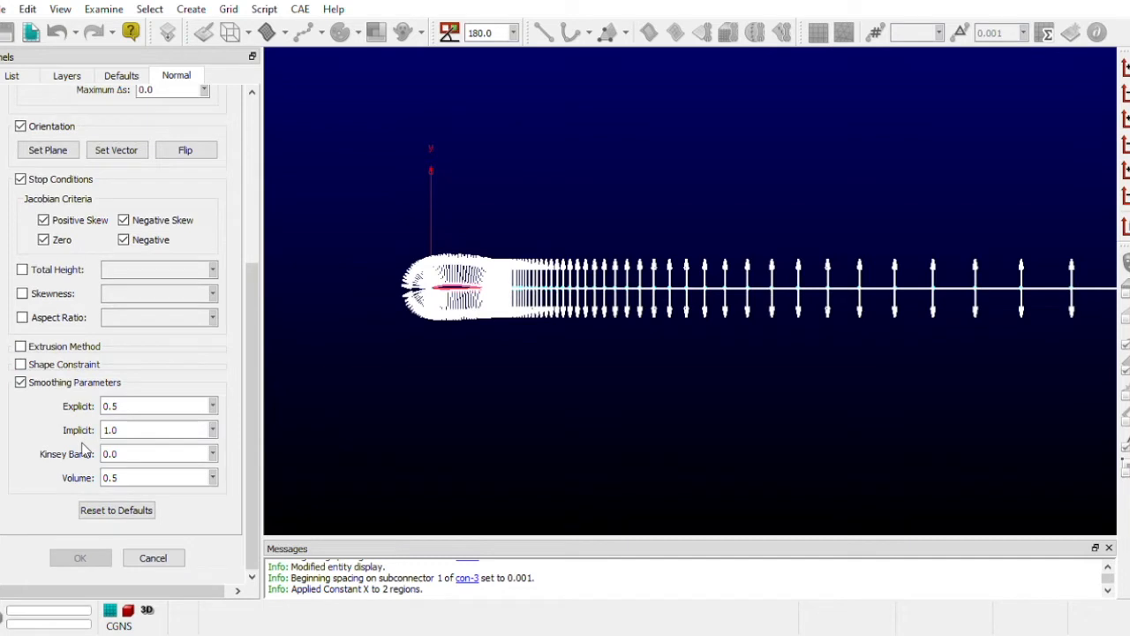
- Set the extrusion's initial step size to 1e-5 and its growth rate to 1.2
{"action": "scroll", "coordinate": [55, 346], "scroll_direction": "up", "scroll_amount": 2}
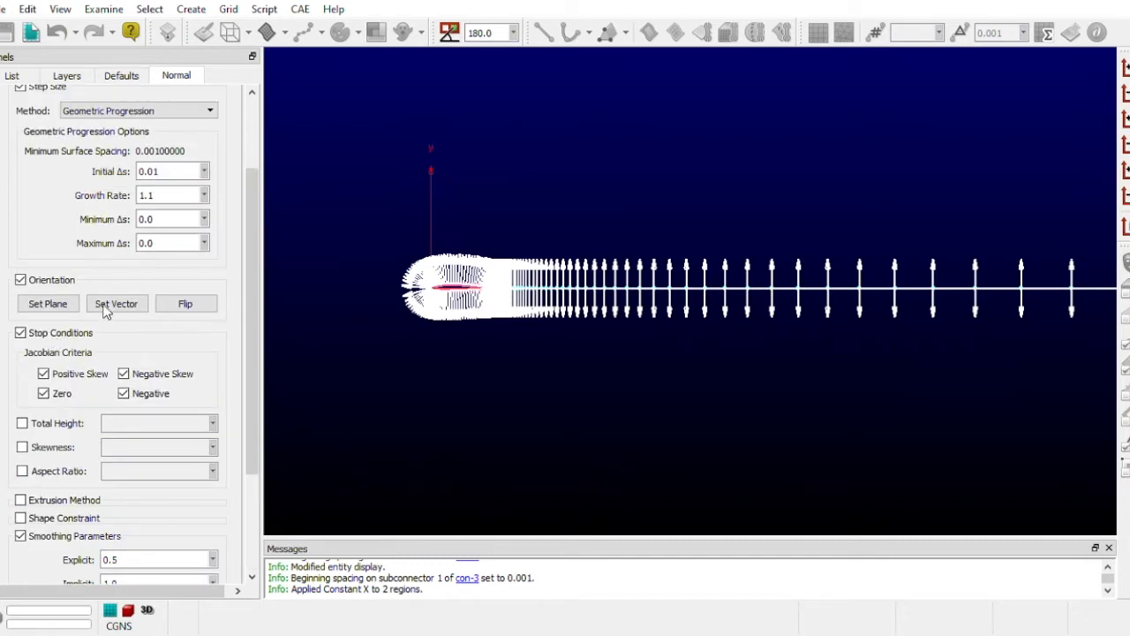
{"action": "scroll", "coordinate": [137, 263], "scroll_direction": "up", "scroll_amount": 2}
{"action": "left_click_drag", "start_coordinate": [176, 238], "coordinate": [141, 237]}
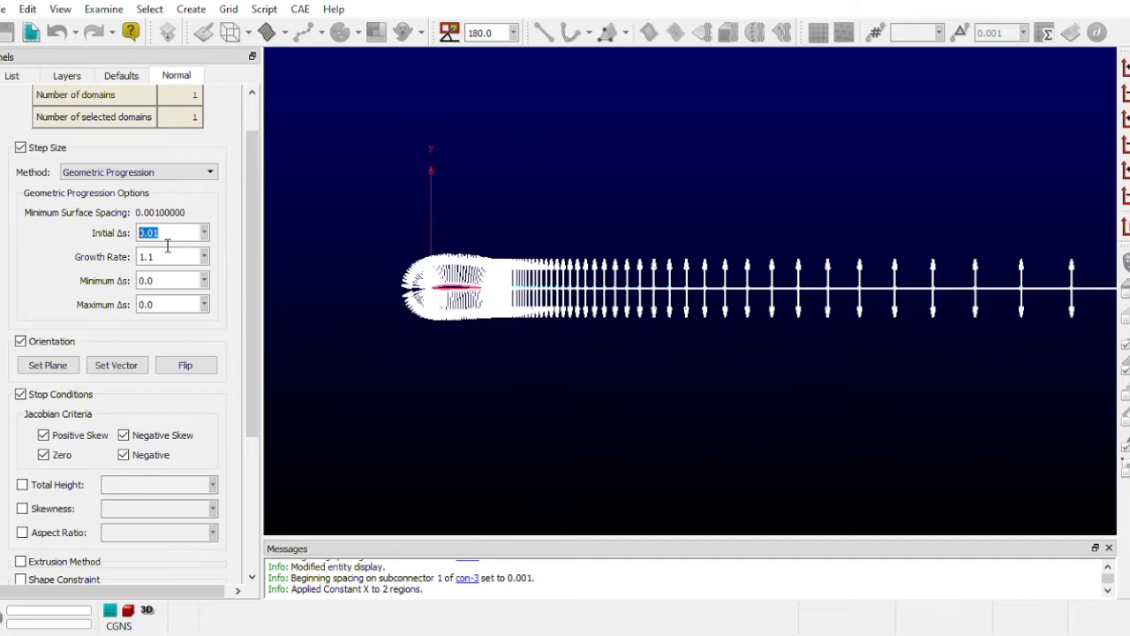
{"action": "type", "text": "1e-5"}
{"action": "left_click", "coordinate": [179, 260]}
{"action": "type", "text": "2"}
- Enable the Total Height stop condition and set it to 100
{"action": "scroll", "coordinate": [167, 333], "scroll_direction": "down", "scroll_amount": 3}
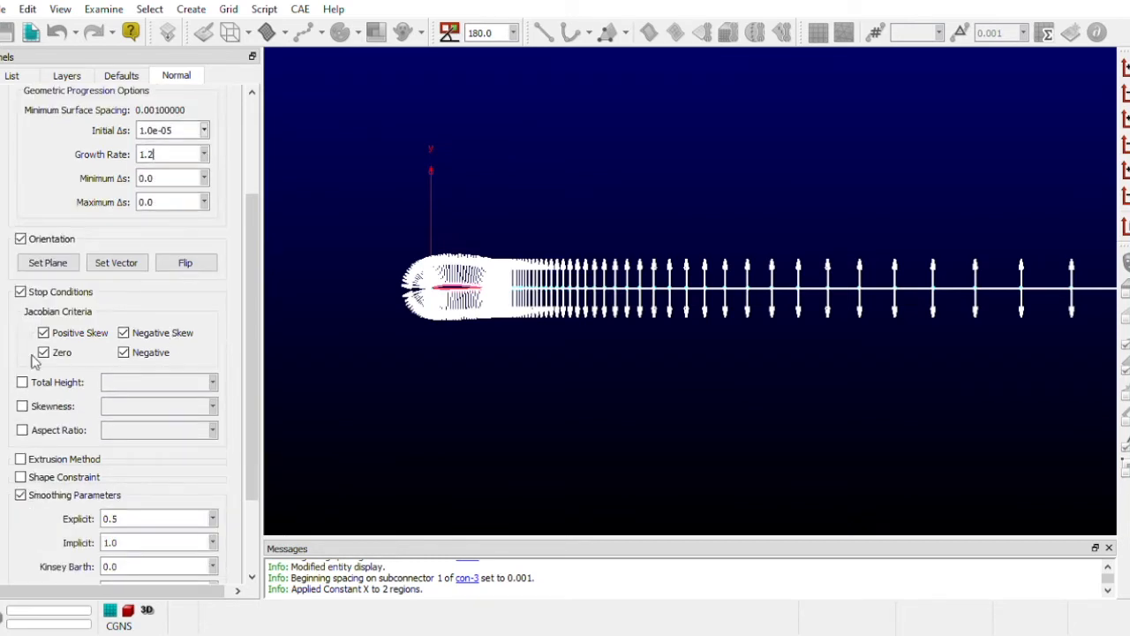
{"action": "left_click", "coordinate": [68, 385]}
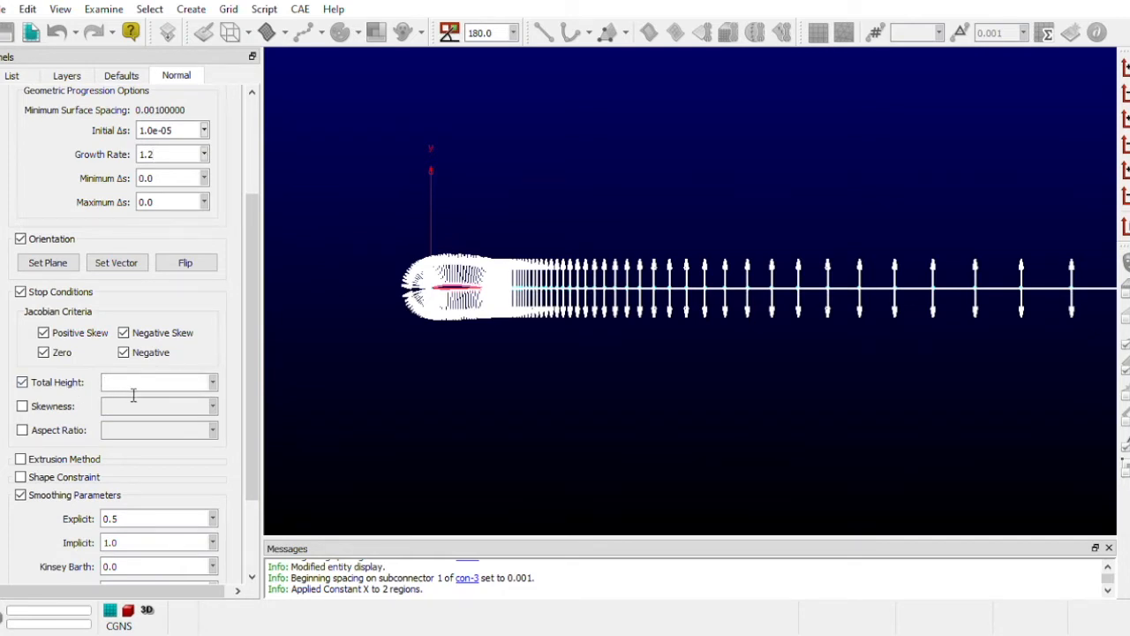
{"action": "type", "text": "120"}
{"action": "scroll", "coordinate": [133, 395], "scroll_direction": "down", "scroll_amount": 3}
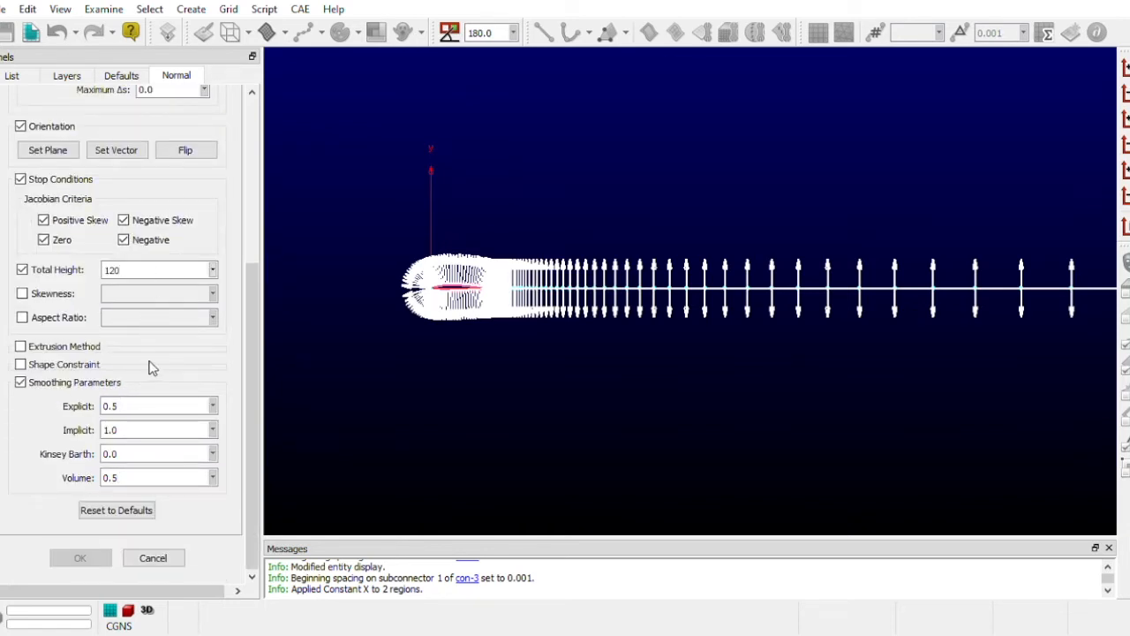
{"action": "left_click", "coordinate": [108, 270]}
{"action": "key", "text": "Delete"}
{"action": "type", "text": "0"}
{"action": "left_click", "coordinate": [132, 482]}
{"action": "scroll", "coordinate": [199, 380], "scroll_direction": "up", "scroll_amount": 5}
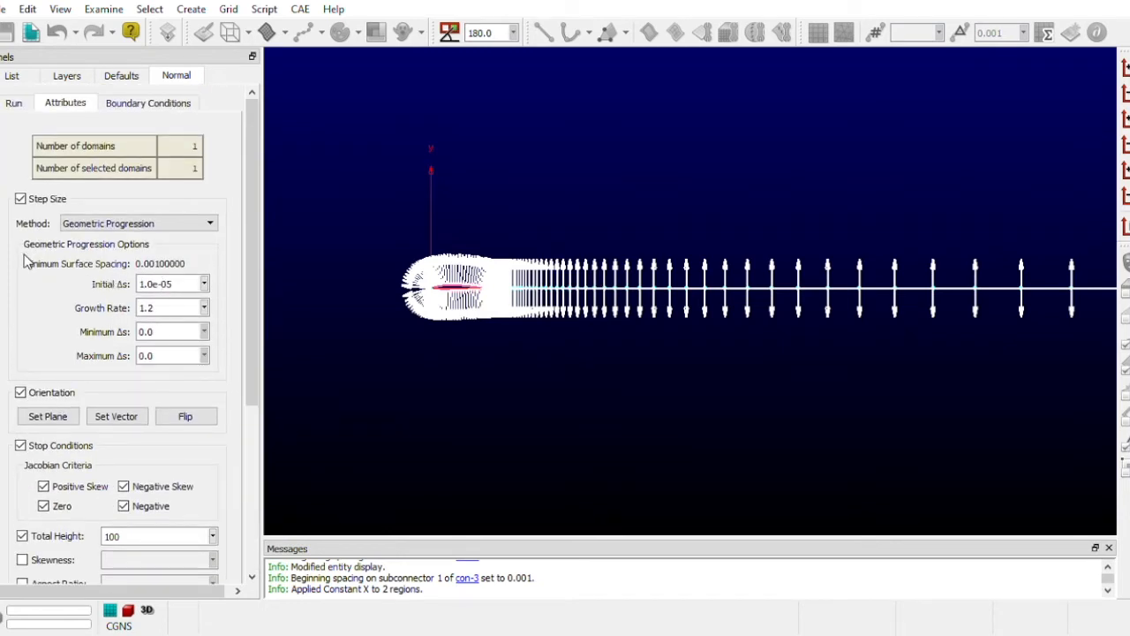
- Run the normal extrusion for 40 steps and inspect the mesh around the trailing edge
{"action": "left_click", "coordinate": [16, 103]}
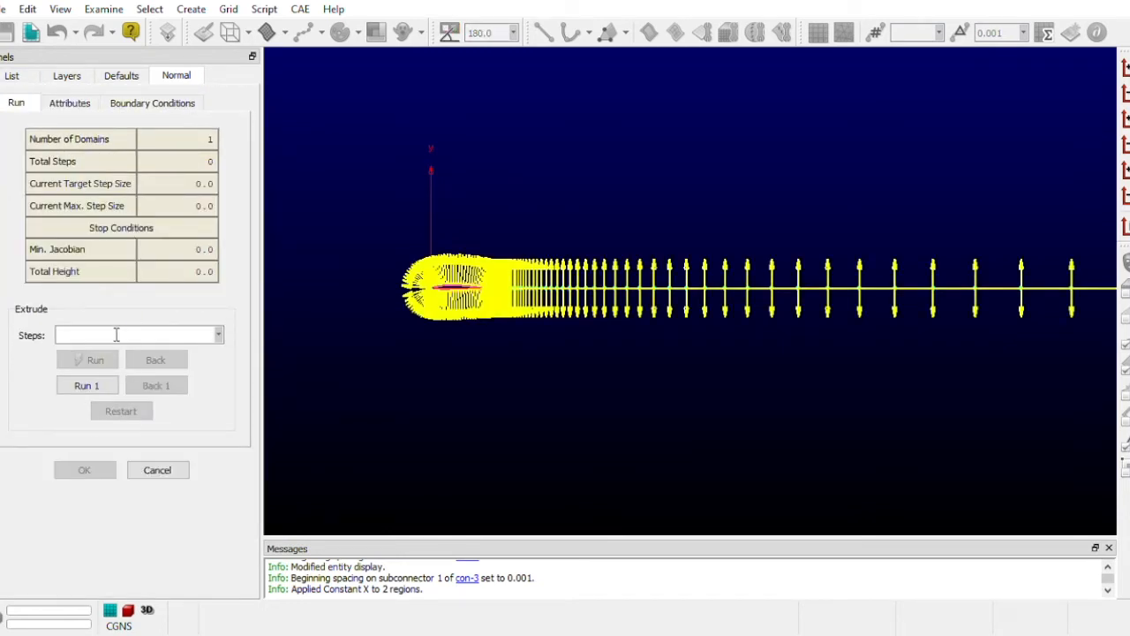
{"action": "type", "text": "40"}
{"action": "left_click", "coordinate": [92, 359]}
{"action": "scroll", "coordinate": [569, 324], "scroll_direction": "up", "scroll_amount": 2}
{"action": "scroll", "coordinate": [565, 326], "scroll_direction": "down", "scroll_amount": 4}
{"action": "scroll", "coordinate": [556, 314], "scroll_direction": "up", "scroll_amount": 9}
{"action": "scroll", "coordinate": [446, 336], "scroll_direction": "up", "scroll_amount": 8}
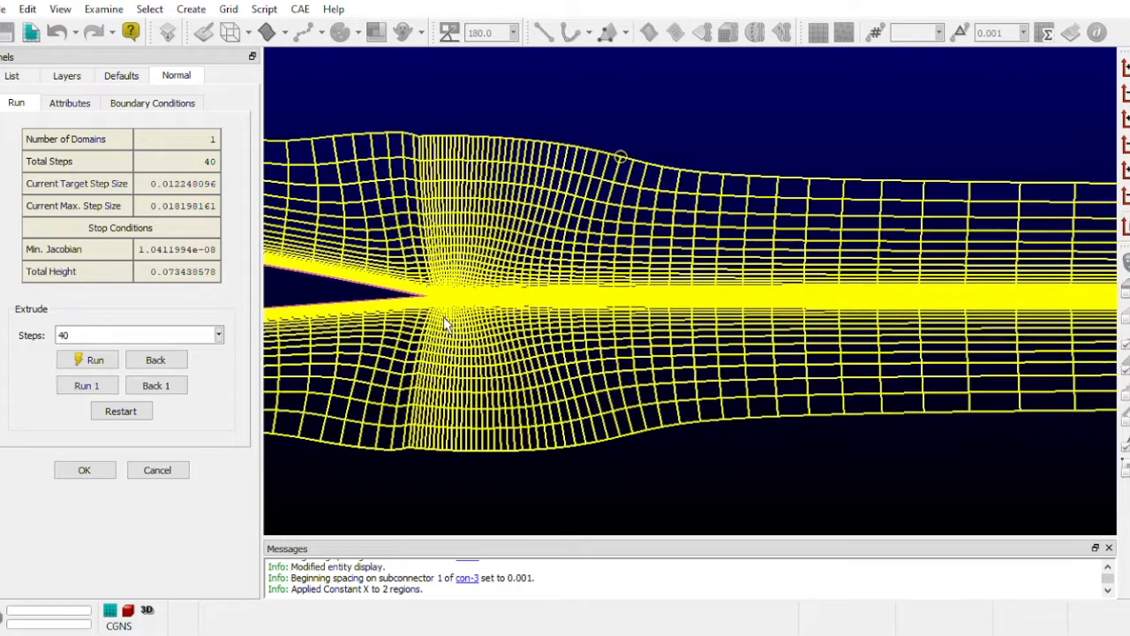
{"action": "scroll", "coordinate": [446, 324], "scroll_direction": "up", "scroll_amount": 2}
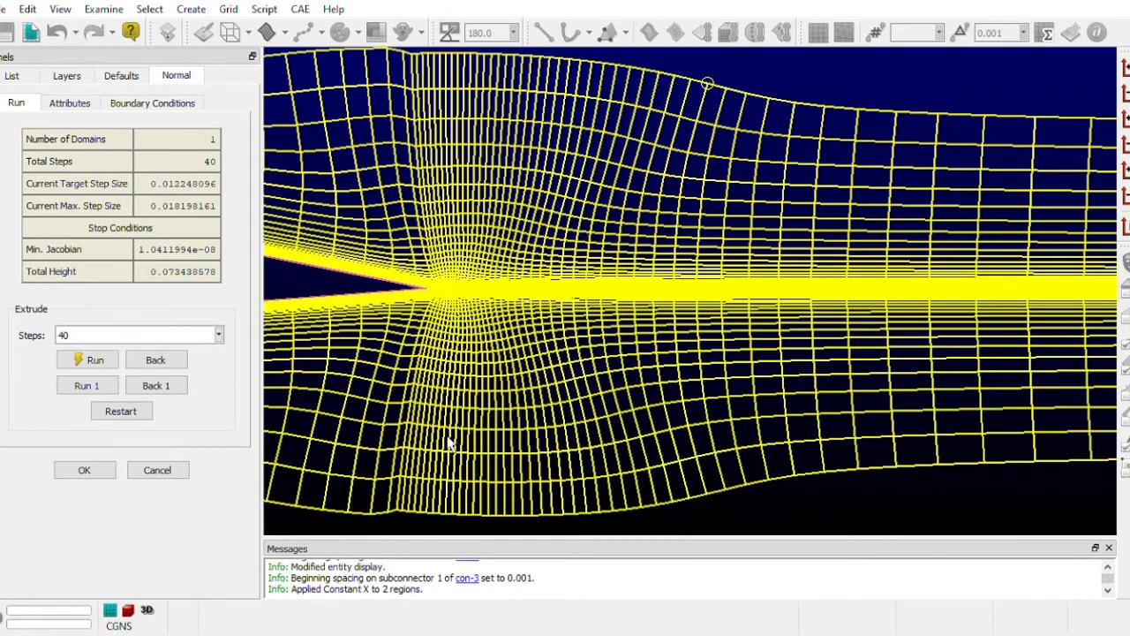
- Set the extrusion's Total Height stop condition to 150 and edit the Volume smoothing parameter
{"action": "scroll", "coordinate": [732, 414], "scroll_direction": "down", "scroll_amount": 4}
{"action": "scroll", "coordinate": [565, 415], "scroll_direction": "down", "scroll_amount": 6}
{"action": "scroll", "coordinate": [964, 400], "scroll_direction": "up", "scroll_amount": 4}
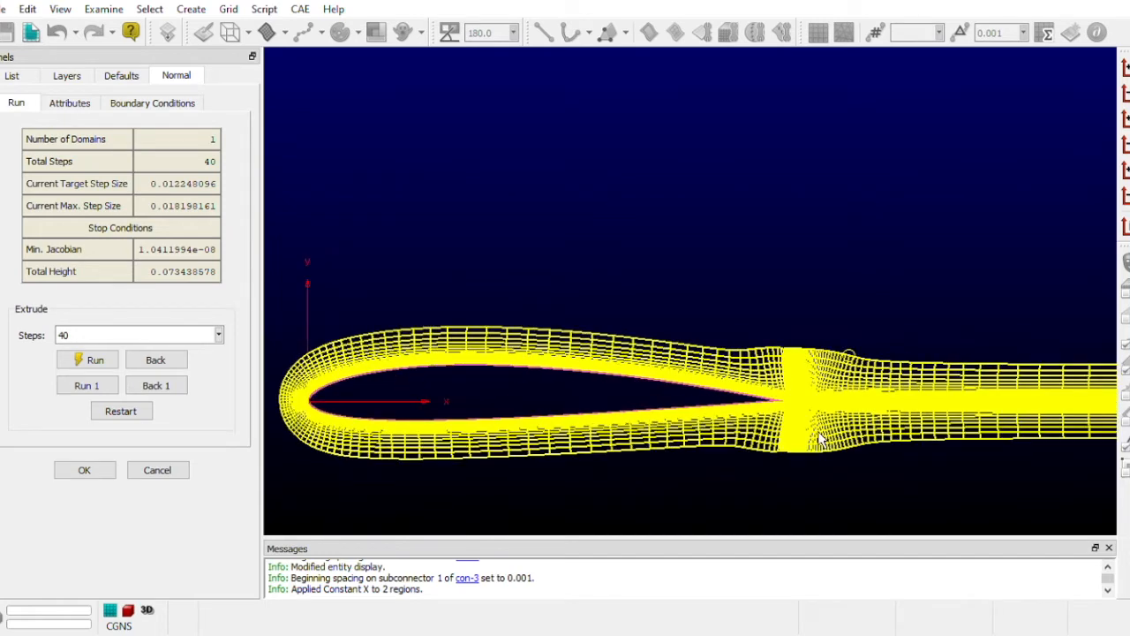
{"action": "scroll", "coordinate": [1086, 420], "scroll_direction": "down", "scroll_amount": 1}
{"action": "scroll", "coordinate": [839, 422], "scroll_direction": "down", "scroll_amount": 1}
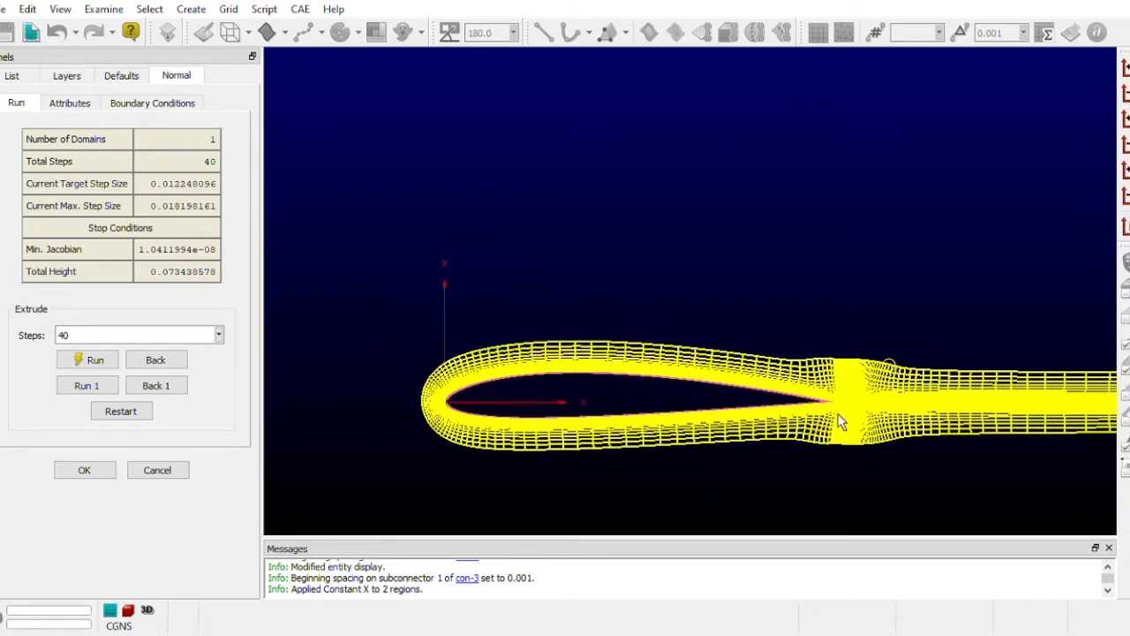
{"action": "scroll", "coordinate": [635, 454], "scroll_direction": "up", "scroll_amount": 2}
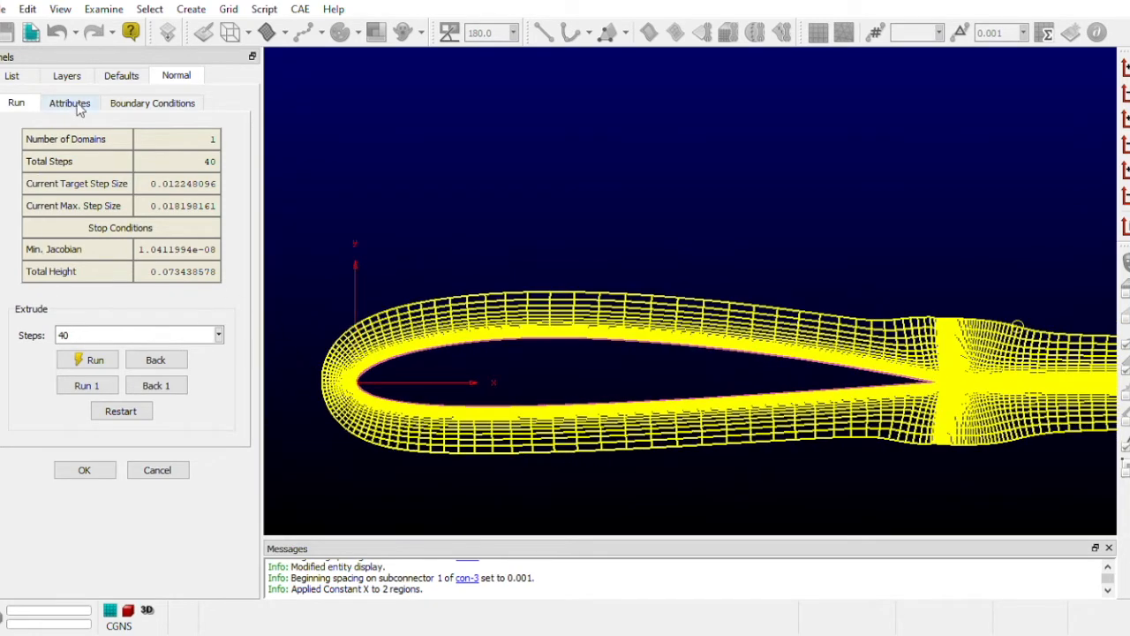
{"action": "left_click", "coordinate": [71, 104]}
{"action": "scroll", "coordinate": [126, 380], "scroll_direction": "down", "scroll_amount": 5}
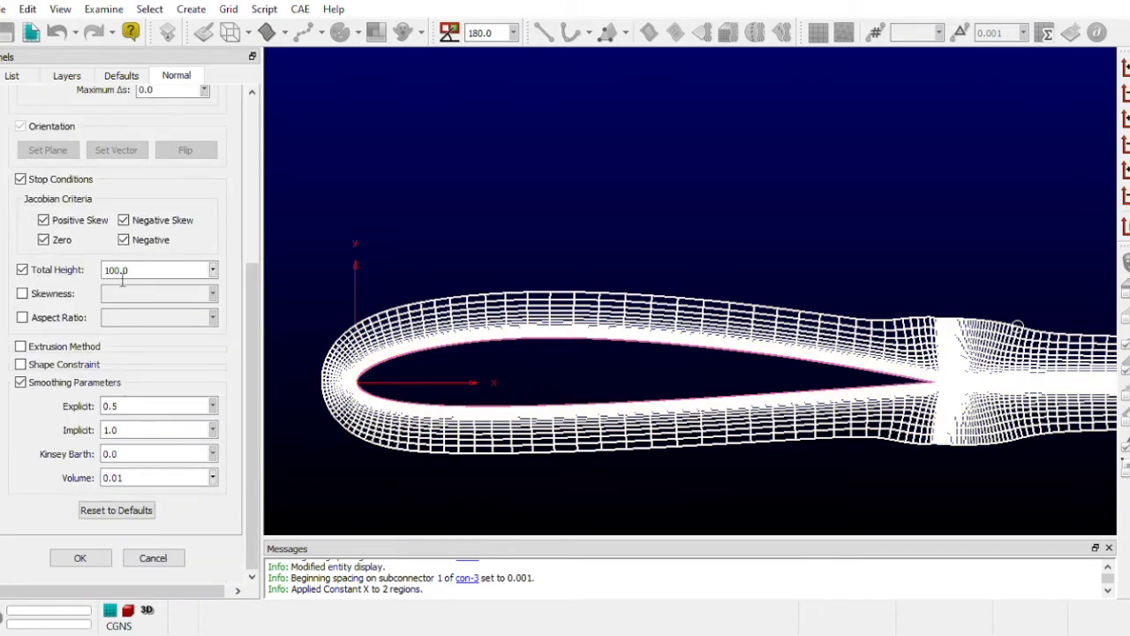
{"action": "key", "text": "BackSpace"}
{"action": "type", "text": "5"}
{"action": "left_click", "coordinate": [147, 477]}
{"action": "key", "text": "BackSpace"}
{"action": "key", "text": "BackSpace"}
{"action": "scroll", "coordinate": [125, 289], "scroll_direction": "up", "scroll_amount": 5}
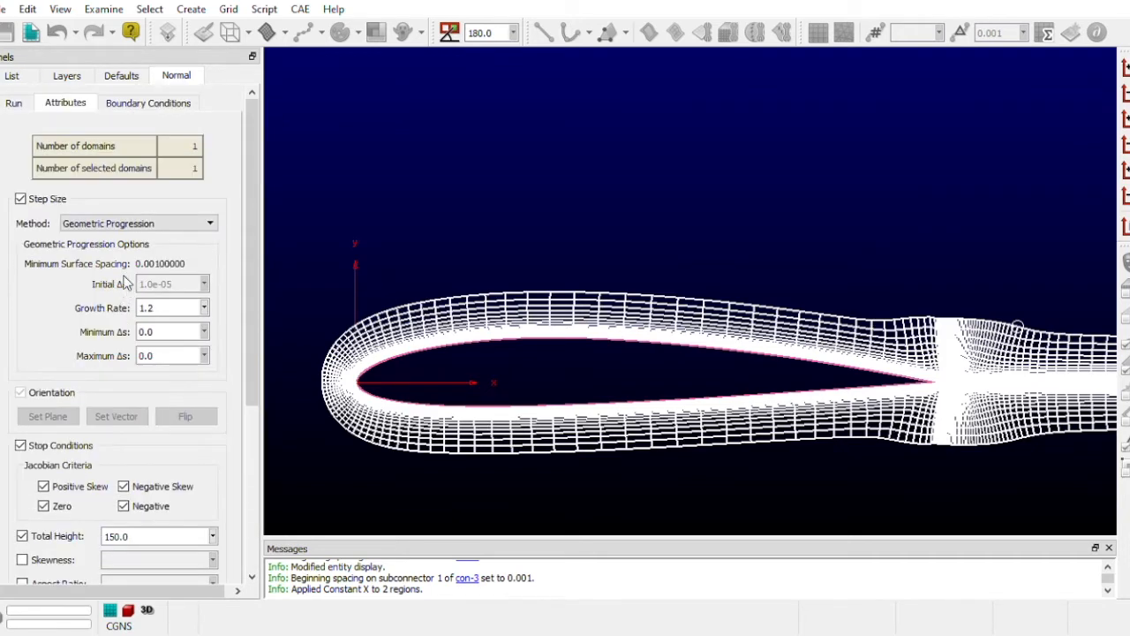
- Continue the normal extrusion around the airfoil and wake with 100 requested steps and accept the resulting C-type domain
{"action": "left_click", "coordinate": [16, 103]}
{"action": "left_click_drag", "start_coordinate": [129, 336], "coordinate": [50, 328]}
{"action": "type", "text": "100"}
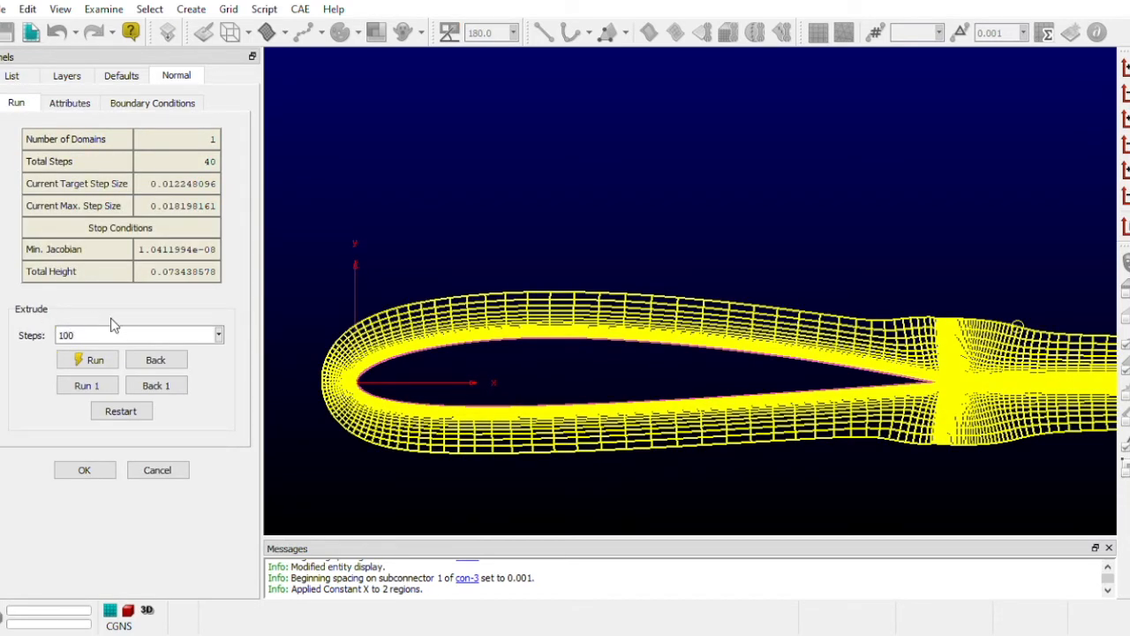
{"action": "left_click", "coordinate": [93, 361]}
{"action": "scroll", "coordinate": [607, 337], "scroll_direction": "up", "scroll_amount": 4}
{"action": "scroll", "coordinate": [607, 337], "scroll_direction": "down", "scroll_amount": 8}
{"action": "scroll", "coordinate": [608, 344], "scroll_direction": "down", "scroll_amount": 8}
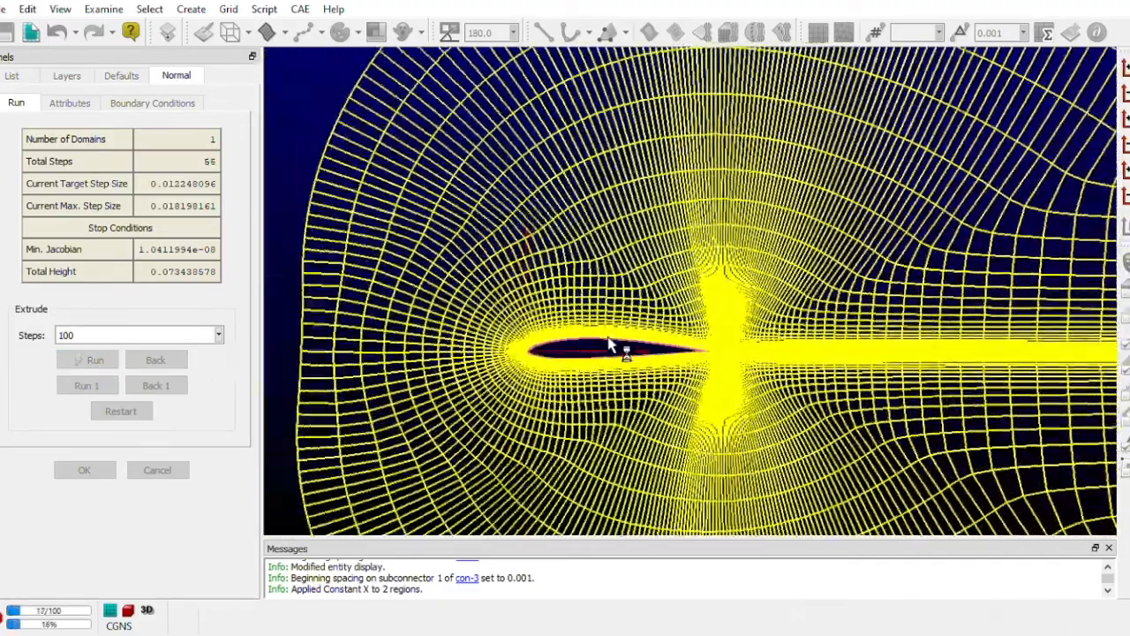
{"action": "scroll", "coordinate": [607, 341], "scroll_direction": "down", "scroll_amount": 8}
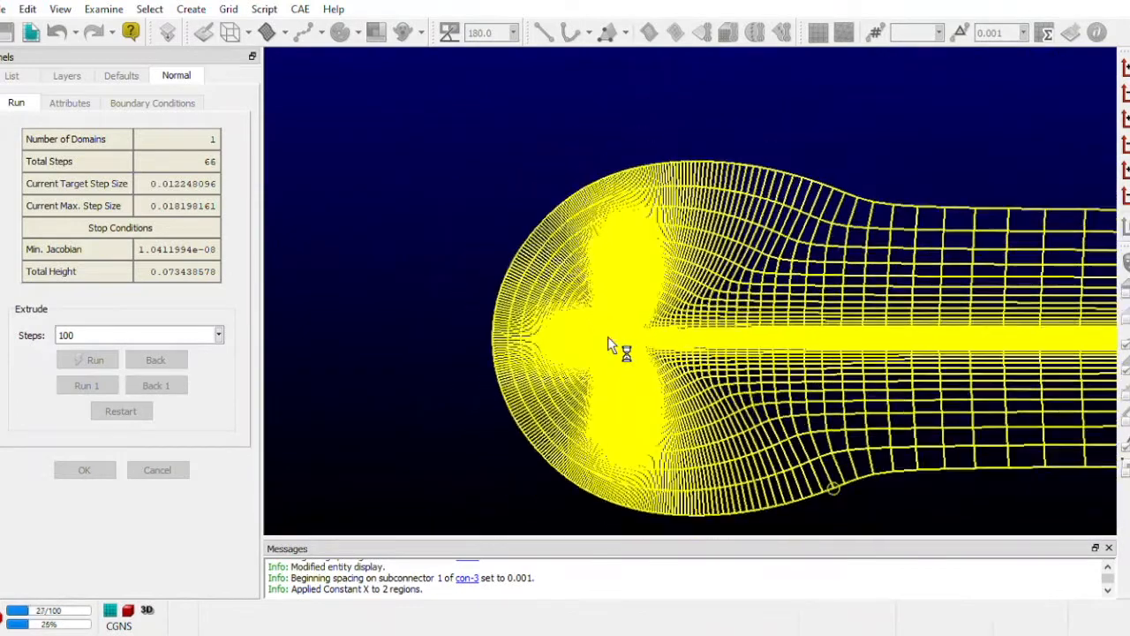
{"action": "scroll", "coordinate": [610, 345], "scroll_direction": "up", "scroll_amount": 8}
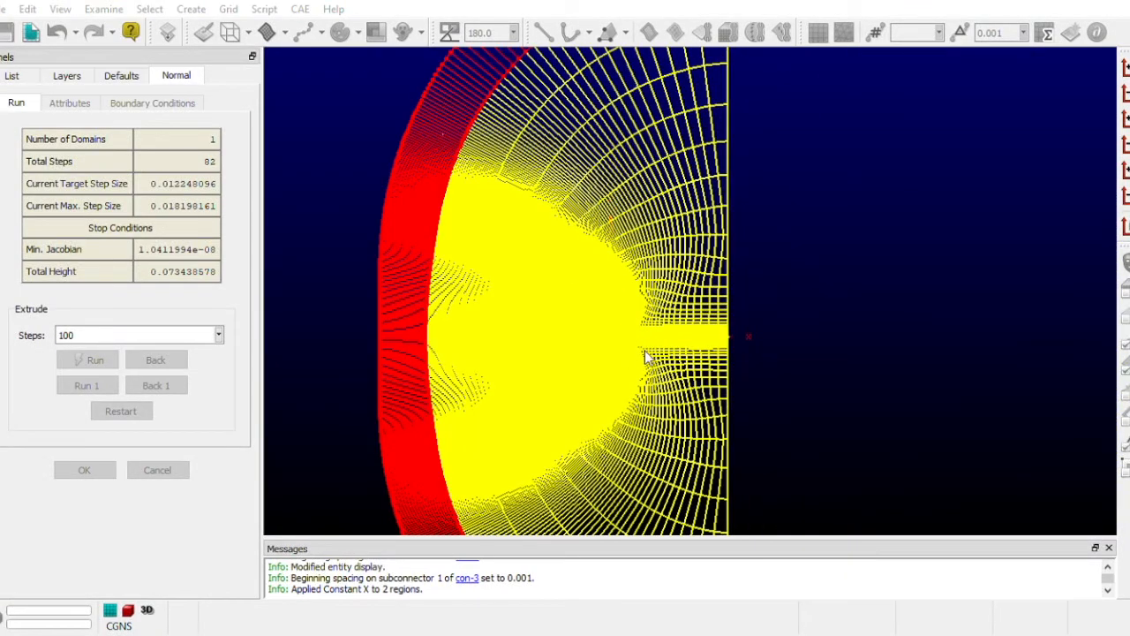
{"action": "scroll", "coordinate": [651, 311], "scroll_direction": "down", "scroll_amount": 2}
{"action": "scroll", "coordinate": [807, 304], "scroll_direction": "down", "scroll_amount": 3}
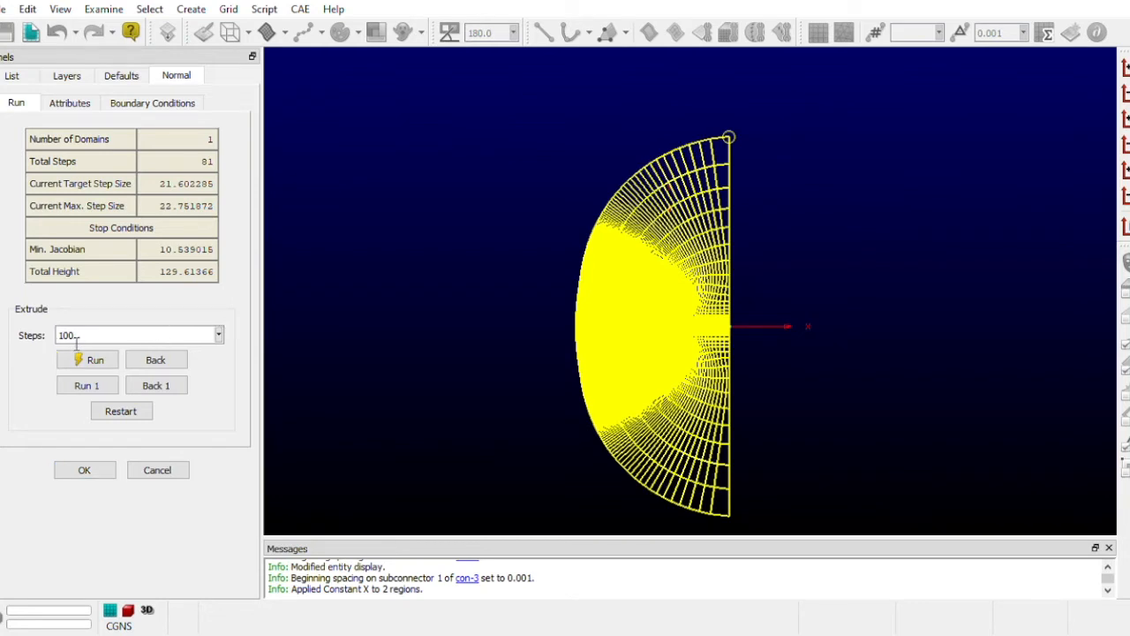
{"action": "left_click", "coordinate": [84, 471]}
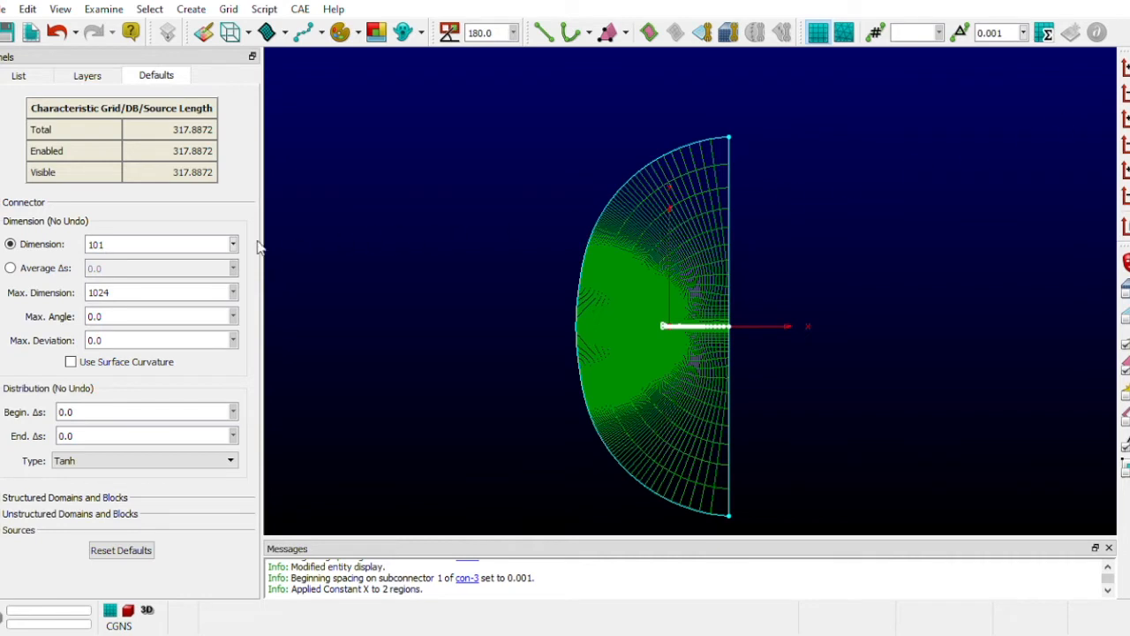
- Start a Translate extrusion from the C-mesh's two vertical downstream connectors and finish its edge assembly
{"action": "left_click", "coordinate": [18, 75]}
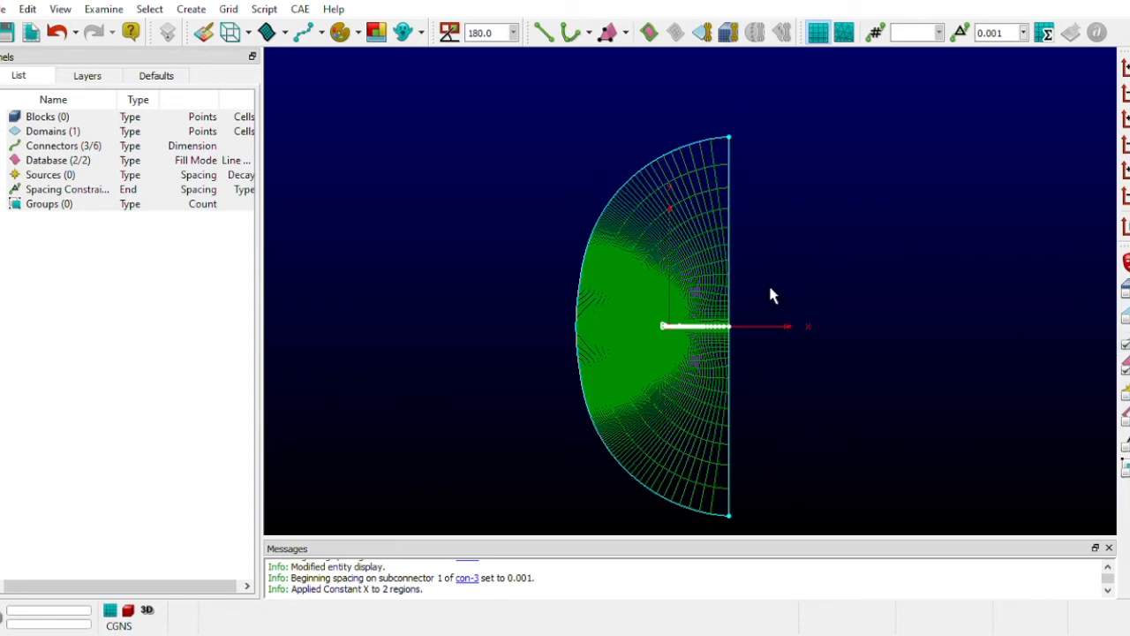
{"action": "left_click", "coordinate": [739, 273]}
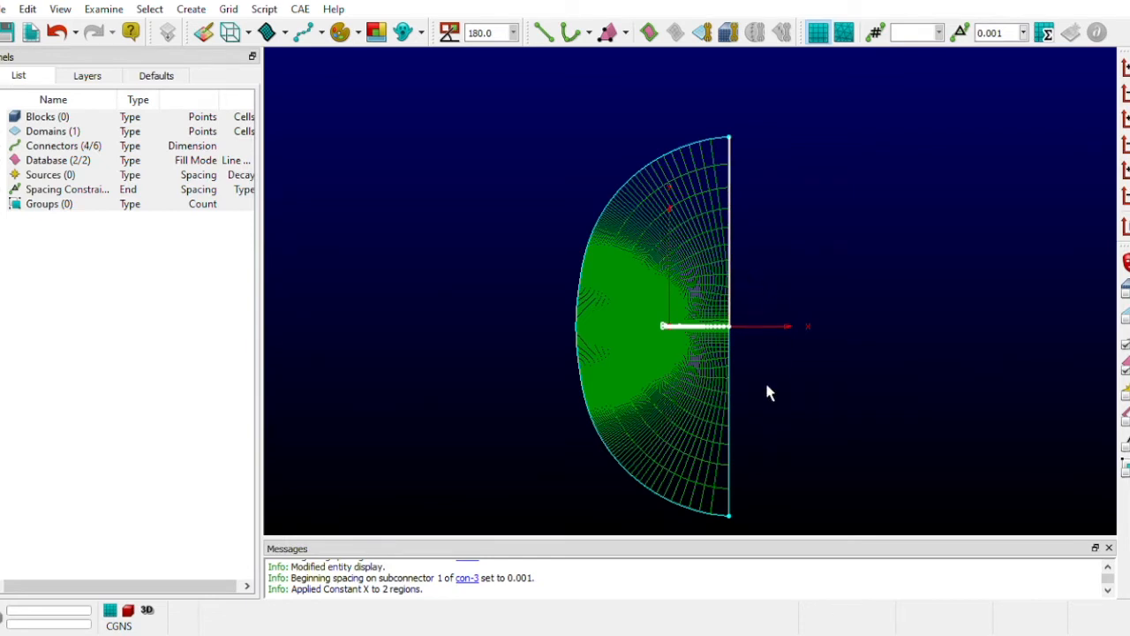
{"action": "left_click", "coordinate": [737, 415]}
{"action": "left_click", "coordinate": [810, 274]}
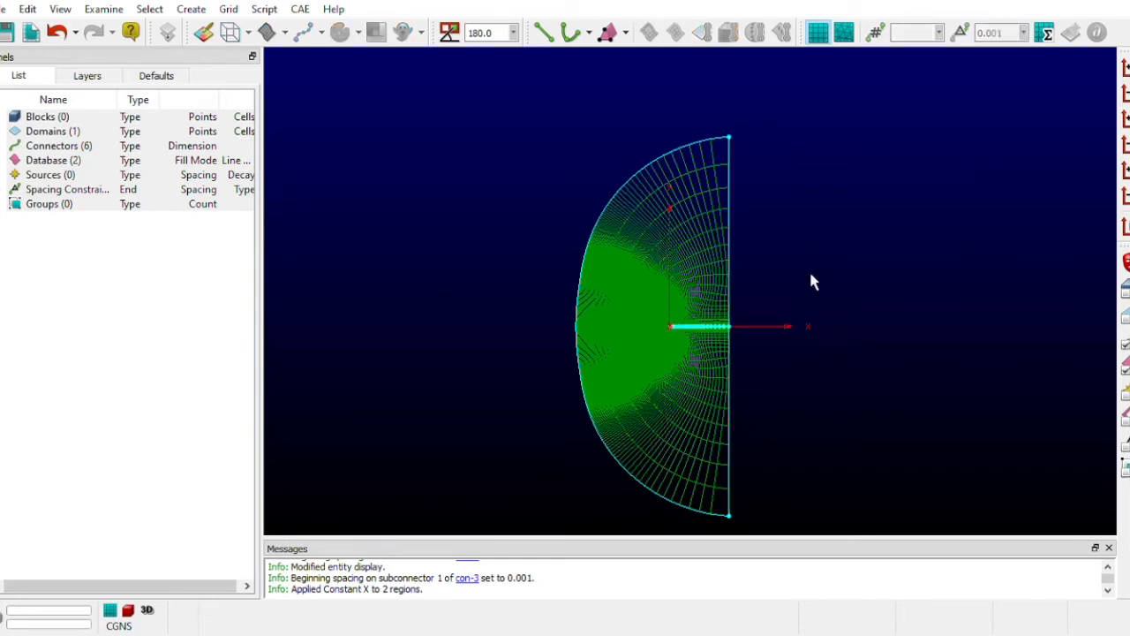
{"action": "left_click", "coordinate": [738, 375]}
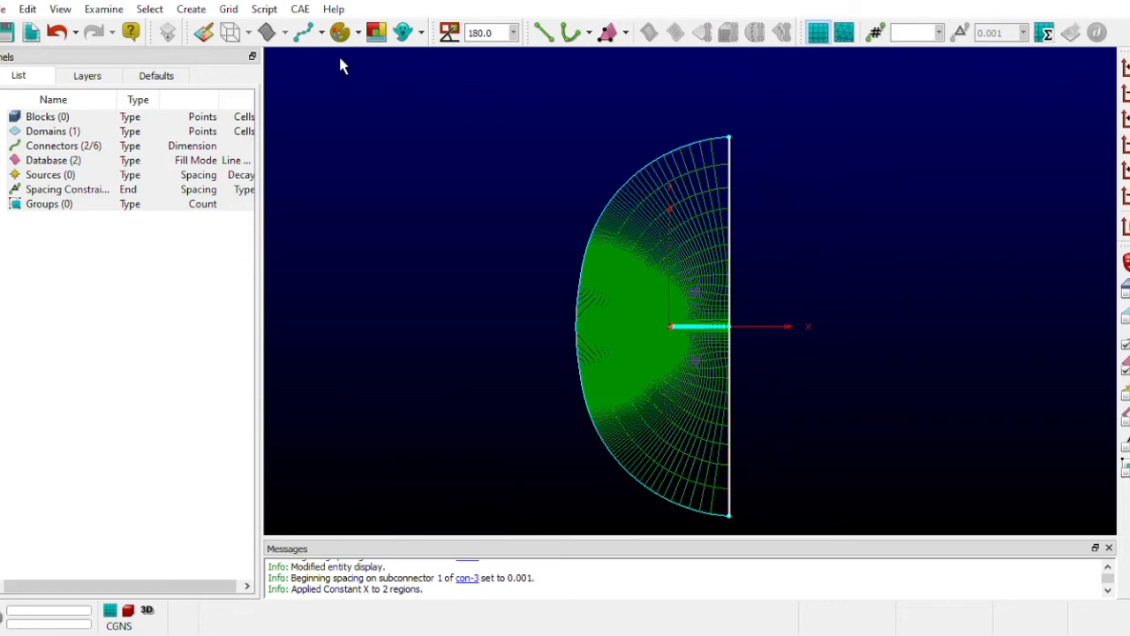
{"action": "left_click", "coordinate": [191, 9]}
{"action": "mouse_move", "coordinate": [216, 131]}
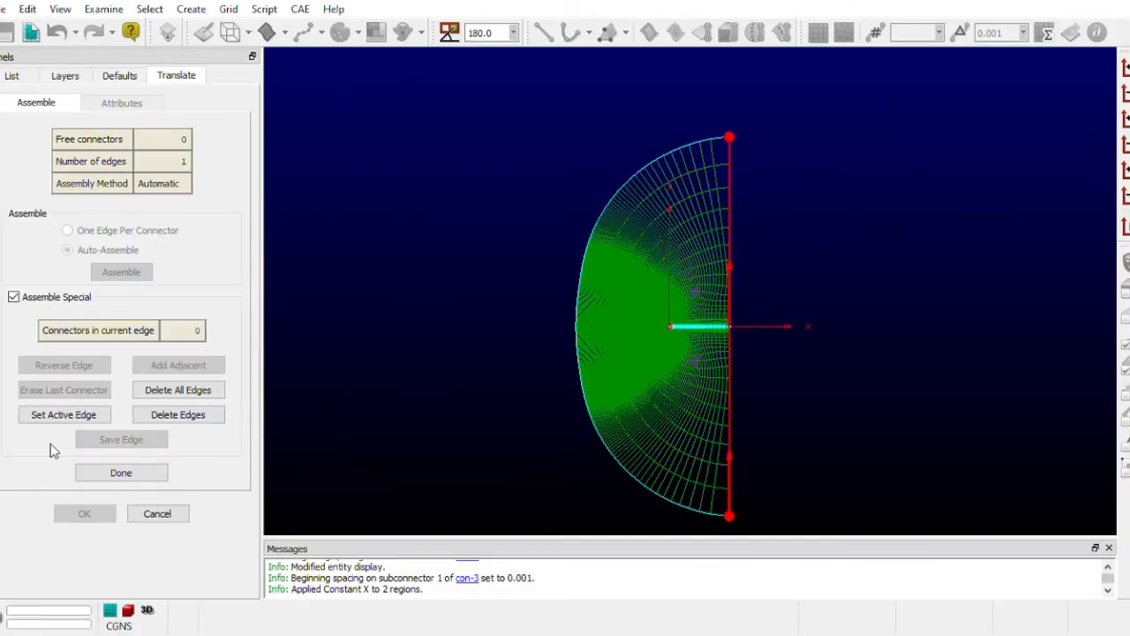
{"action": "left_click", "coordinate": [146, 475]}
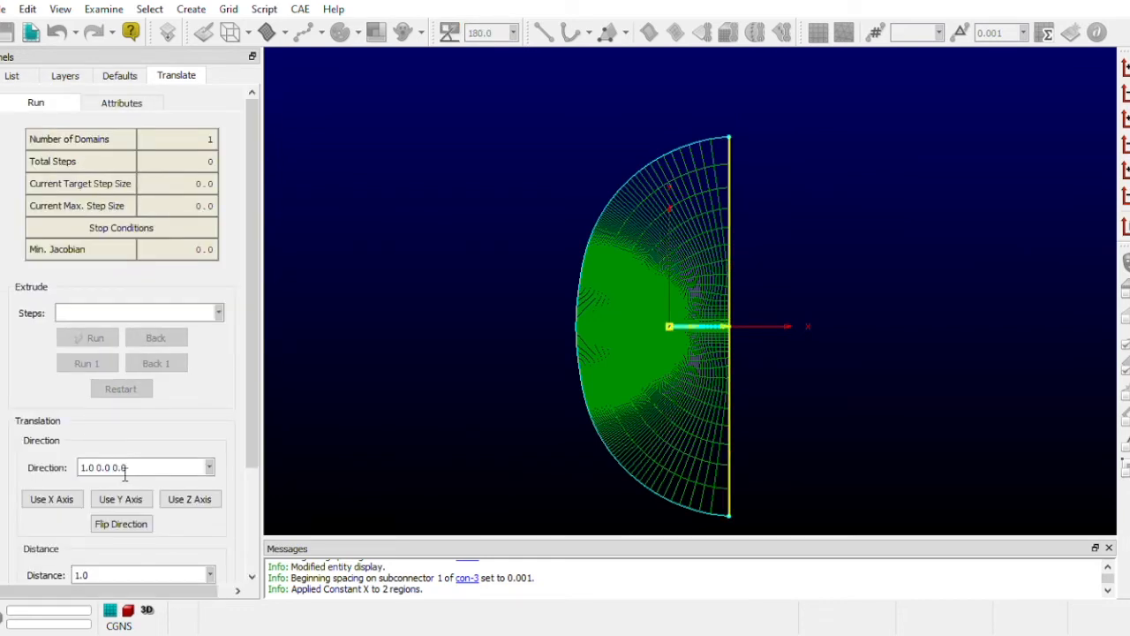
- Set the translation distance to 100 along the X direction and run the extrusion for 20 steps
{"action": "scroll", "coordinate": [89, 469], "scroll_direction": "down", "scroll_amount": 3}
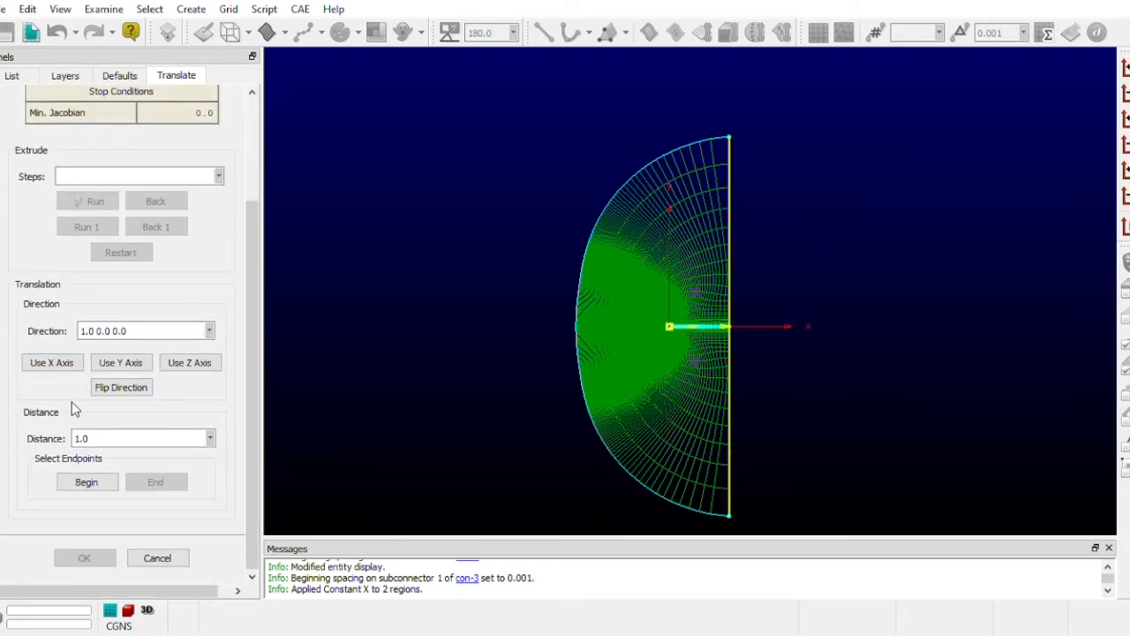
{"action": "left_click", "coordinate": [85, 442]}
{"action": "scroll", "coordinate": [114, 398], "scroll_direction": "up", "scroll_amount": 3}
{"action": "left_click", "coordinate": [104, 314]}
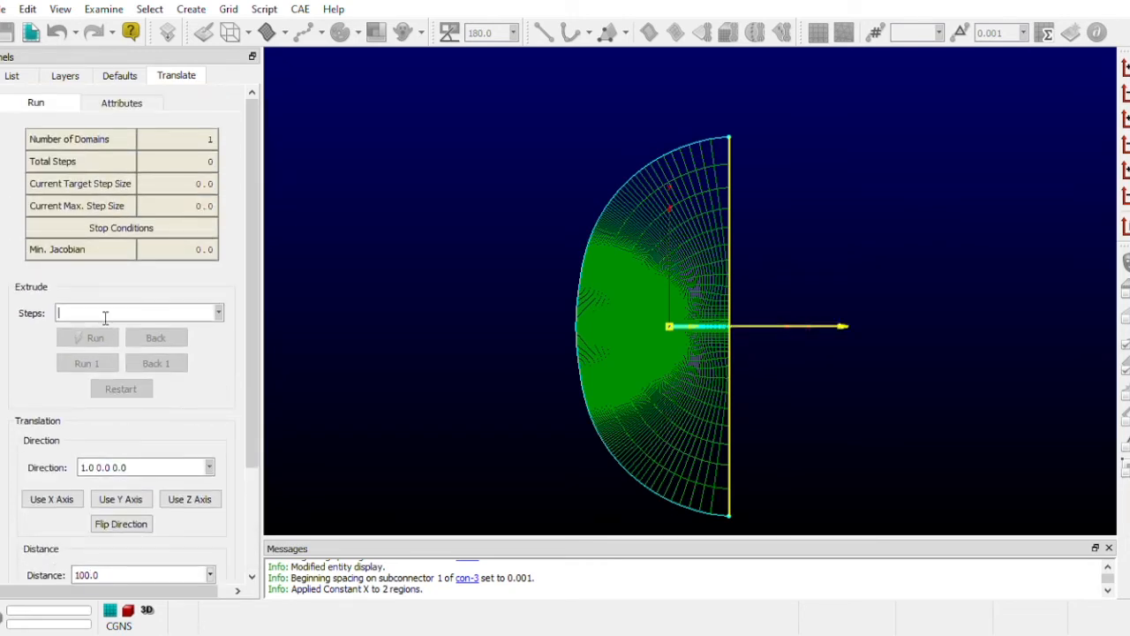
{"action": "type", "text": "20"}
{"action": "left_click", "coordinate": [97, 339]}
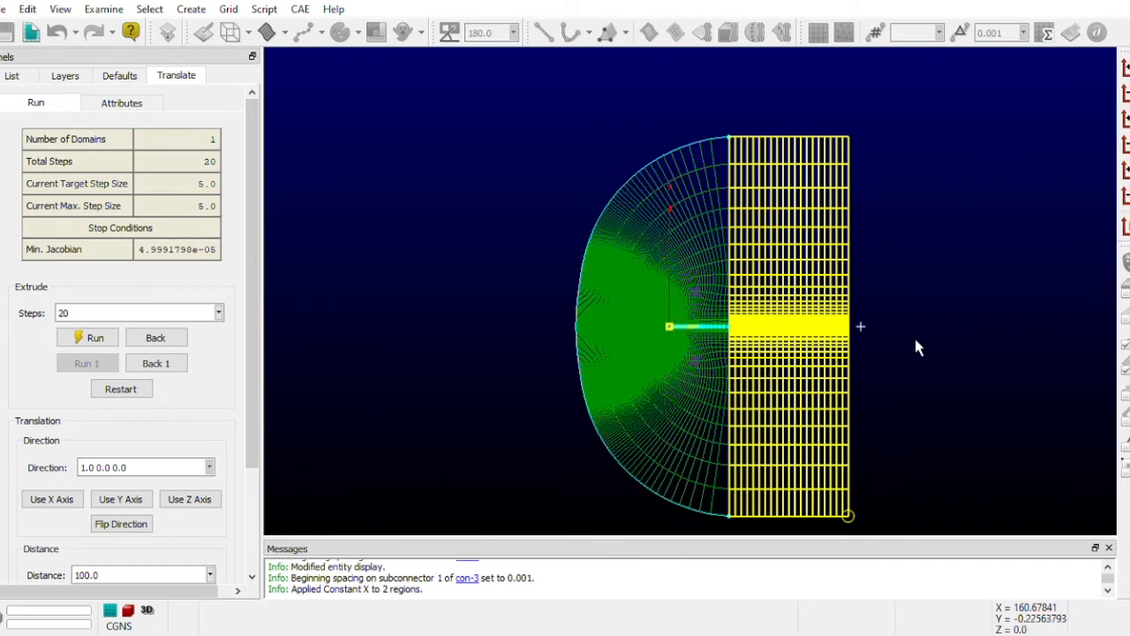
- Try extending the translated domain with further 20-step runs at distances of 150 and 100, and restart the extrusion
{"action": "scroll", "coordinate": [134, 363], "scroll_direction": "down", "scroll_amount": 3}
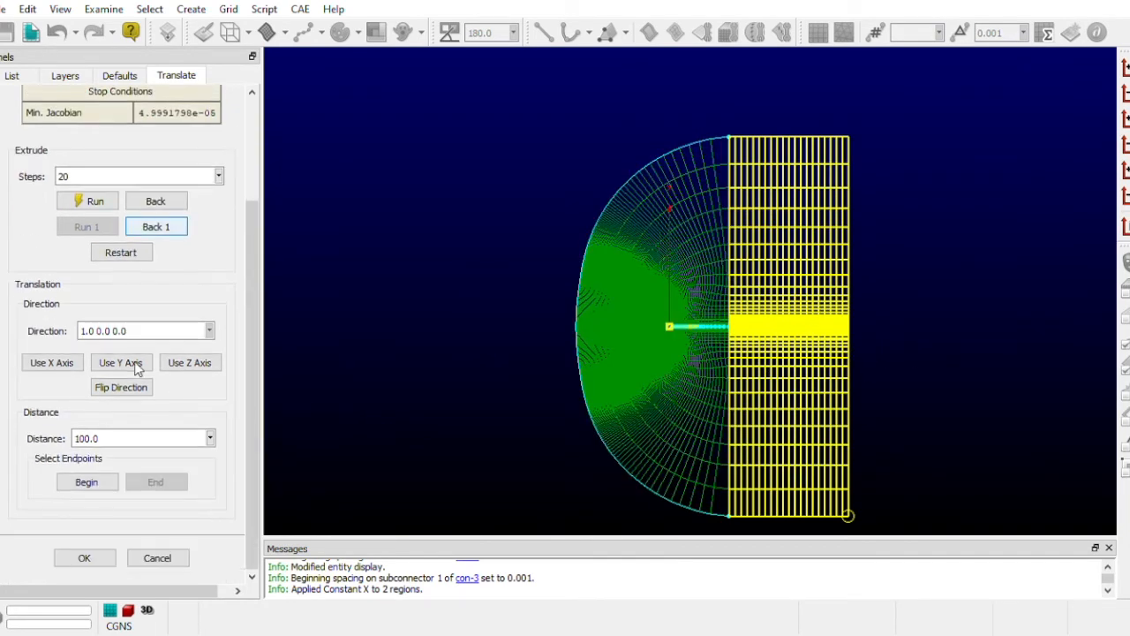
{"action": "scroll", "coordinate": [97, 415], "scroll_direction": "up", "scroll_amount": 1}
{"action": "left_click", "coordinate": [85, 492]}
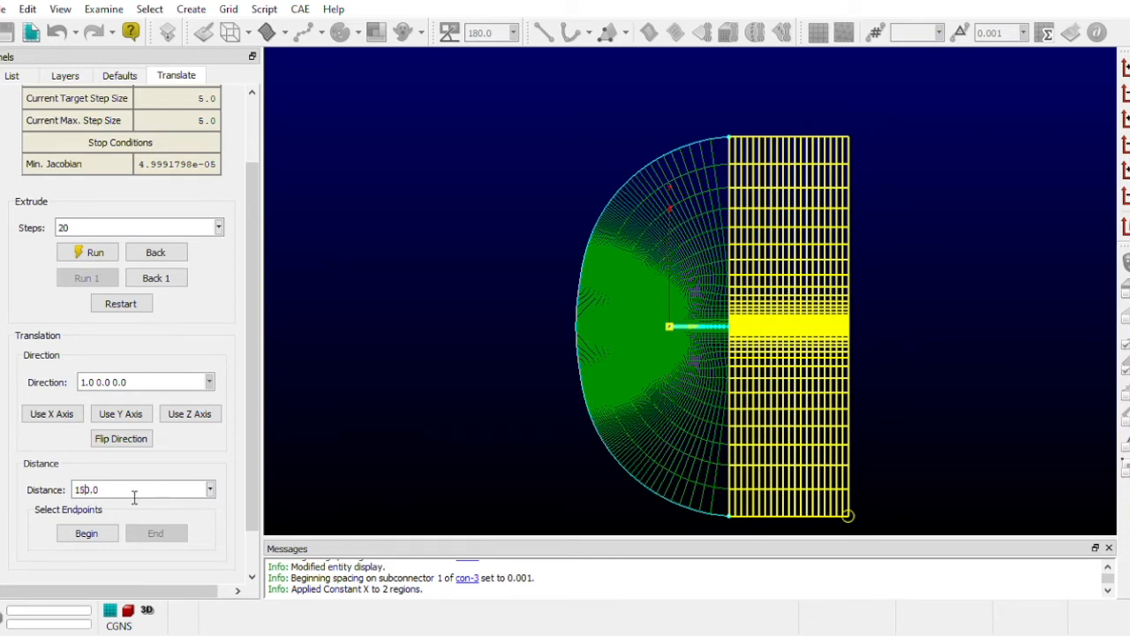
{"action": "left_click", "coordinate": [93, 252]}
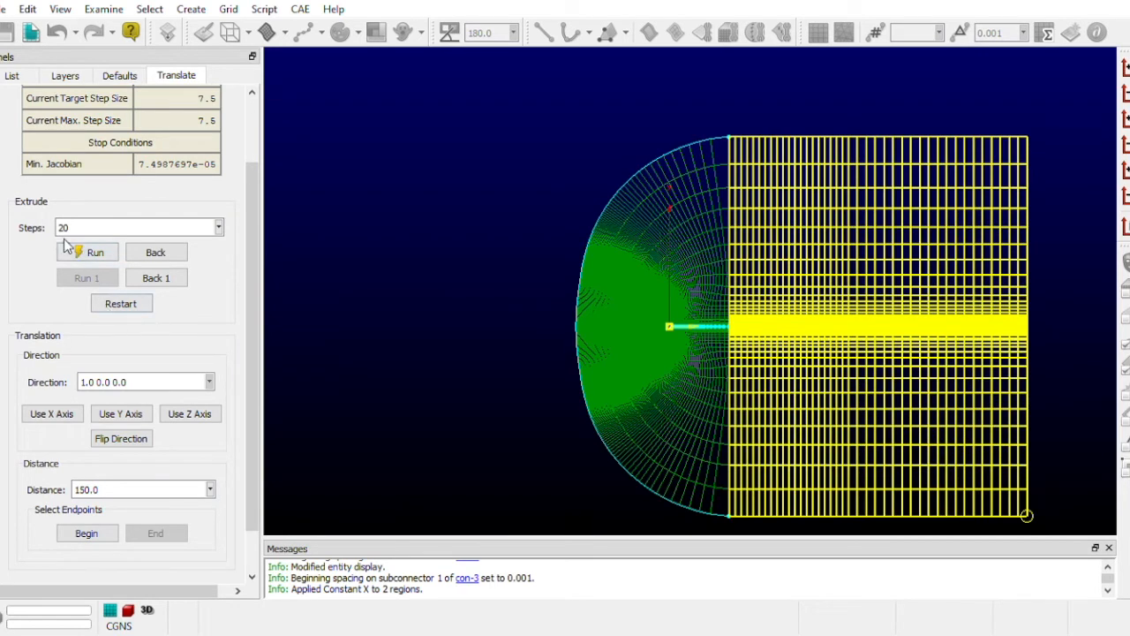
{"action": "left_click", "coordinate": [84, 495]}
{"action": "left_click", "coordinate": [92, 255]}
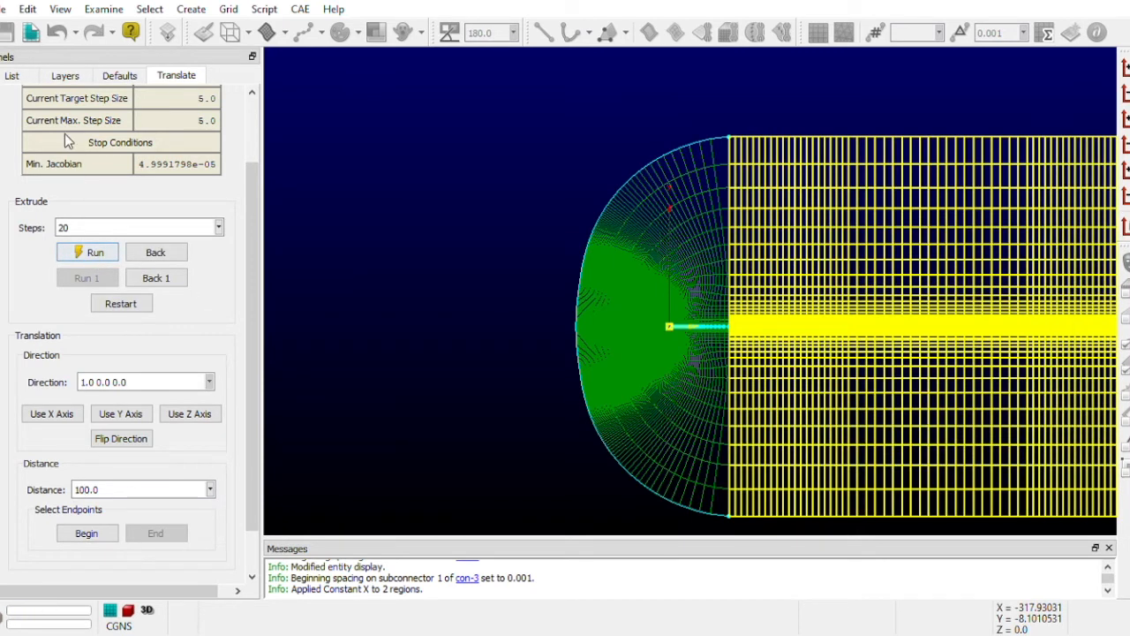
{"action": "left_click", "coordinate": [124, 305]}
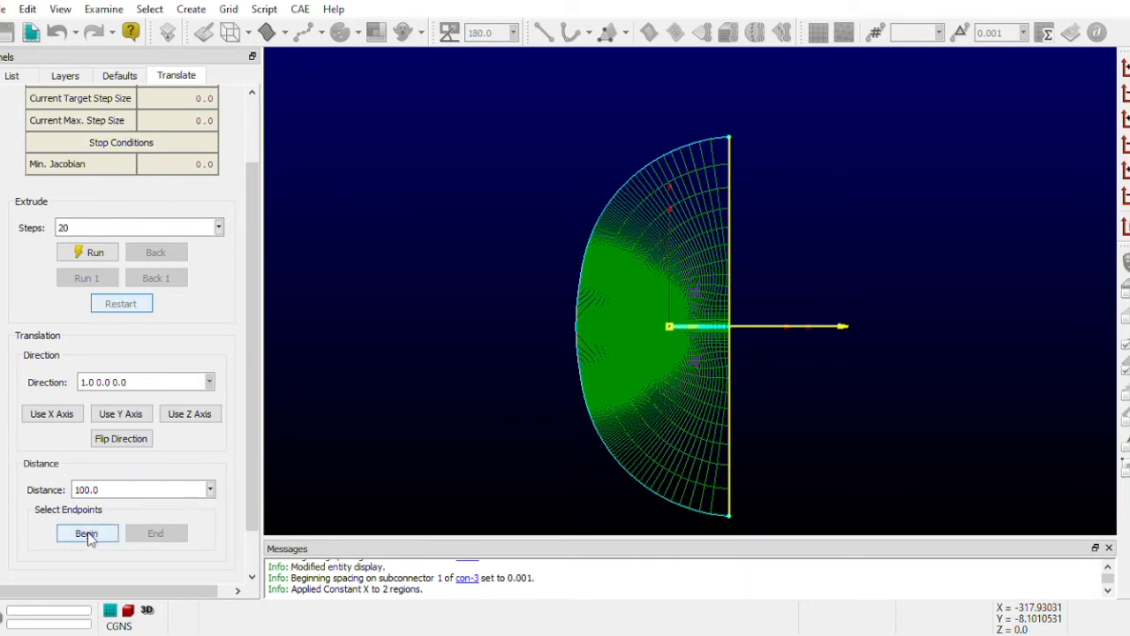
- Rerun the translation for 20 steps over a distance of 100, try defining the distance by endpoints, and restart the extrusion
{"action": "left_click", "coordinate": [92, 252]}
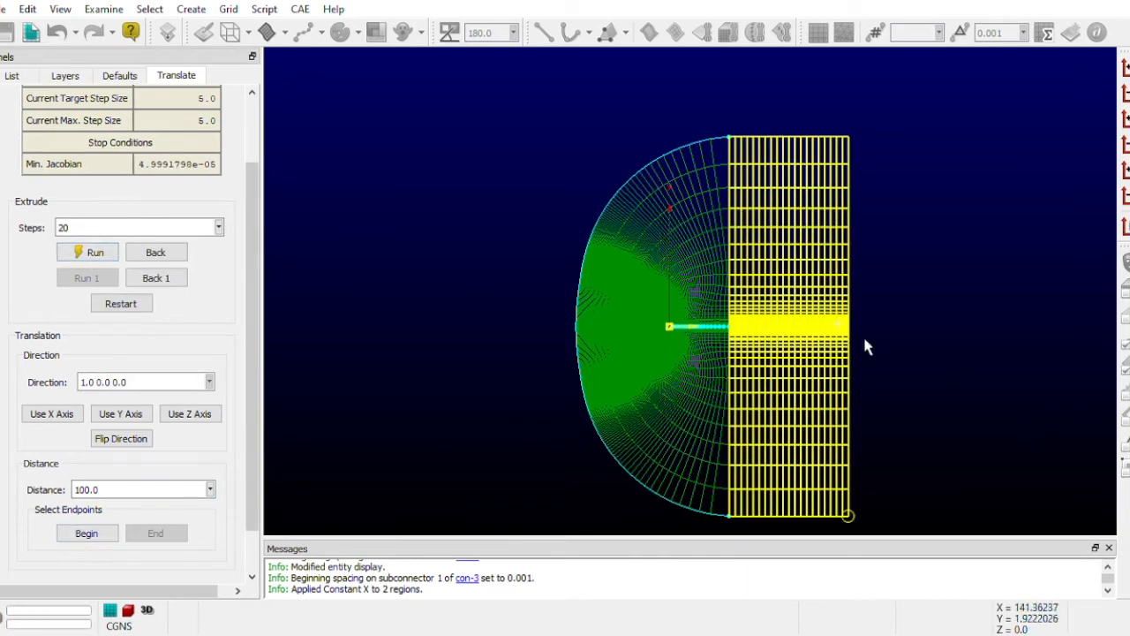
{"action": "scroll", "coordinate": [878, 339], "scroll_direction": "up", "scroll_amount": 2}
{"action": "scroll", "coordinate": [878, 339], "scroll_direction": "down", "scroll_amount": 2}
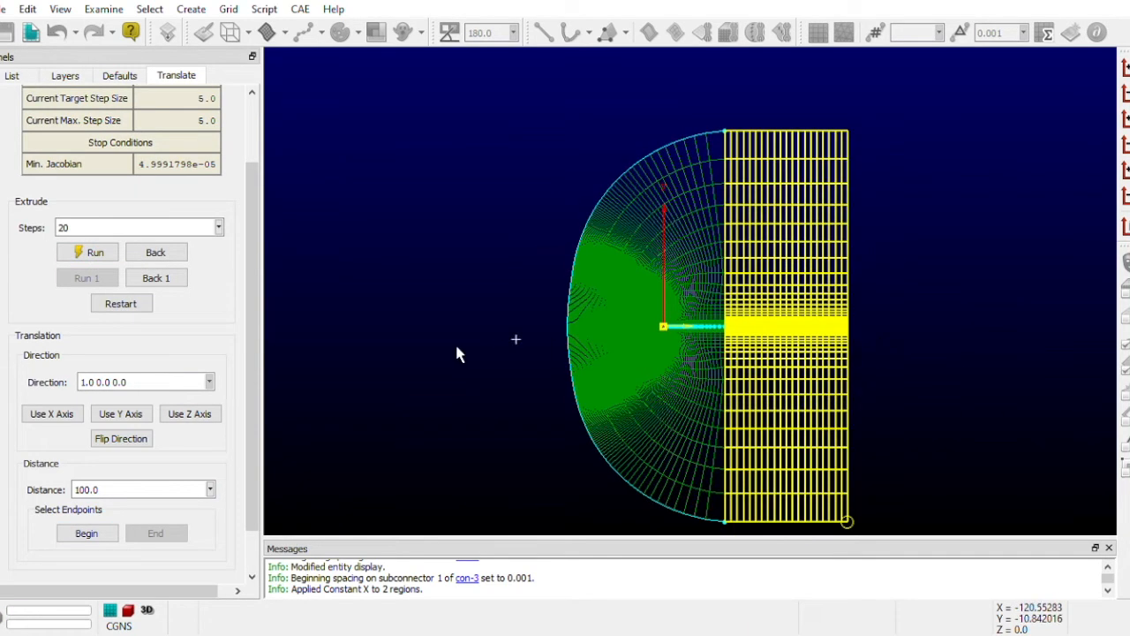
{"action": "left_click", "coordinate": [87, 533]}
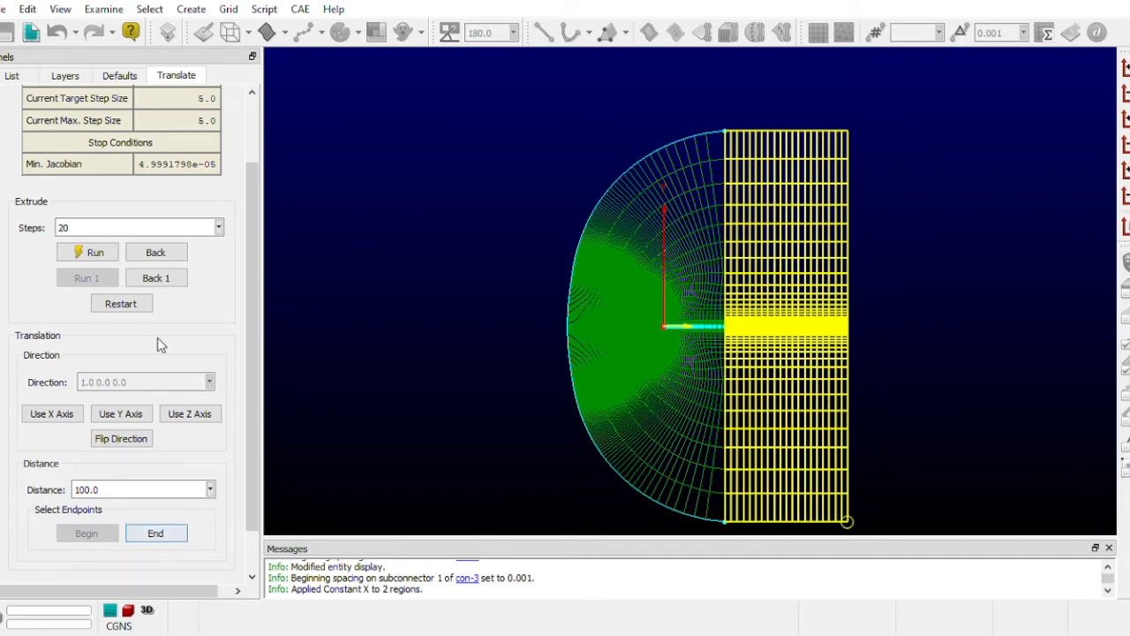
{"action": "left_click", "coordinate": [143, 306]}
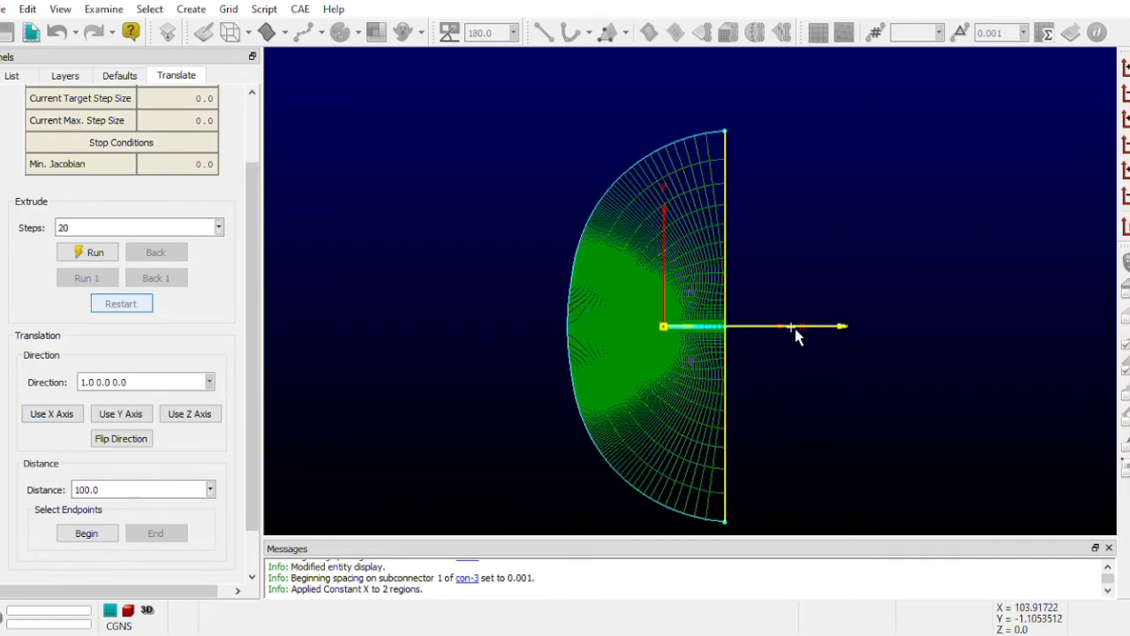
- Run the X-direction translation for 20 steps over a distance of 100 and accept the downstream domain
{"action": "left_click", "coordinate": [91, 254]}
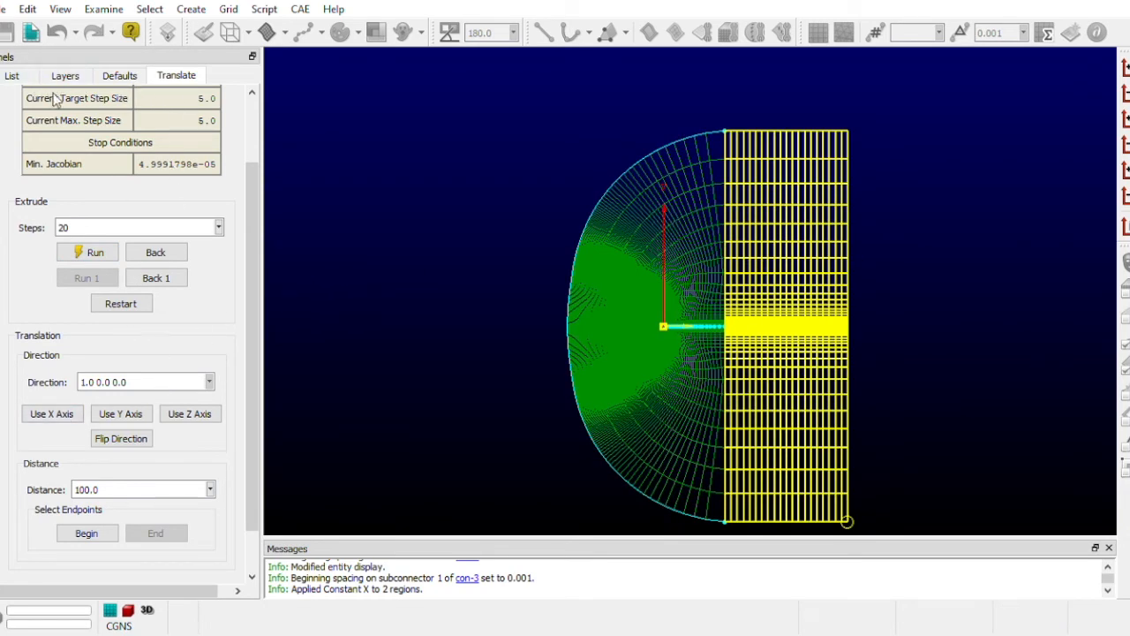
{"action": "scroll", "coordinate": [88, 525], "scroll_direction": "down", "scroll_amount": 1}
{"action": "left_click", "coordinate": [92, 557]}
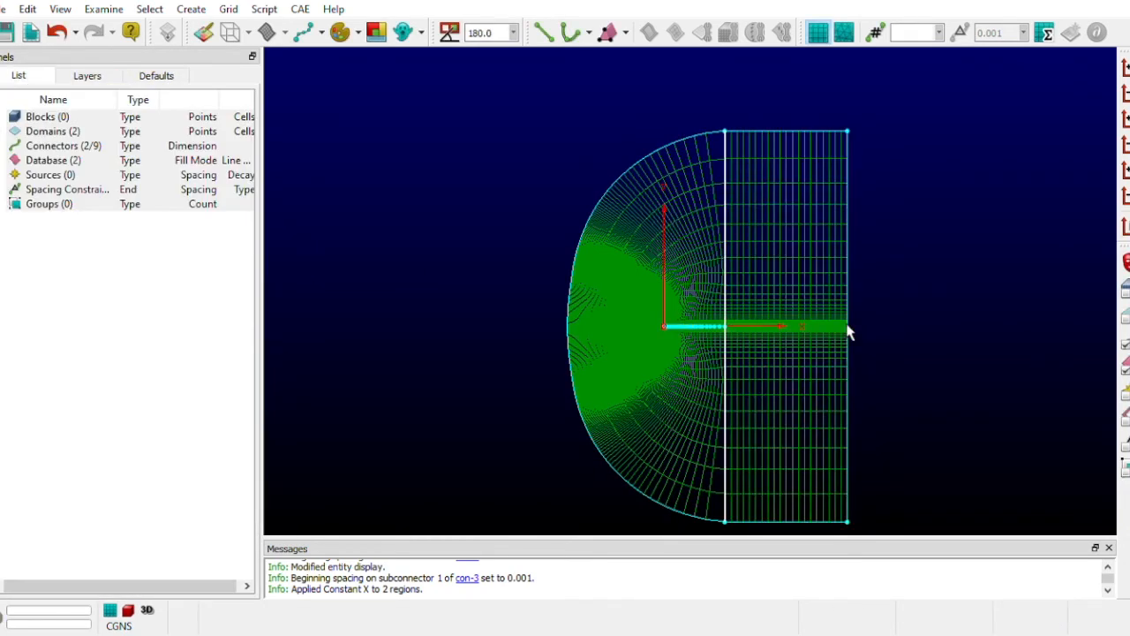
- Examine the grid lines and spacing where the C-mesh meets the downstream domain, and the overall mesh shape
{"action": "scroll", "coordinate": [780, 336], "scroll_direction": "up", "scroll_amount": 3}
{"action": "left_click", "coordinate": [750, 342]}
{"action": "scroll", "coordinate": [694, 269], "scroll_direction": "up", "scroll_amount": 3}
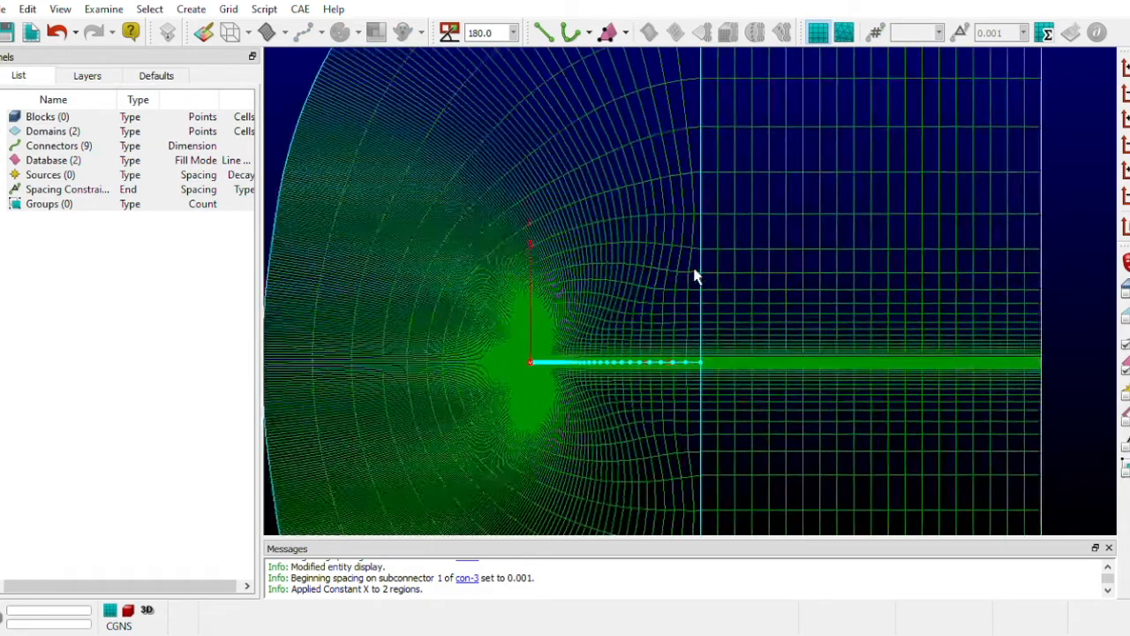
{"action": "scroll", "coordinate": [740, 368], "scroll_direction": "up", "scroll_amount": 3}
{"action": "scroll", "coordinate": [701, 387], "scroll_direction": "up", "scroll_amount": 2}
{"action": "scroll", "coordinate": [688, 394], "scroll_direction": "up", "scroll_amount": 4}
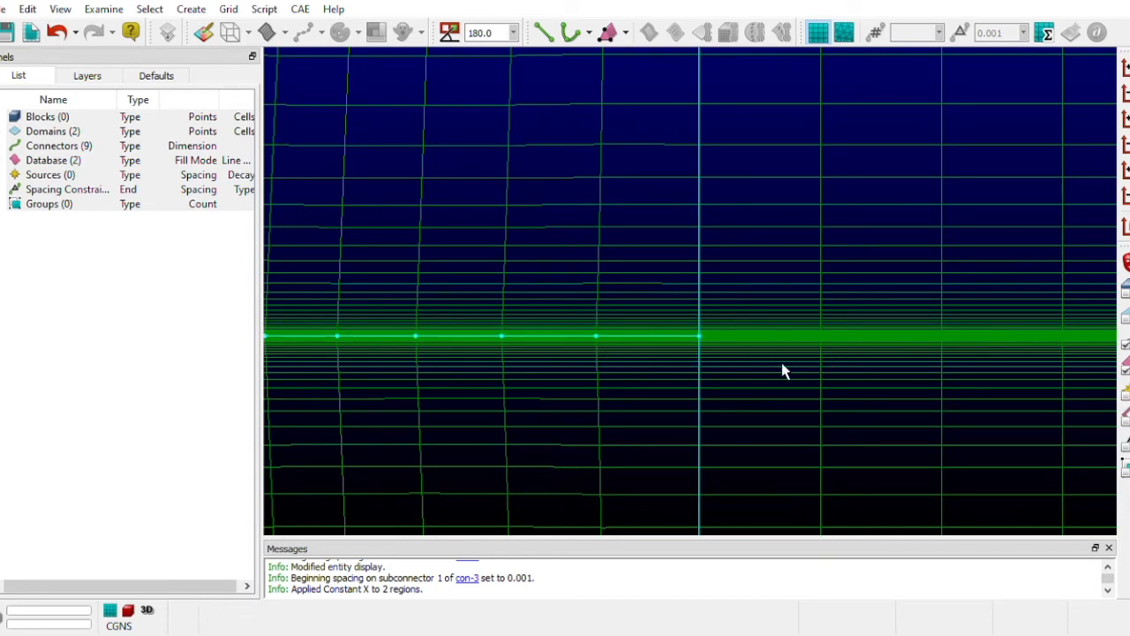
{"action": "scroll", "coordinate": [783, 370], "scroll_direction": "down", "scroll_amount": 3}
{"action": "scroll", "coordinate": [788, 373], "scroll_direction": "down", "scroll_amount": 2}
{"action": "scroll", "coordinate": [999, 371], "scroll_direction": "down", "scroll_amount": 3}
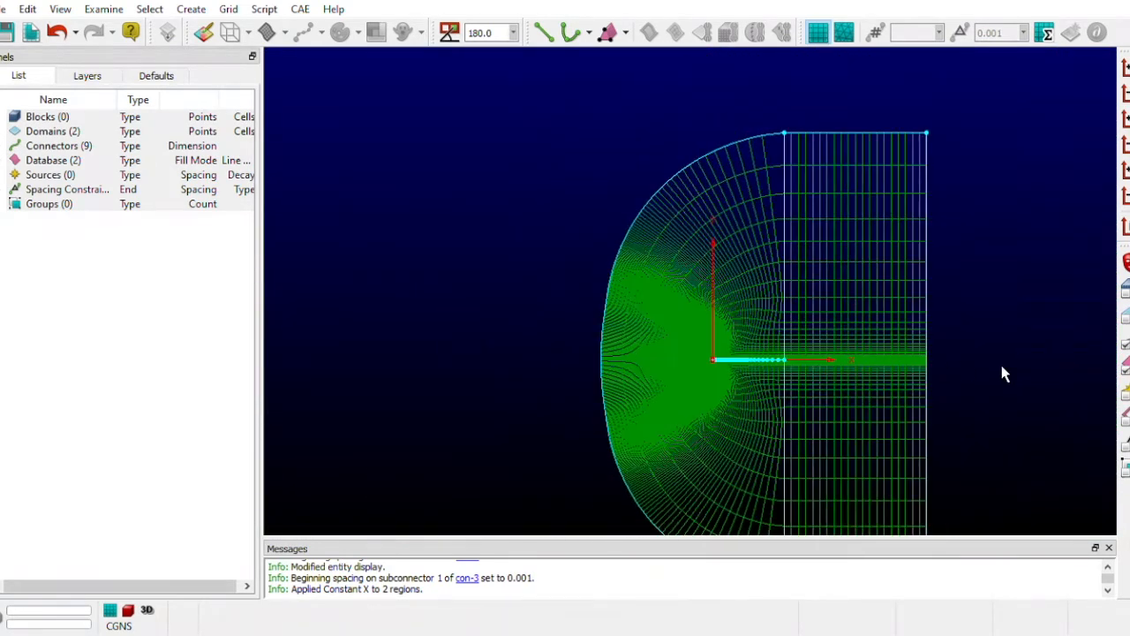
{"action": "scroll", "coordinate": [487, 462], "scroll_direction": "up", "scroll_amount": 2}
{"action": "scroll", "coordinate": [487, 462], "scroll_direction": "down", "scroll_amount": 3}
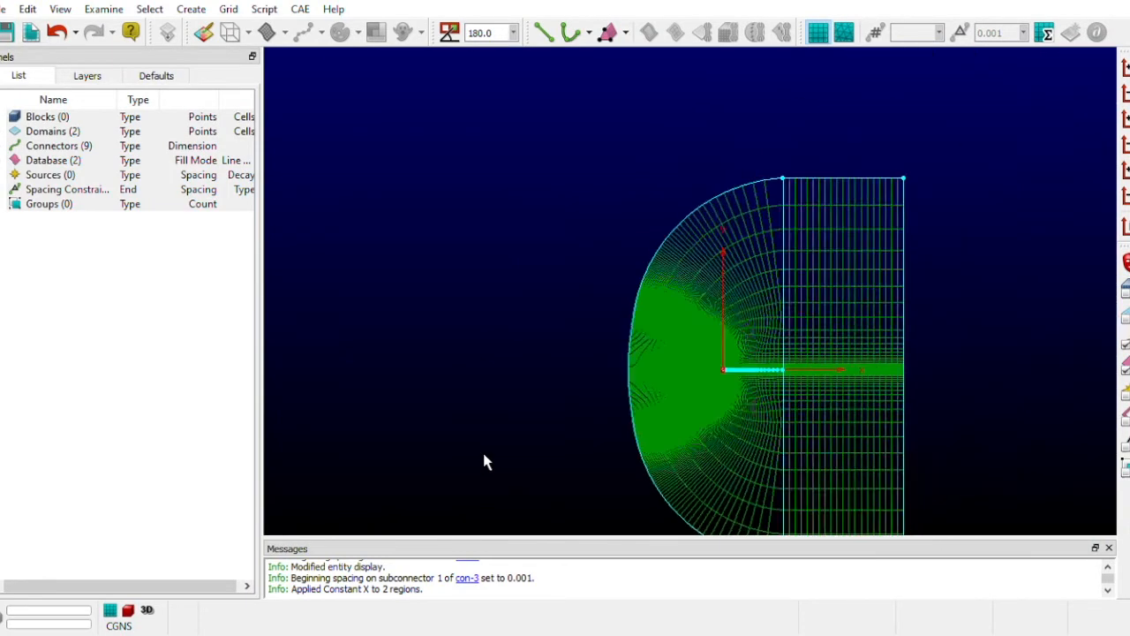
{"action": "scroll", "coordinate": [486, 461], "scroll_direction": "down", "scroll_amount": 1}
{"action": "scroll", "coordinate": [845, 456], "scroll_direction": "down", "scroll_amount": 2}
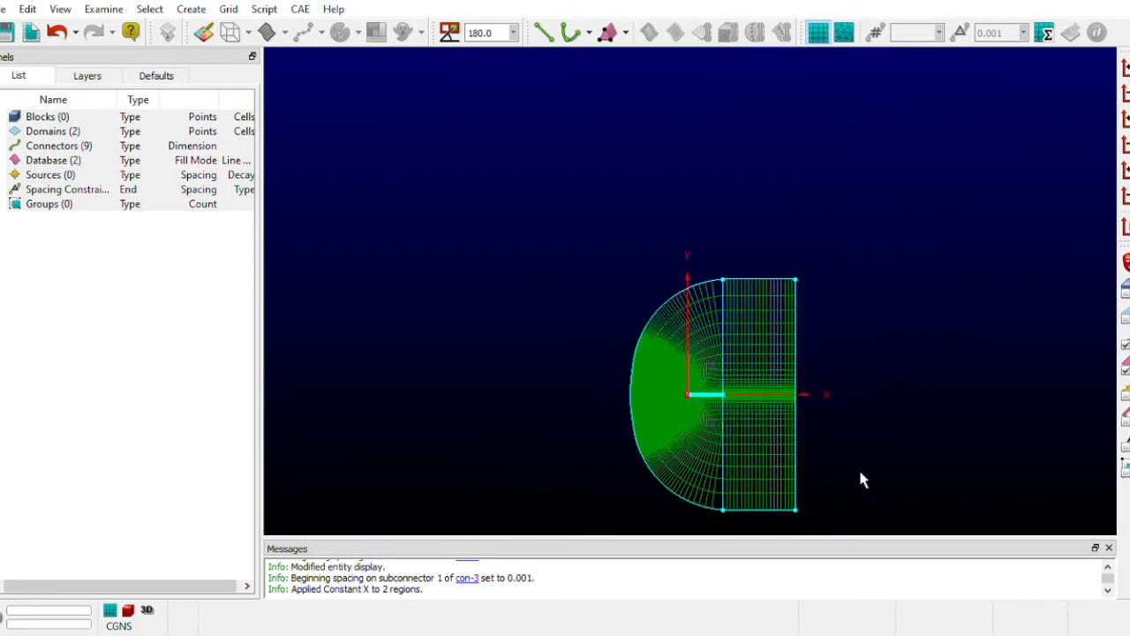
{"action": "scroll", "coordinate": [820, 522], "scroll_direction": "up", "scroll_amount": 2}
{"action": "scroll", "coordinate": [750, 525], "scroll_direction": "up", "scroll_amount": 2}
{"action": "scroll", "coordinate": [751, 525], "scroll_direction": "up", "scroll_amount": 1}
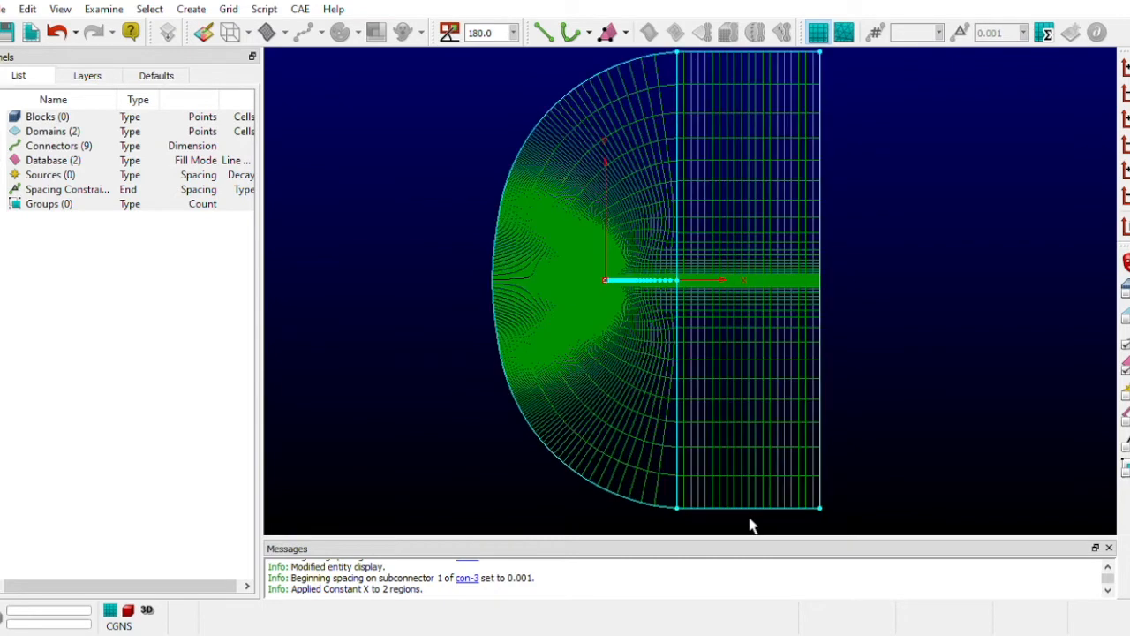
{"action": "left_click", "coordinate": [721, 60]}
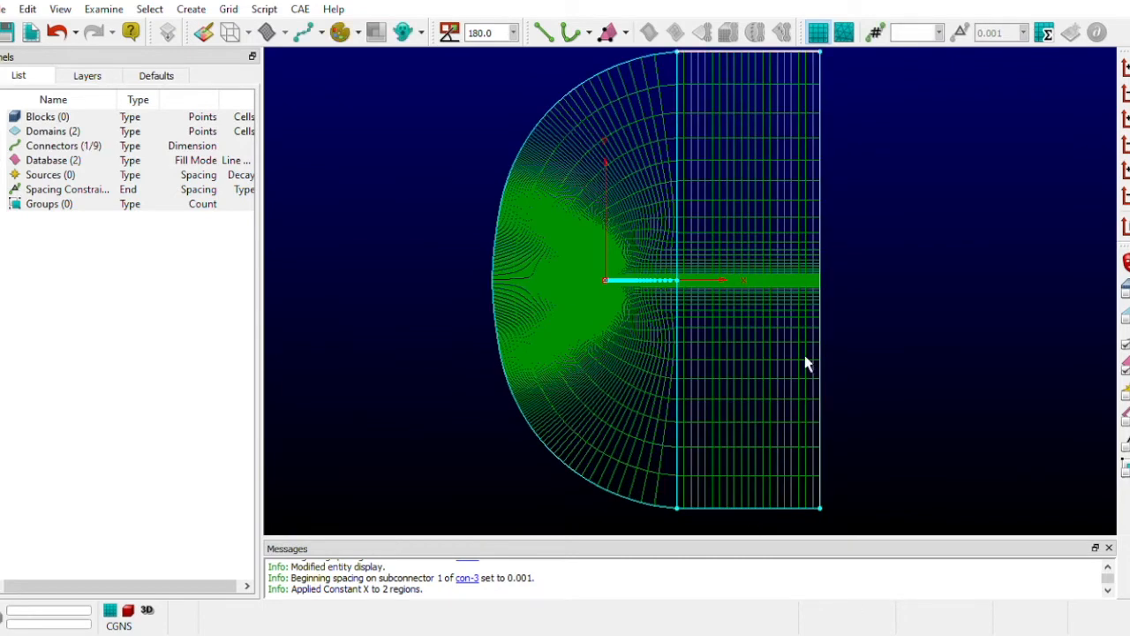
{"action": "left_click", "coordinate": [736, 519]}
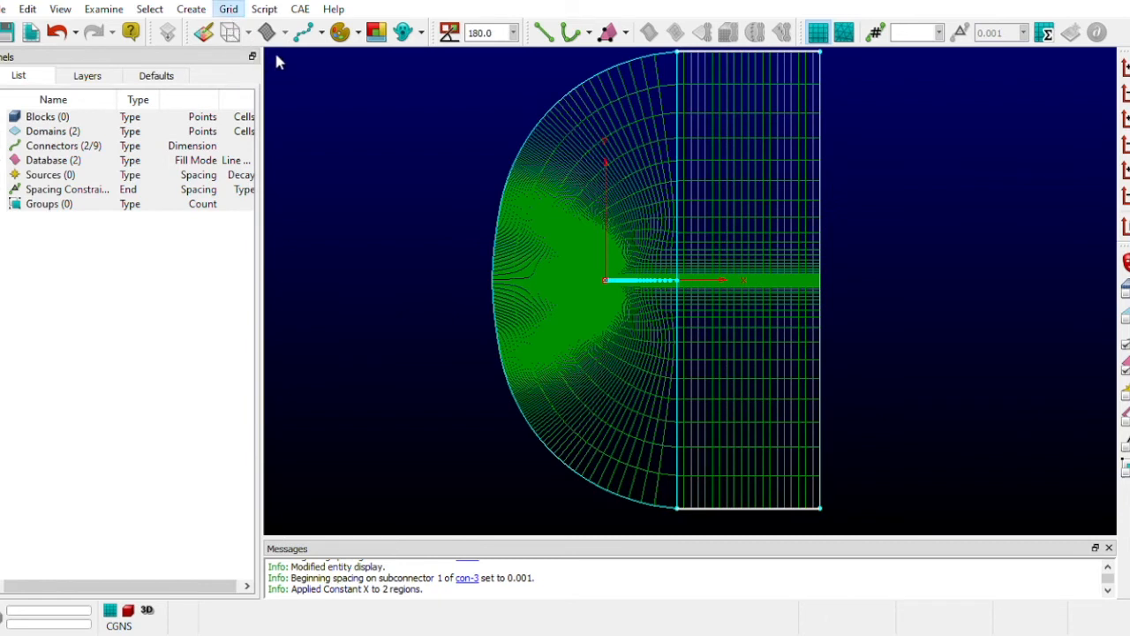
{"action": "key", "text": "ctrl+d"}
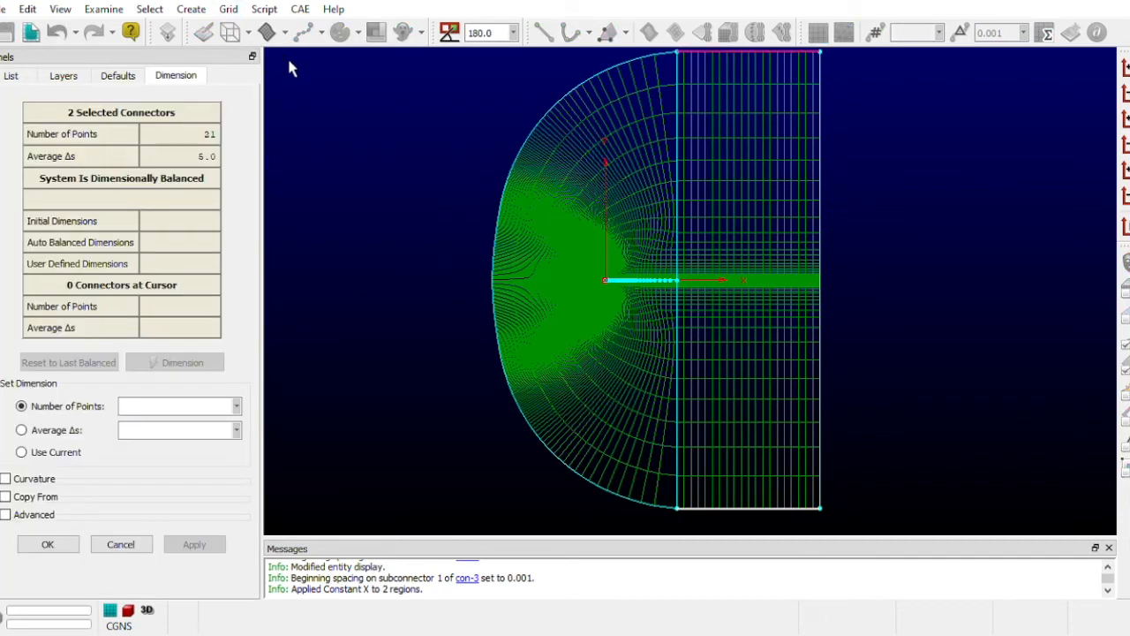
{"action": "left_click", "coordinate": [120, 80]}
{"action": "left_click", "coordinate": [66, 78]}
{"action": "left_click", "coordinate": [12, 77]}
{"action": "left_click", "coordinate": [184, 77]}
{"action": "left_click", "coordinate": [334, 119]}
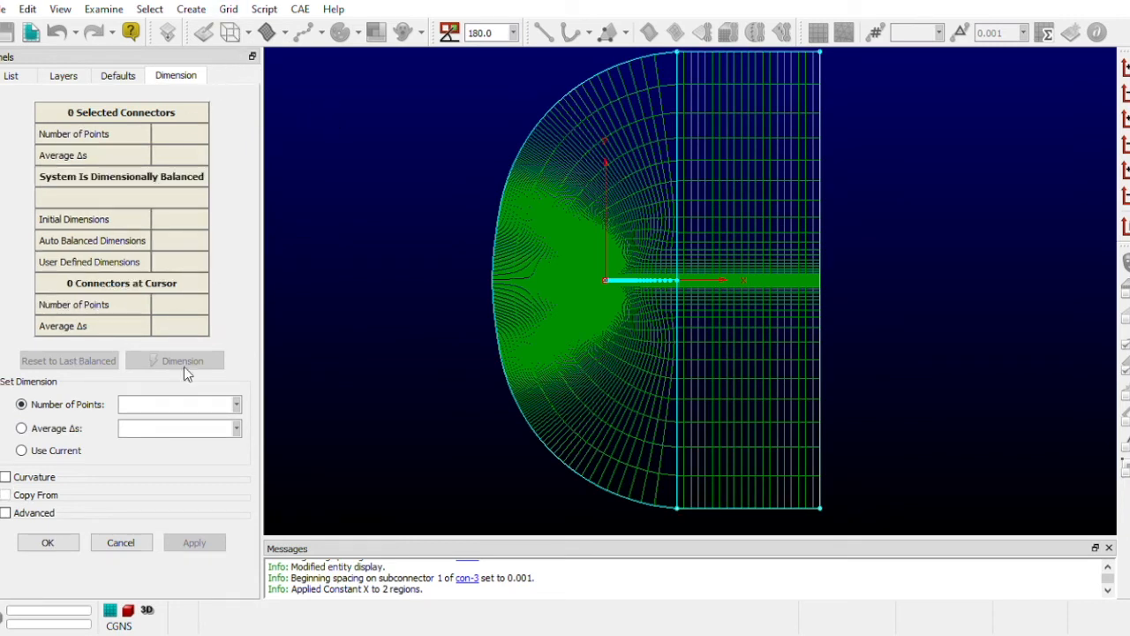
{"action": "left_click", "coordinate": [118, 542]}
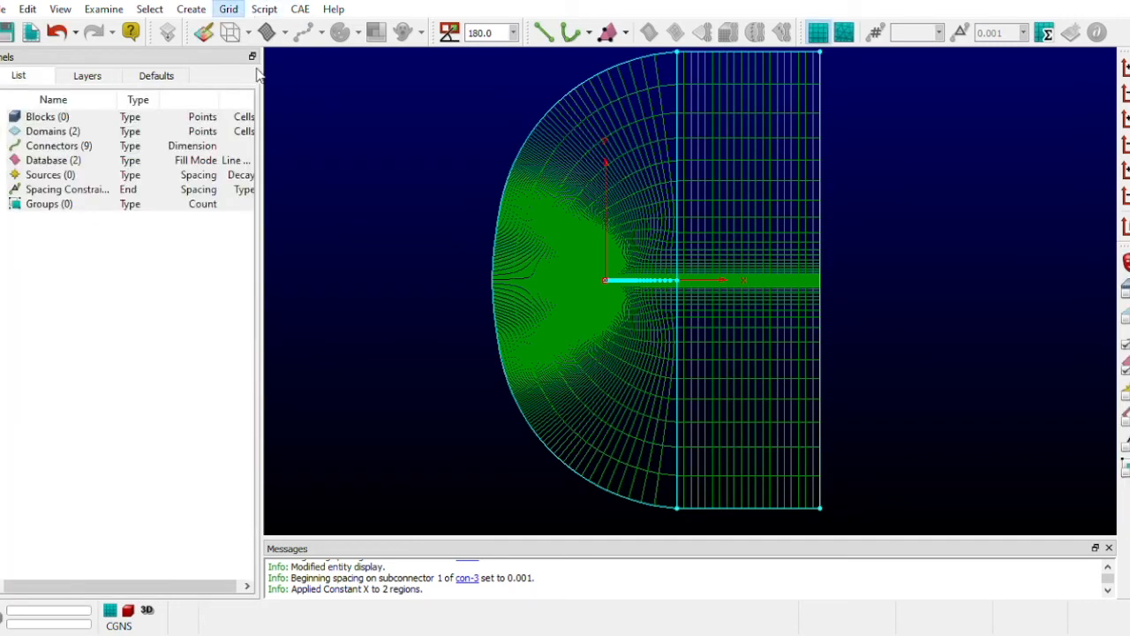
- Open the Distribute spacing settings for the downstream domain's upper and lower connectors
{"action": "left_click", "coordinate": [755, 58]}
{"action": "left_click", "coordinate": [754, 508]}
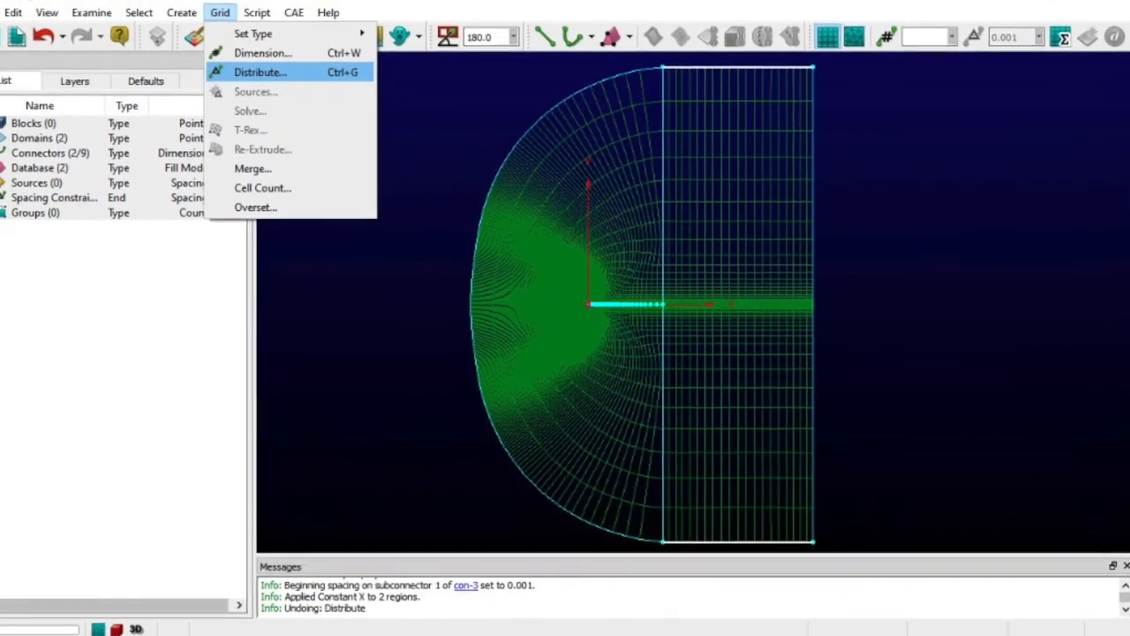
{"action": "left_click", "coordinate": [261, 71]}
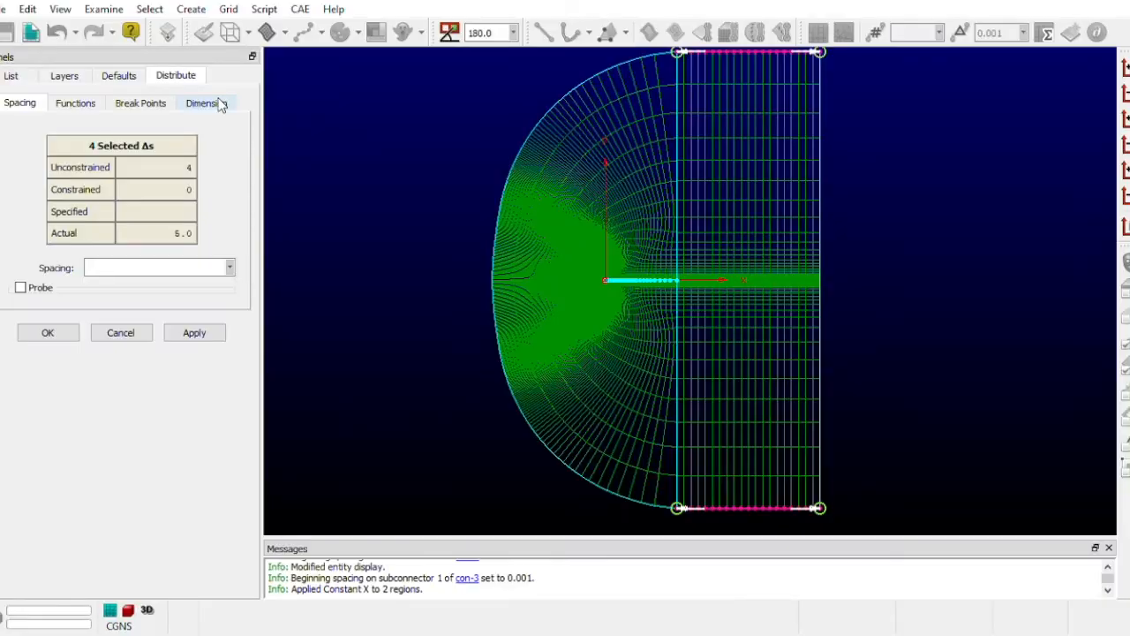
{"action": "left_click", "coordinate": [220, 104]}
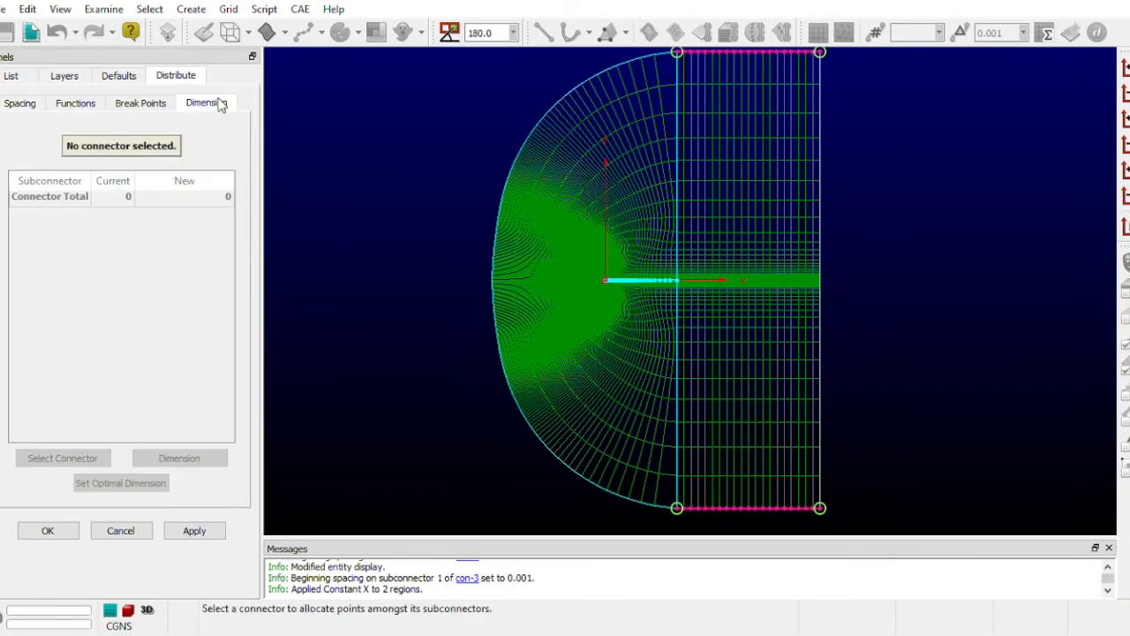
{"action": "left_click", "coordinate": [134, 104]}
{"action": "left_click", "coordinate": [76, 103]}
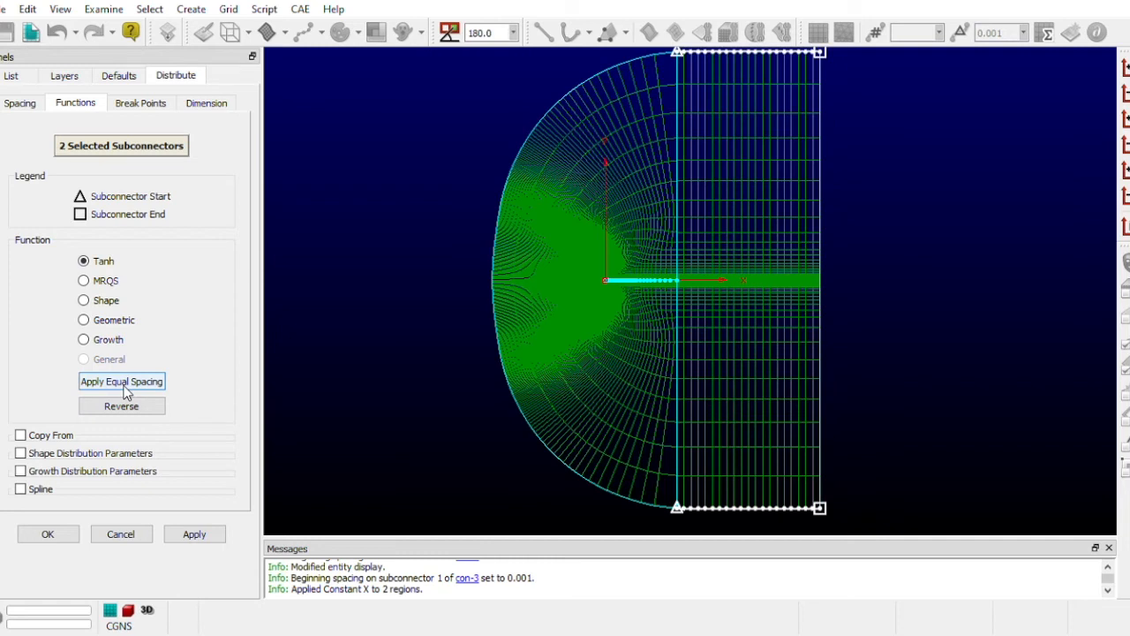
{"action": "left_click", "coordinate": [19, 104]}
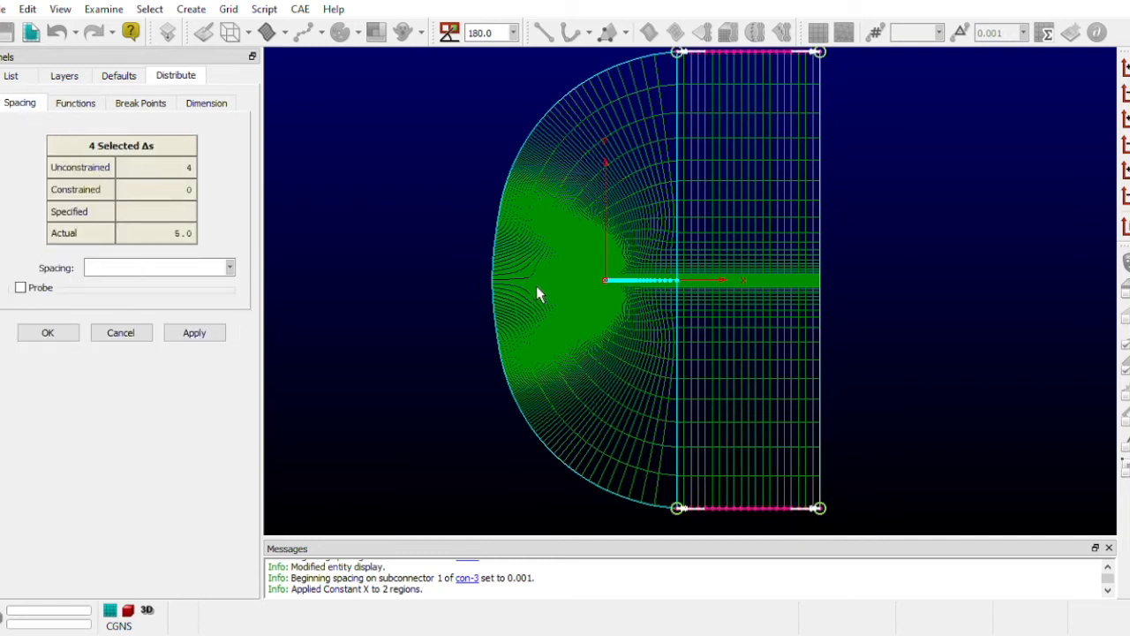
- Select the upstream end spacings of both connectors and examine the grid spacing at the interface between the C-mesh and downstream domain
{"action": "left_click", "coordinate": [701, 59], "text": "ctrl"}
{"action": "left_click", "coordinate": [699, 510], "text": "ctrl"}
{"action": "scroll", "coordinate": [663, 282], "scroll_direction": "up", "scroll_amount": 5}
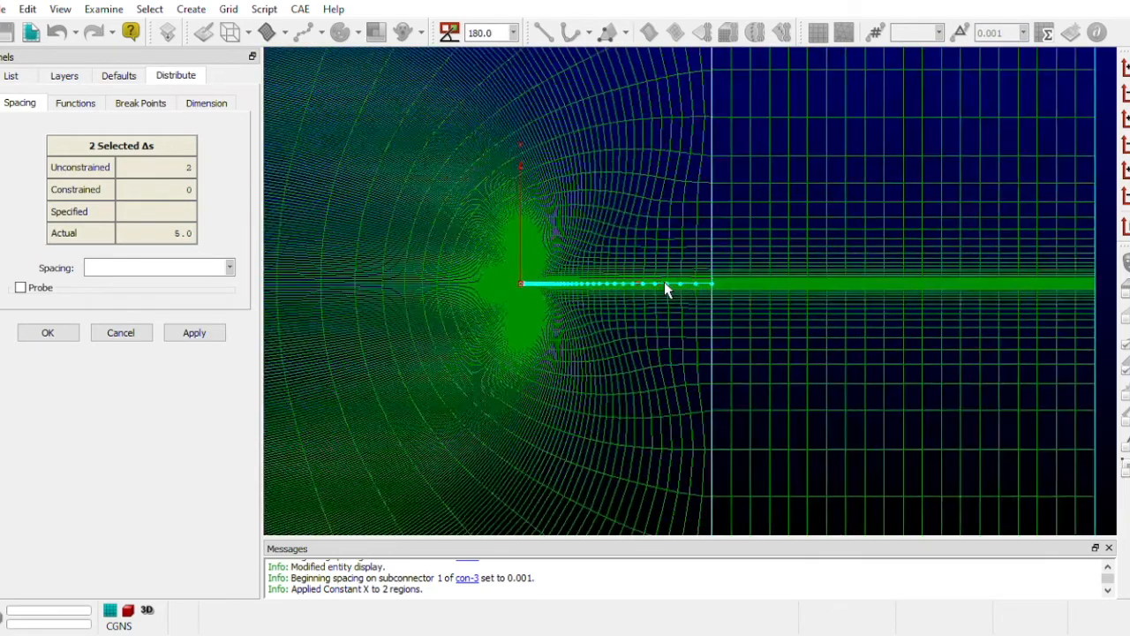
{"action": "scroll", "coordinate": [821, 304], "scroll_direction": "up", "scroll_amount": 5}
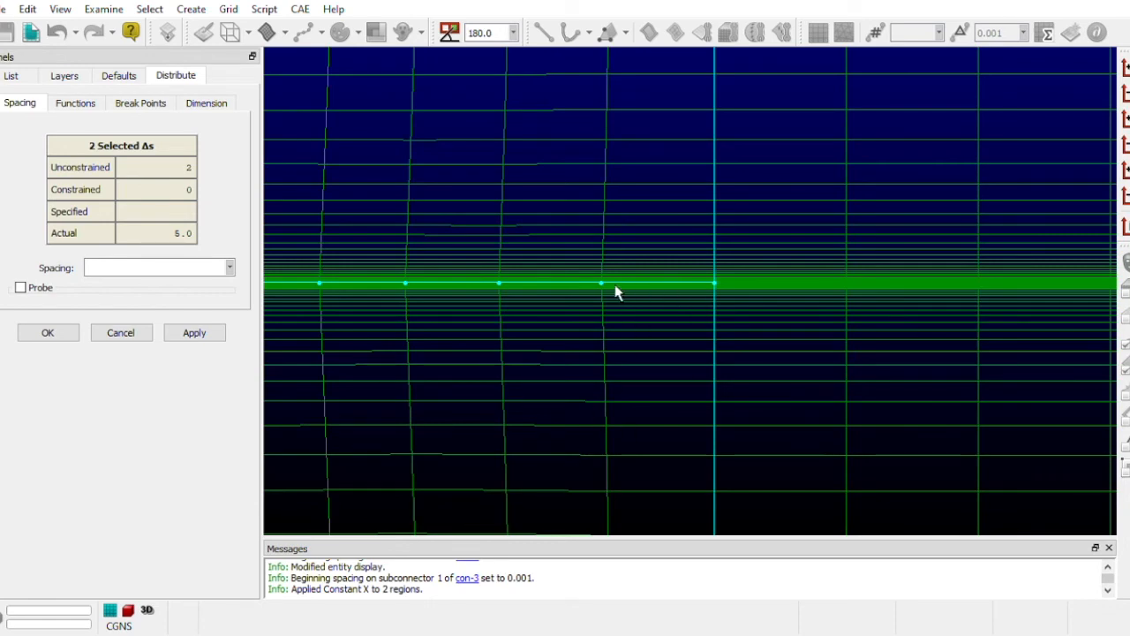
{"action": "left_click", "coordinate": [682, 328]}
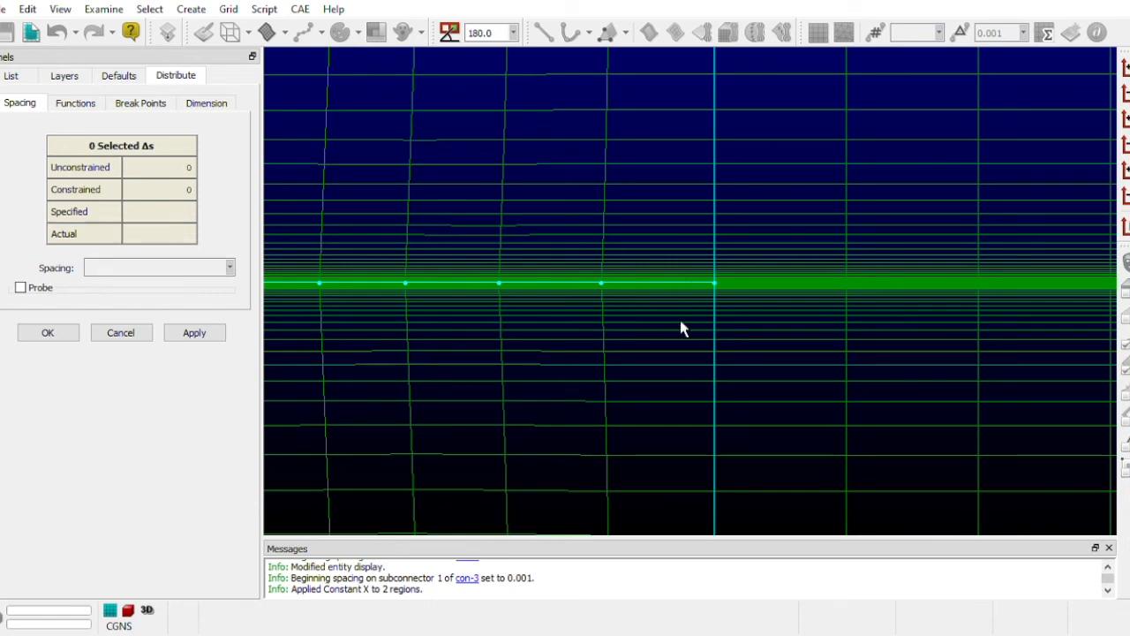
{"action": "scroll", "coordinate": [860, 212], "scroll_direction": "down", "scroll_amount": 8}
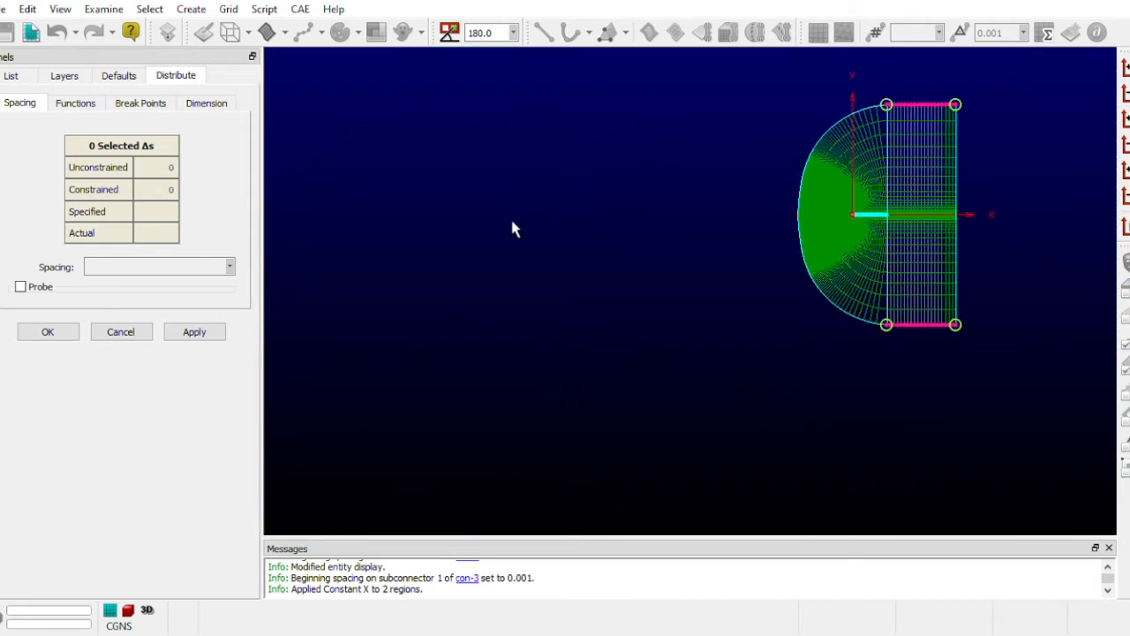
- Try a spacing of 3.0 at the upstream ends of the downstream domain's upper and lower connectors
{"action": "scroll", "coordinate": [945, 159], "scroll_direction": "up", "scroll_amount": 5}
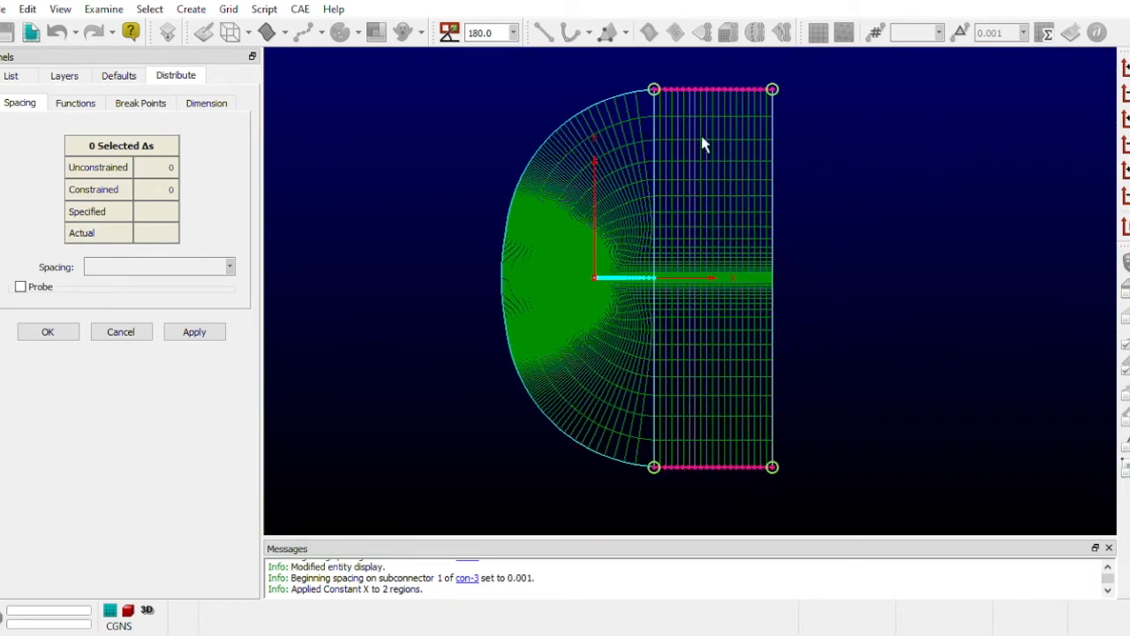
{"action": "left_click", "coordinate": [673, 91]}
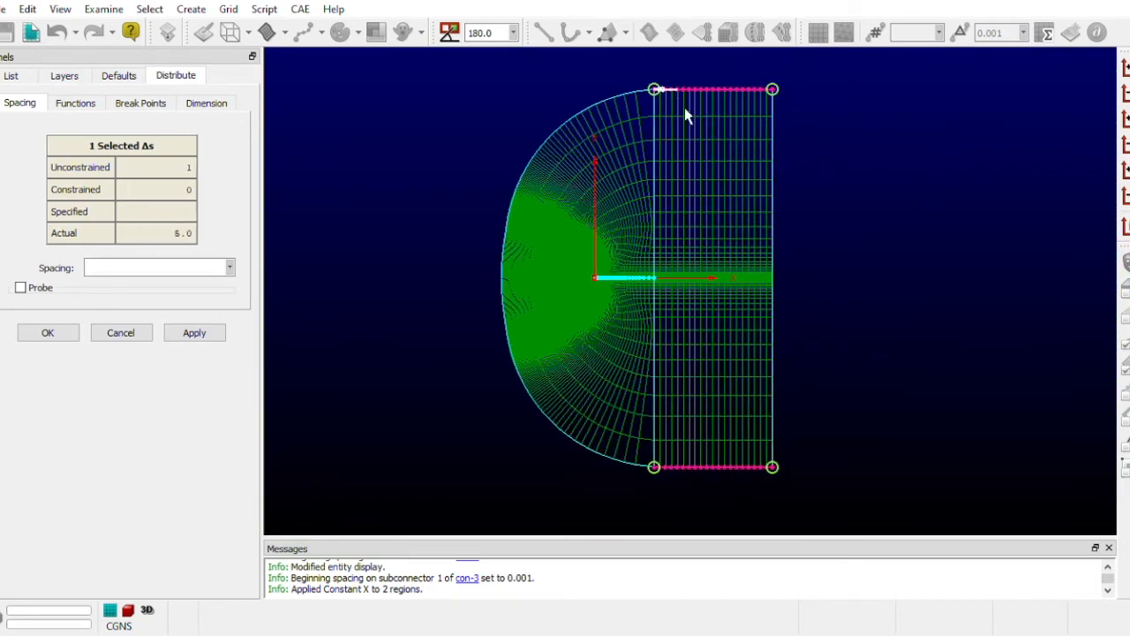
{"action": "left_click", "coordinate": [664, 472]}
{"action": "left_click", "coordinate": [679, 472]}
{"action": "left_click", "coordinate": [203, 334]}
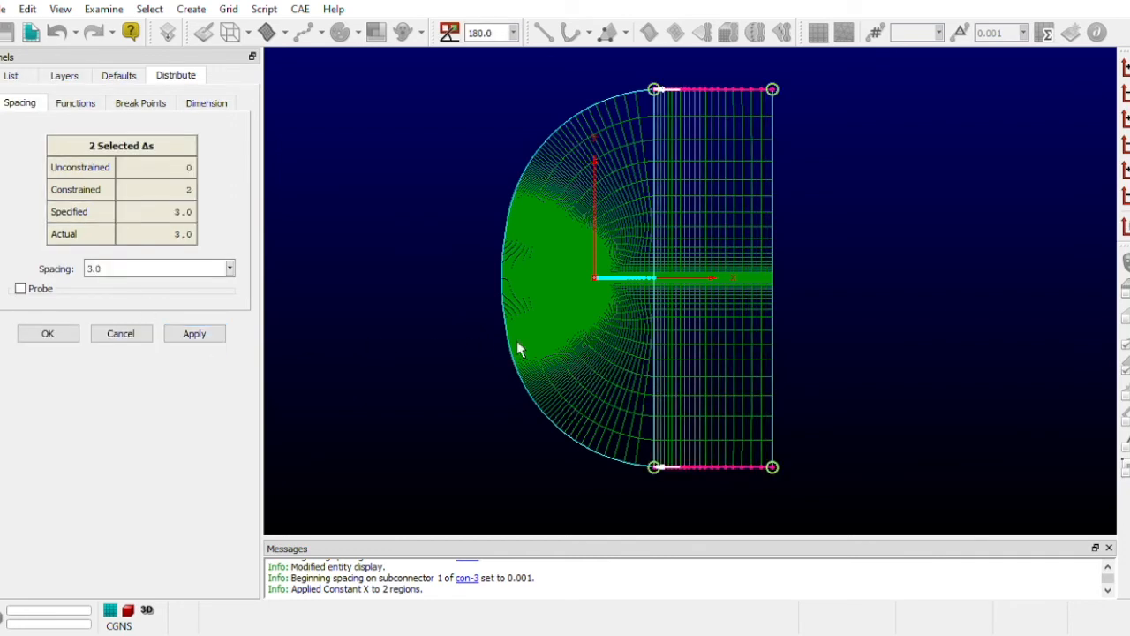
{"action": "left_click", "coordinate": [51, 334]}
- Check the grid spacing across the interface at the wake end and undo the last distribution
{"action": "scroll", "coordinate": [651, 326], "scroll_direction": "up", "scroll_amount": 5}
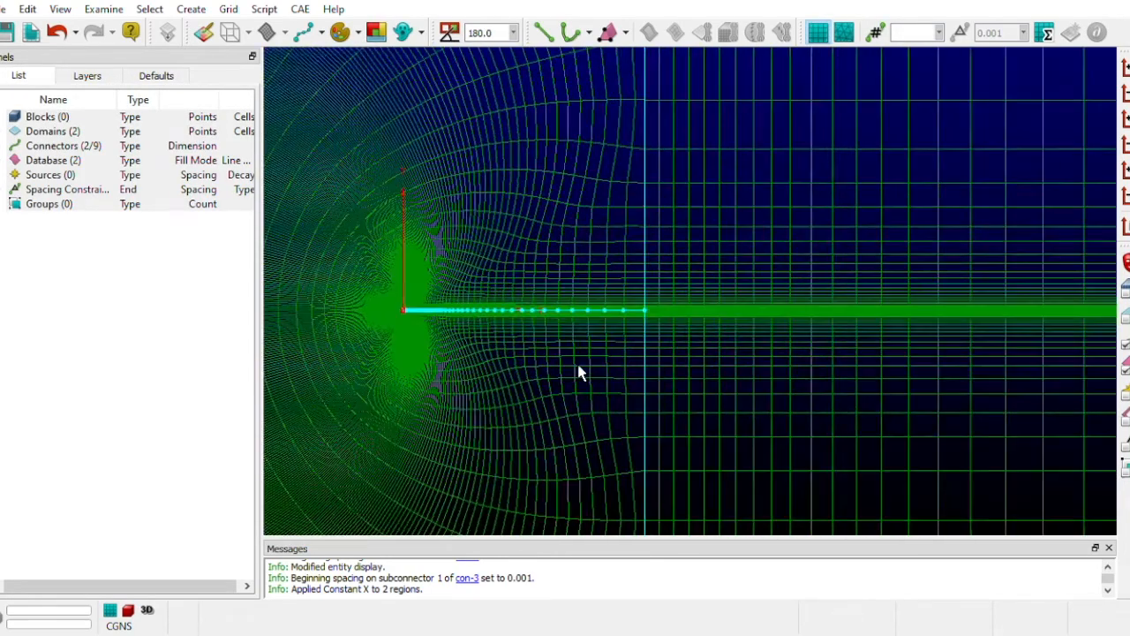
{"action": "scroll", "coordinate": [666, 351], "scroll_direction": "up", "scroll_amount": 8}
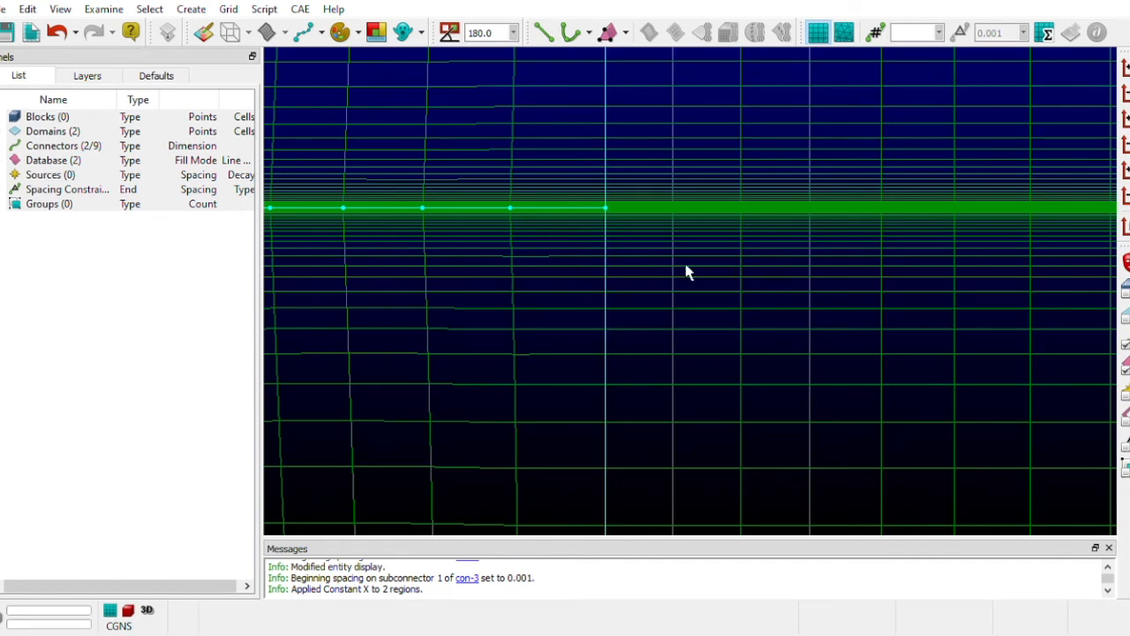
{"action": "scroll", "coordinate": [651, 277], "scroll_direction": "up", "scroll_amount": 2}
{"action": "scroll", "coordinate": [595, 272], "scroll_direction": "down", "scroll_amount": 3}
{"action": "scroll", "coordinate": [595, 272], "scroll_direction": "down", "scroll_amount": 2}
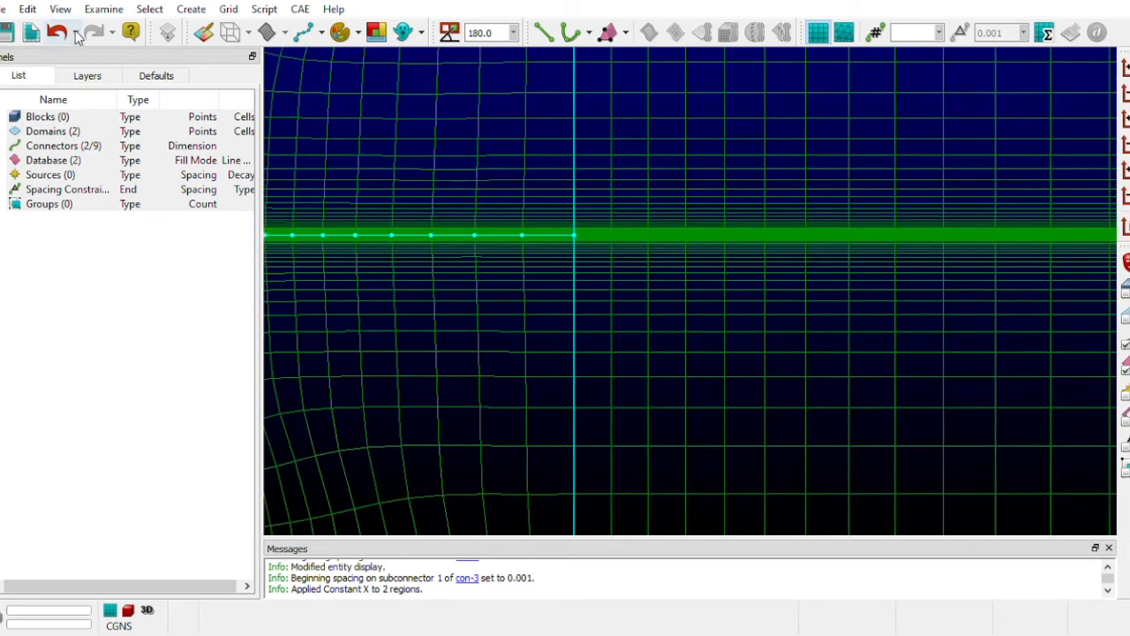
{"action": "left_click", "coordinate": [56, 31]}
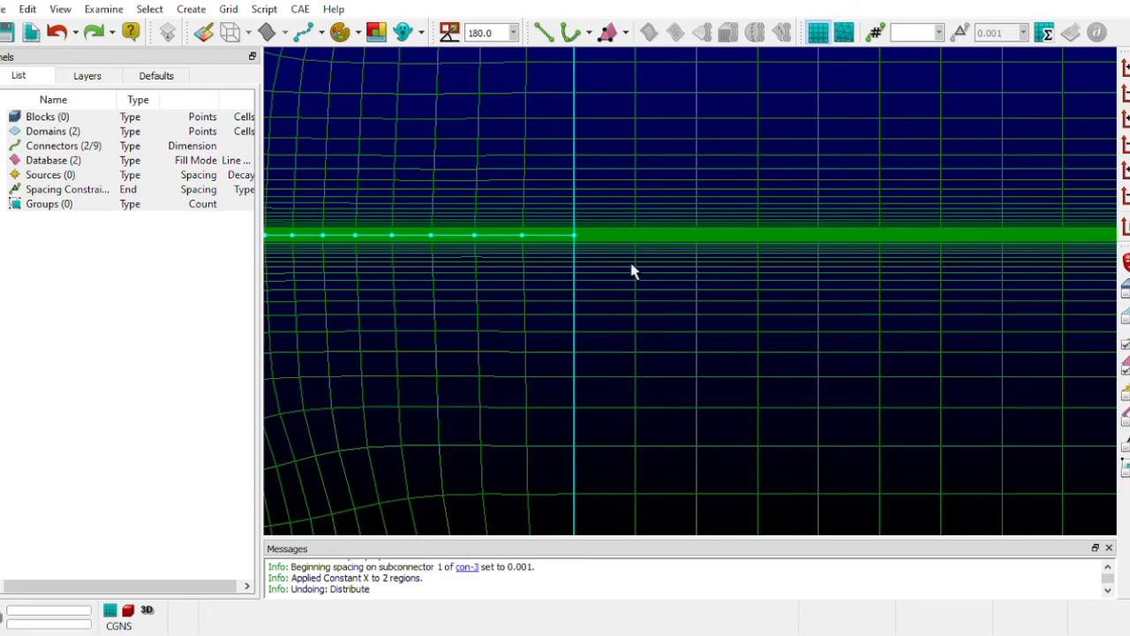
- Examine the wake connector's end spacing against the downstream domain's cells, and the overall mesh shape
{"action": "scroll", "coordinate": [644, 271], "scroll_direction": "up", "scroll_amount": 3}
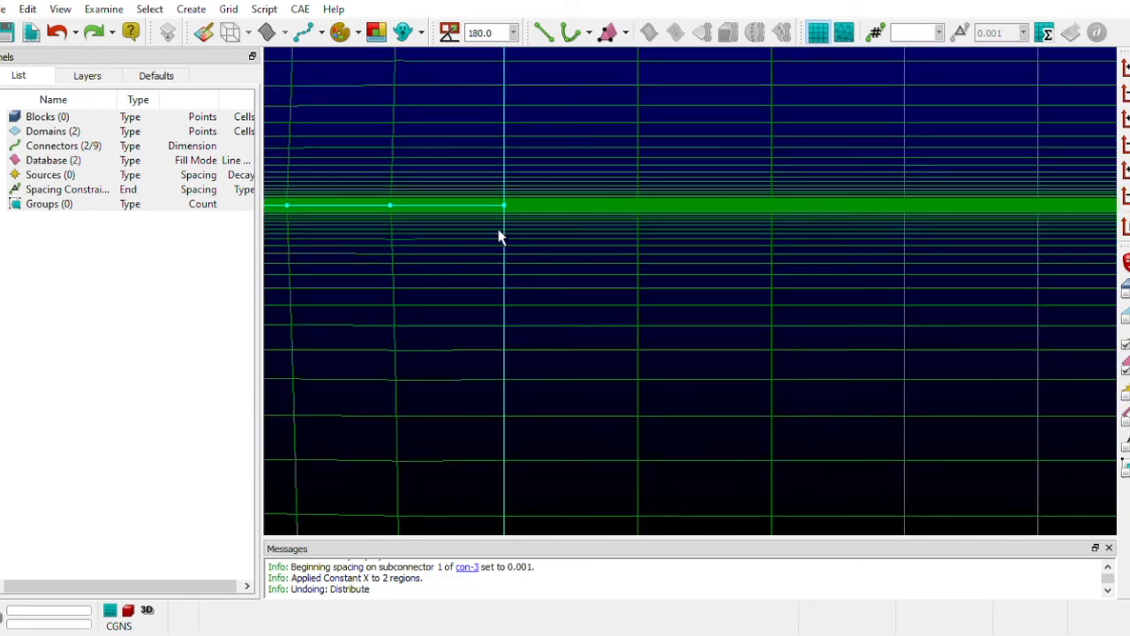
{"action": "left_click", "coordinate": [404, 221]}
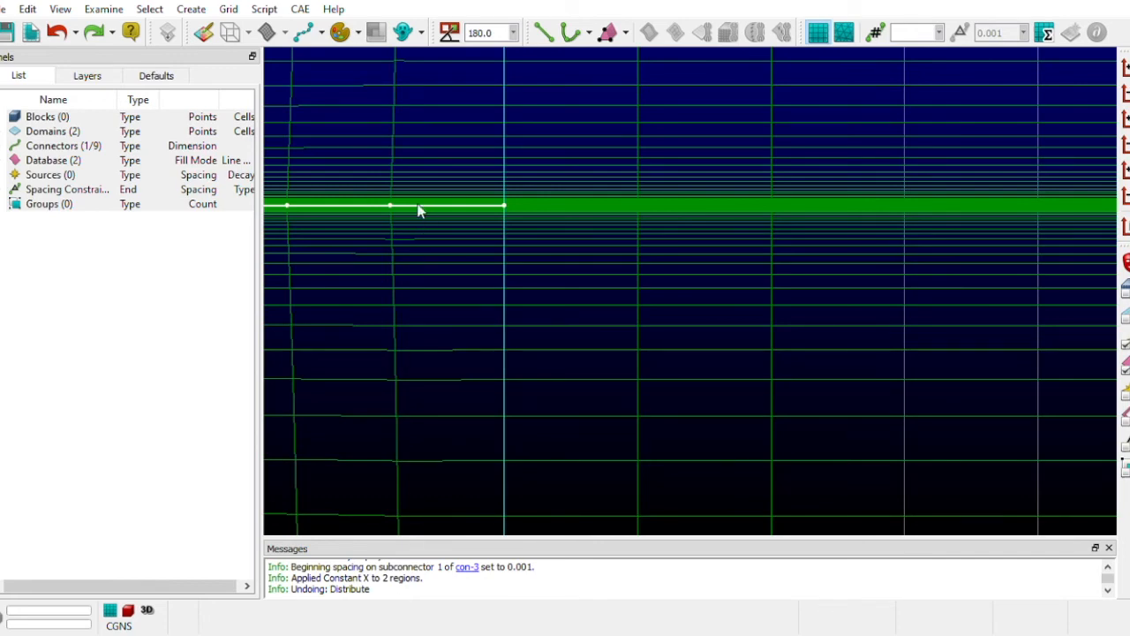
{"action": "left_click", "coordinate": [388, 327]}
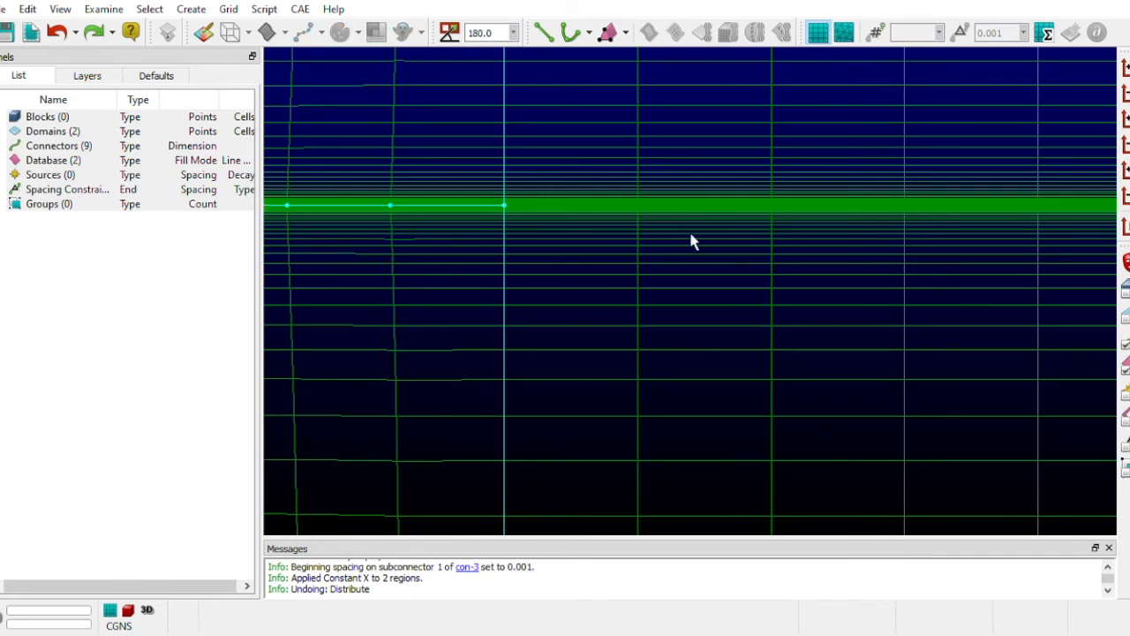
{"action": "scroll", "coordinate": [703, 217], "scroll_direction": "down", "scroll_amount": 10}
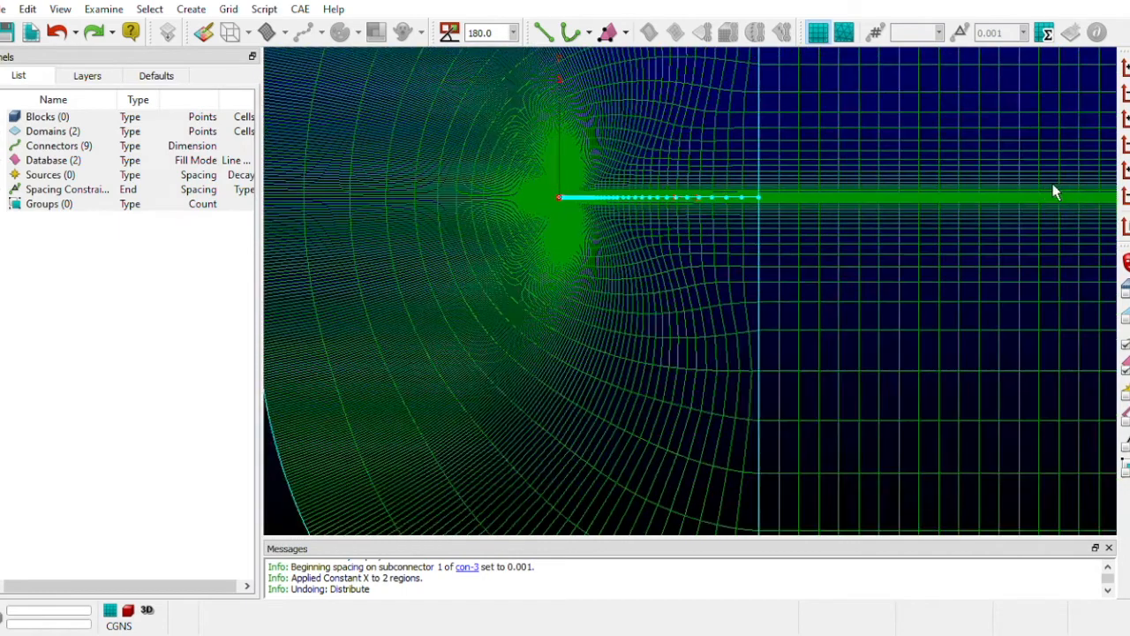
{"action": "scroll", "coordinate": [1021, 188], "scroll_direction": "down", "scroll_amount": 8}
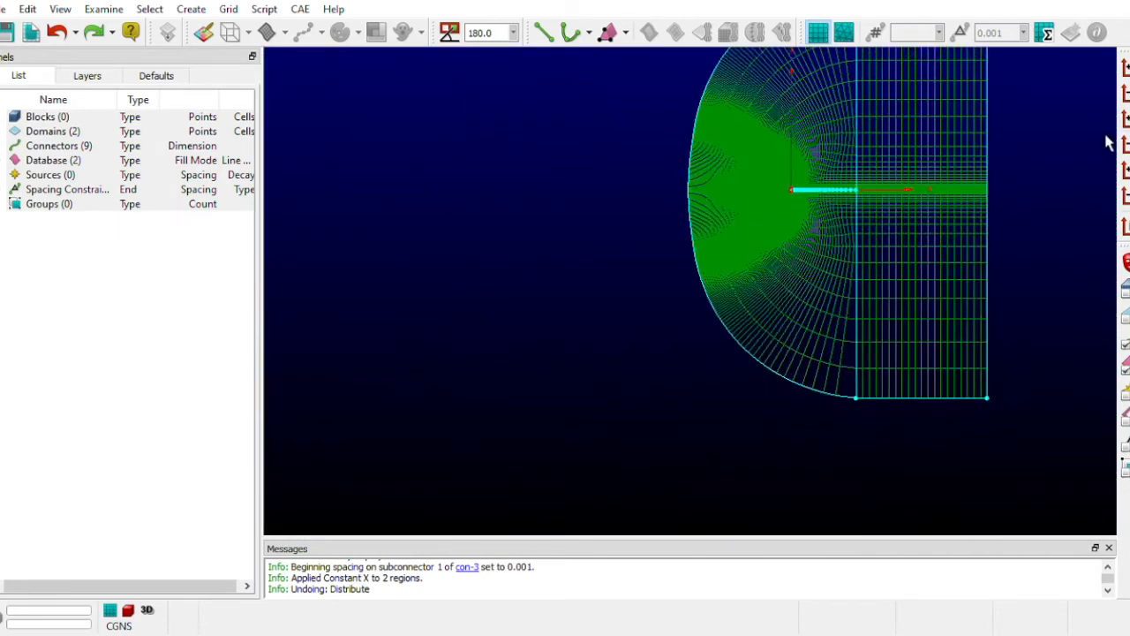
{"action": "scroll", "coordinate": [1039, 150], "scroll_direction": "down", "scroll_amount": 2}
{"action": "scroll", "coordinate": [1039, 144], "scroll_direction": "up", "scroll_amount": 1}
{"action": "scroll", "coordinate": [616, 148], "scroll_direction": "down", "scroll_amount": 2}
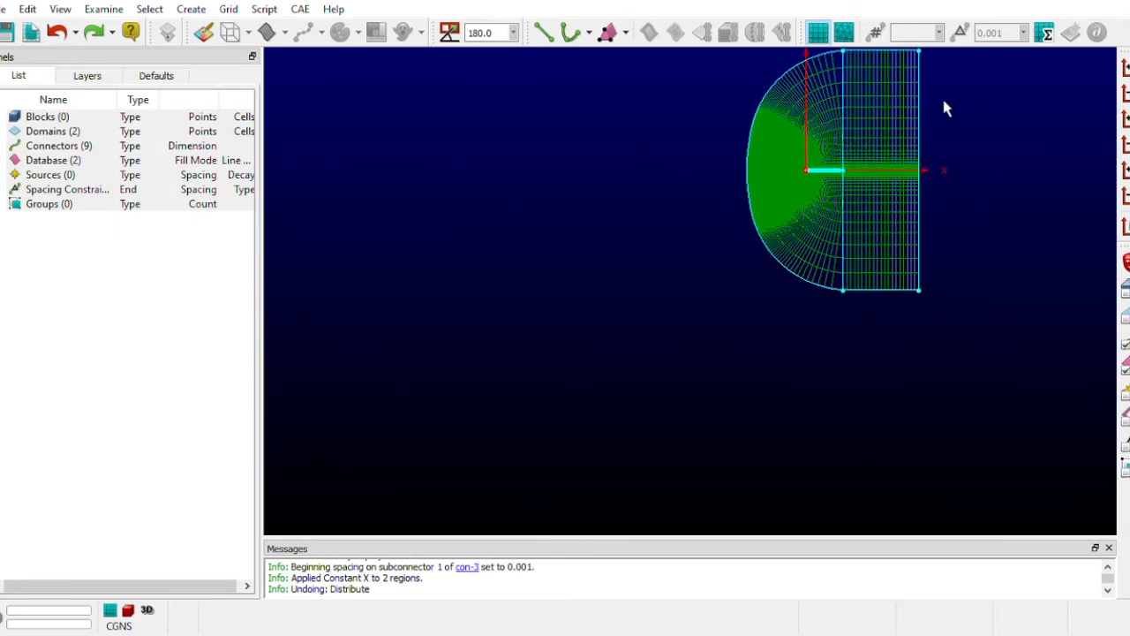
{"action": "scroll", "coordinate": [969, 179], "scroll_direction": "up", "scroll_amount": 5}
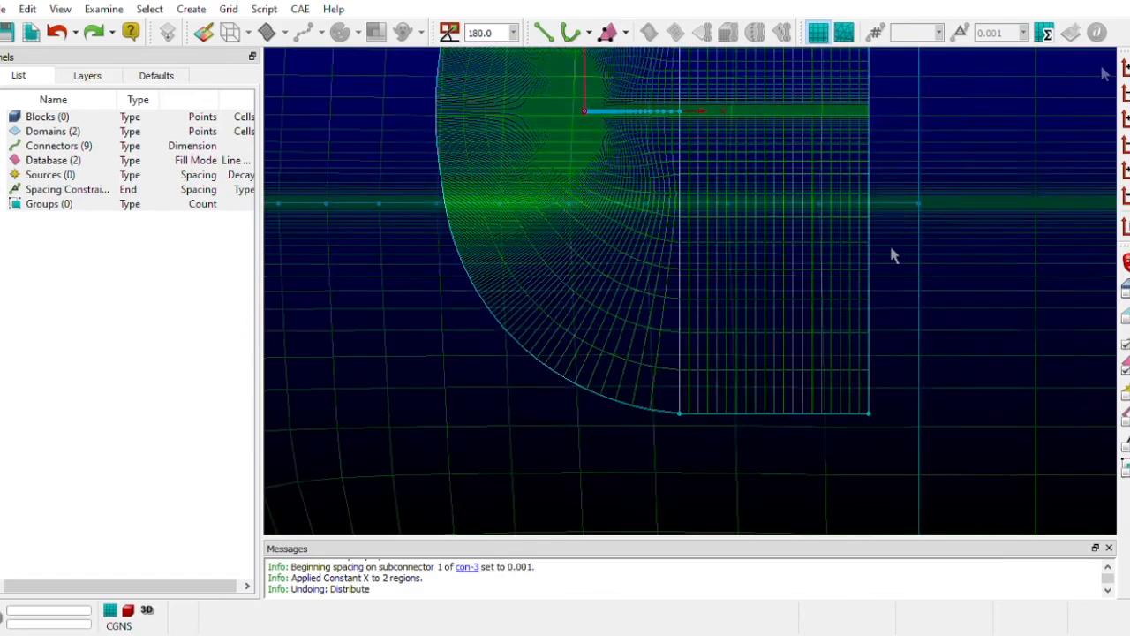
{"action": "scroll", "coordinate": [906, 249], "scroll_direction": "up", "scroll_amount": 3}
{"action": "scroll", "coordinate": [963, 254], "scroll_direction": "down", "scroll_amount": 3}
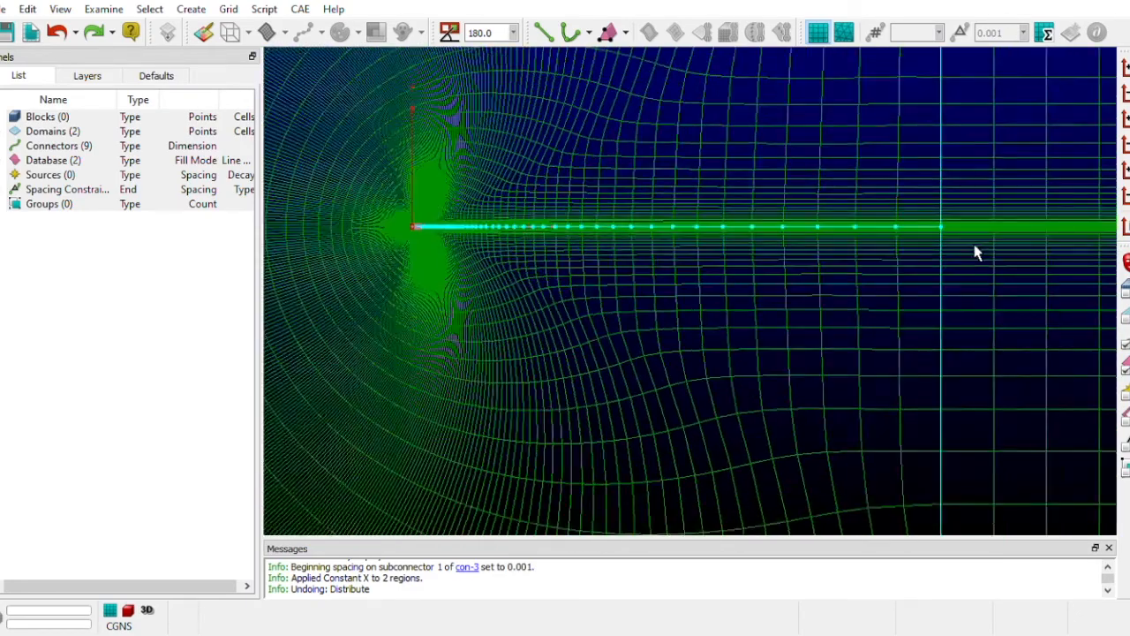
{"action": "scroll", "coordinate": [978, 251], "scroll_direction": "down", "scroll_amount": 4}
{"action": "scroll", "coordinate": [574, 221], "scroll_direction": "down", "scroll_amount": 2}
{"action": "scroll", "coordinate": [559, 215], "scroll_direction": "up", "scroll_amount": 1}
{"action": "scroll", "coordinate": [1051, 131], "scroll_direction": "down", "scroll_amount": 4}
{"action": "scroll", "coordinate": [1073, 116], "scroll_direction": "up", "scroll_amount": 1}
{"action": "scroll", "coordinate": [611, 152], "scroll_direction": "down", "scroll_amount": 2}
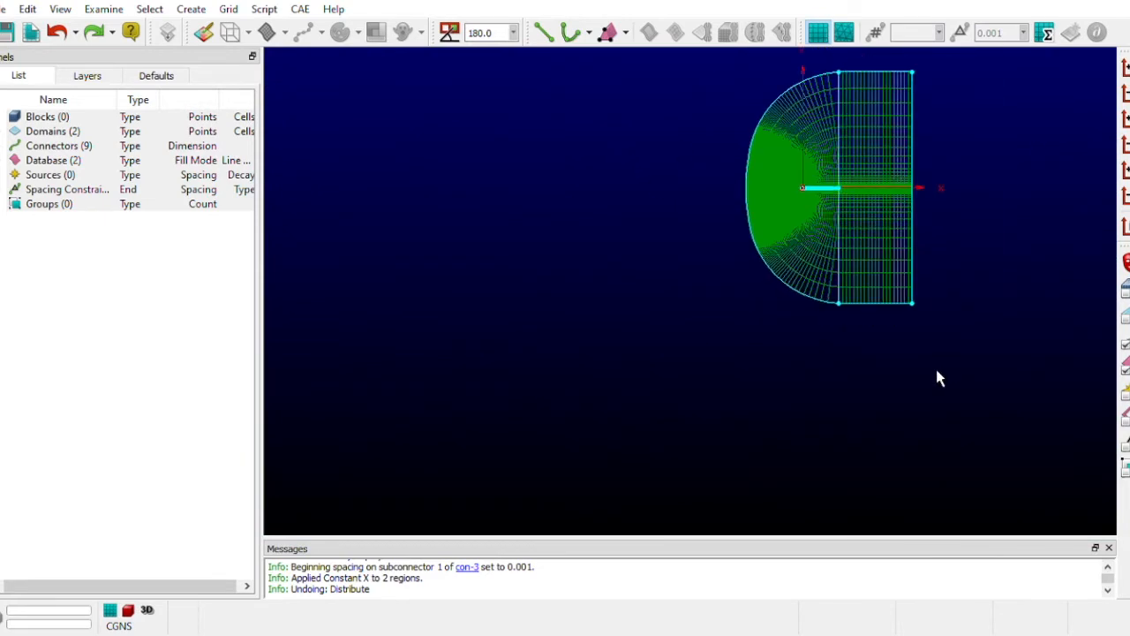
{"action": "scroll", "coordinate": [939, 378], "scroll_direction": "down", "scroll_amount": 1}
{"action": "left_click", "coordinate": [883, 95]}
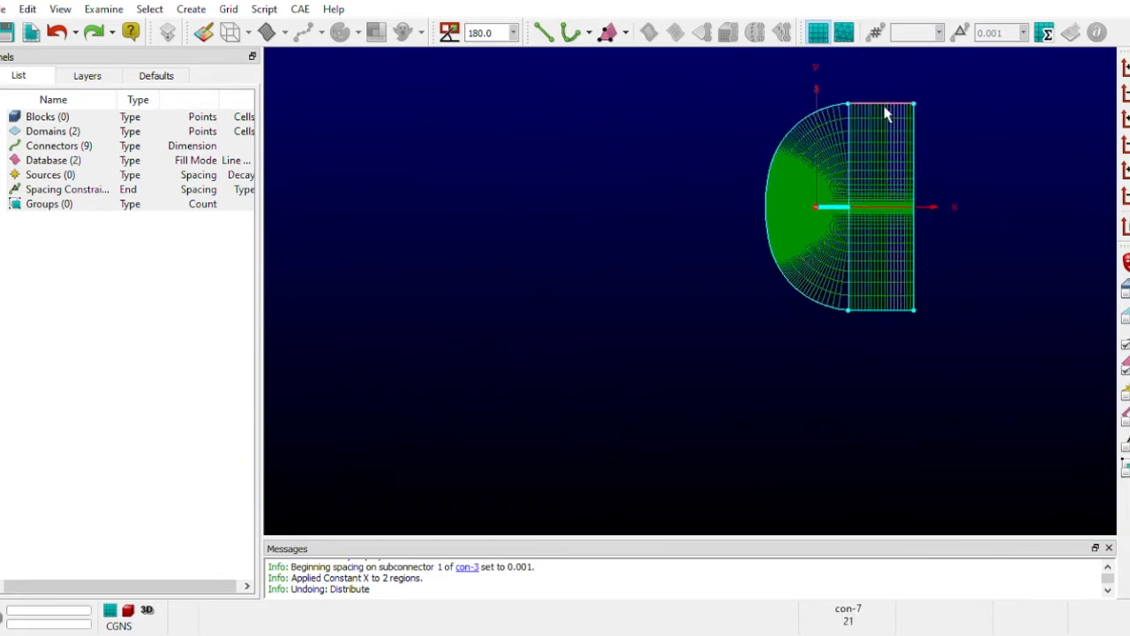
{"action": "left_click", "coordinate": [880, 310]}
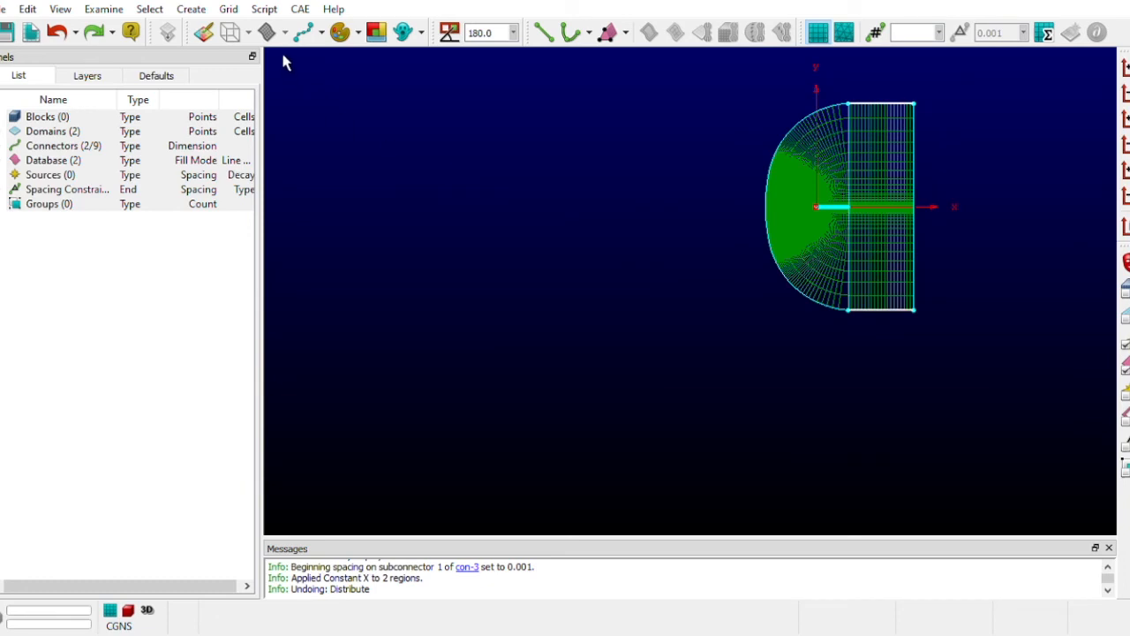
{"action": "left_click", "coordinate": [249, 55]}
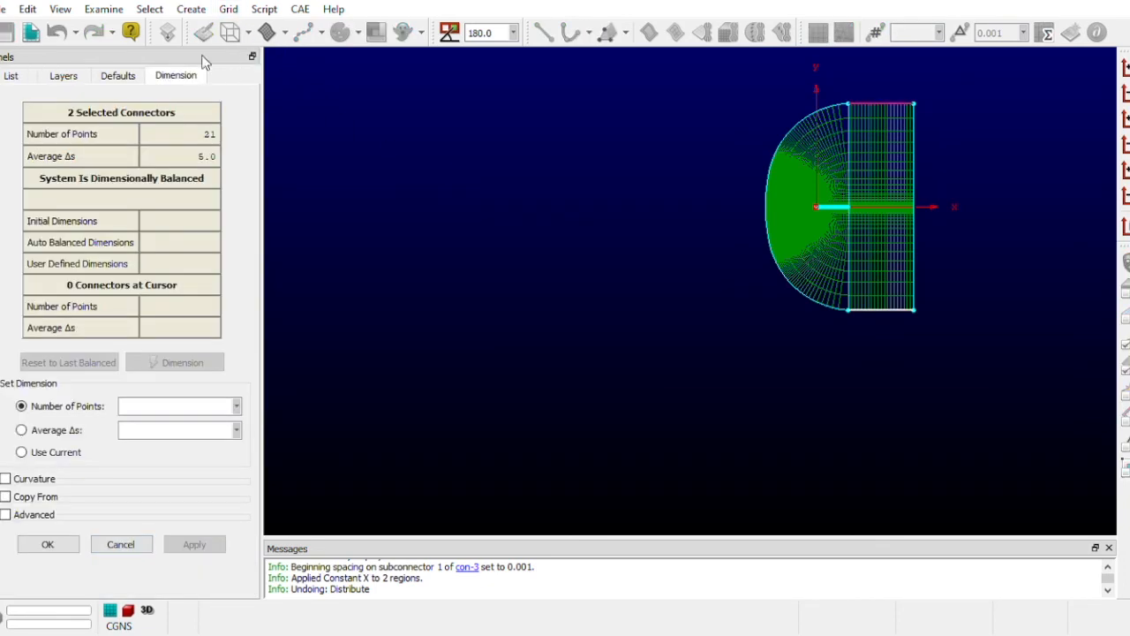
{"action": "left_click", "coordinate": [231, 8]}
{"action": "left_click", "coordinate": [284, 53]}
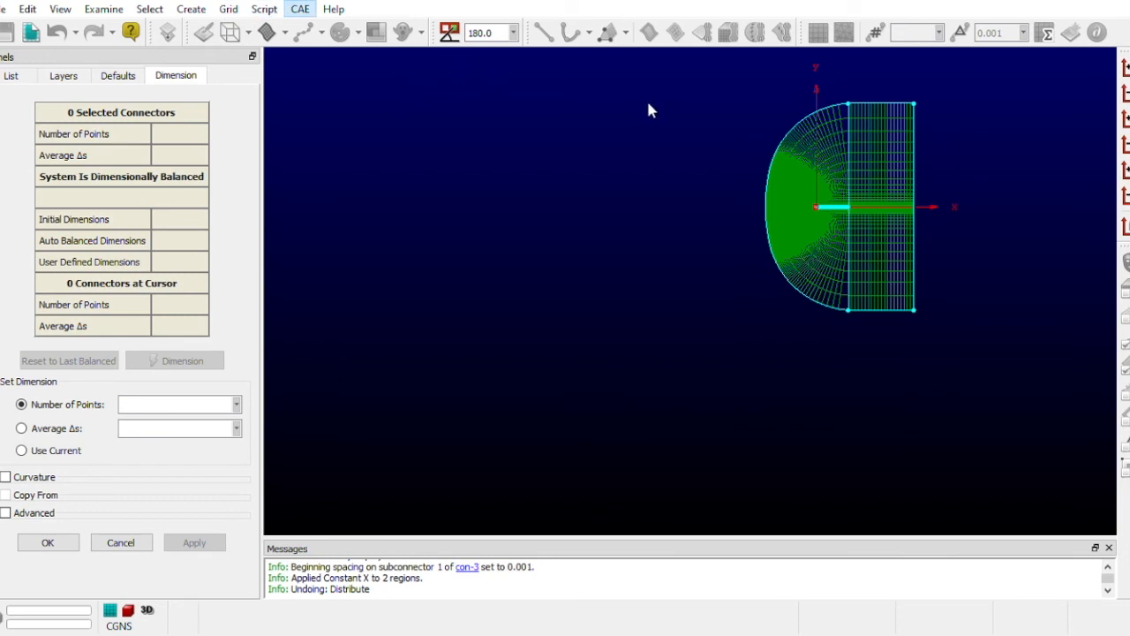
{"action": "left_click", "coordinate": [892, 105]}
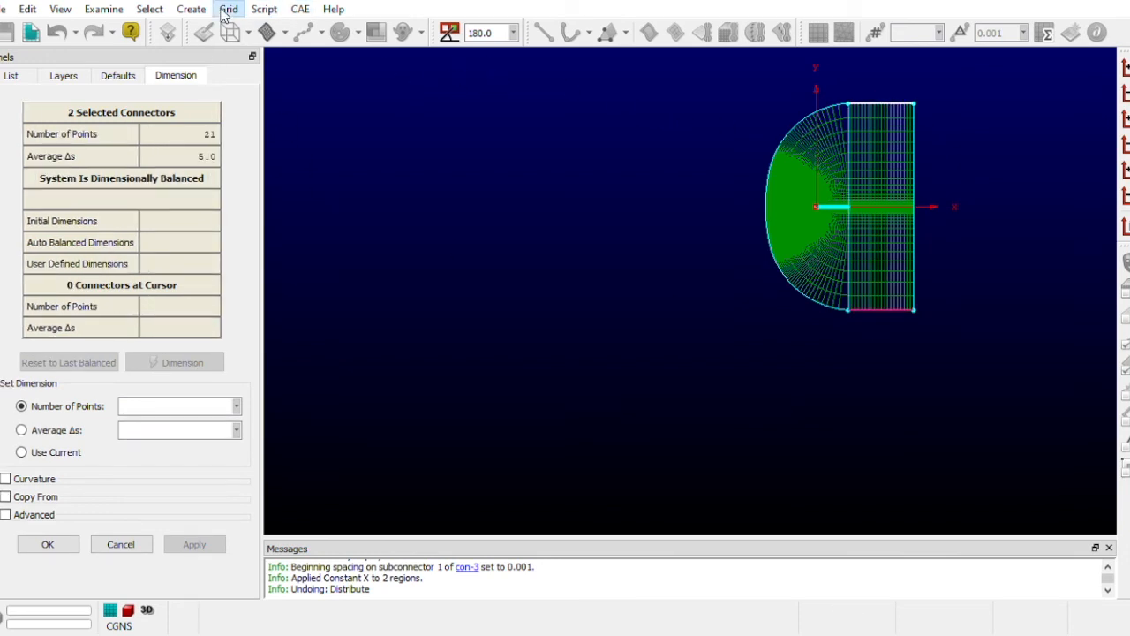
{"action": "left_click", "coordinate": [325, 137]}
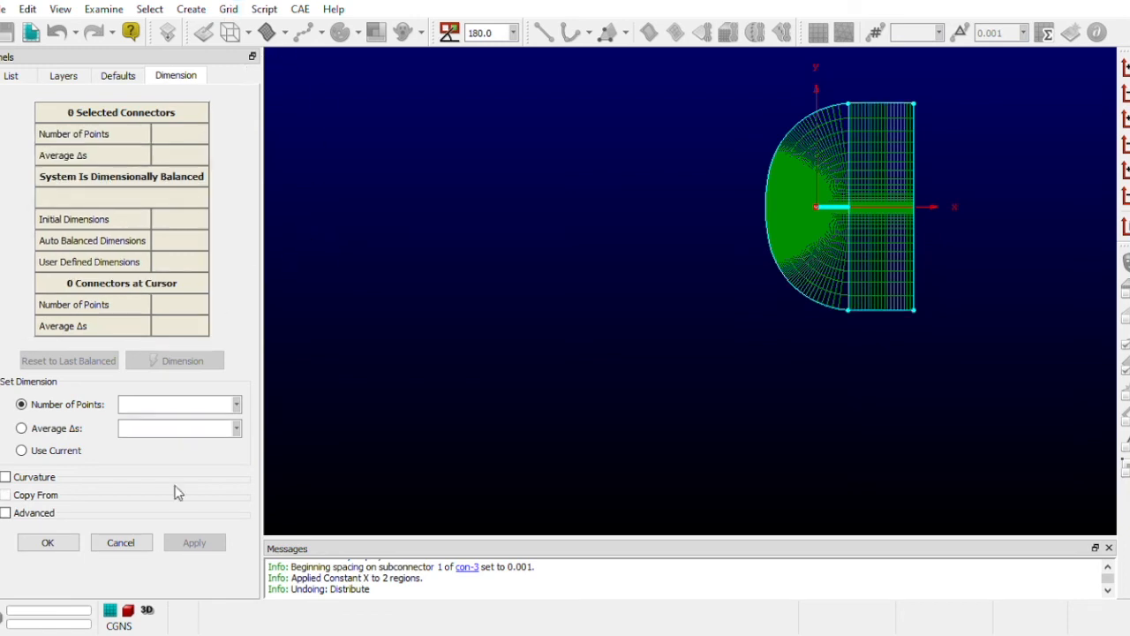
{"action": "left_click", "coordinate": [121, 543]}
- Set the spacing at both ends of the downstream domain's upper and lower connectors to 4.0 using Distribute
{"action": "left_click", "coordinate": [887, 315]}
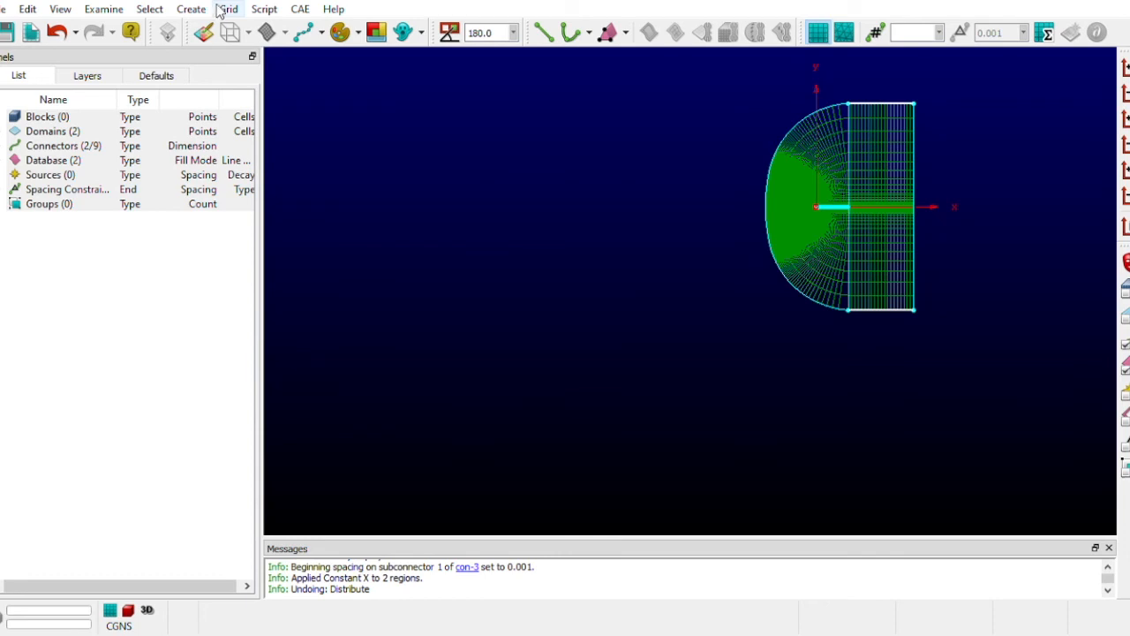
{"action": "left_click", "coordinate": [267, 61]}
{"action": "left_click", "coordinate": [204, 104]}
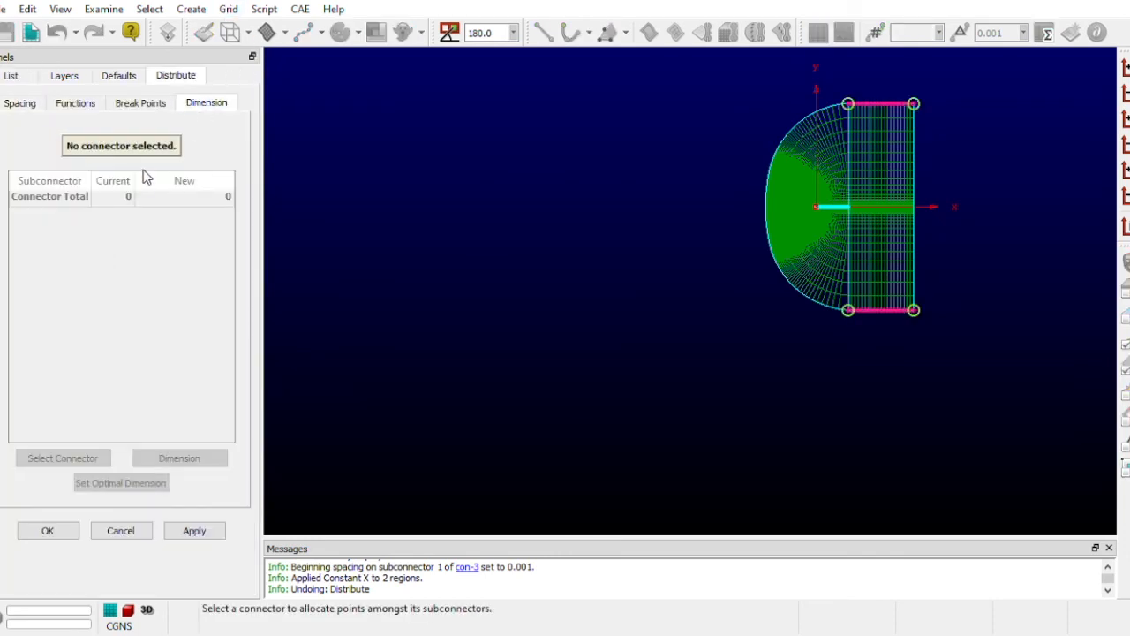
{"action": "left_click", "coordinate": [76, 104]}
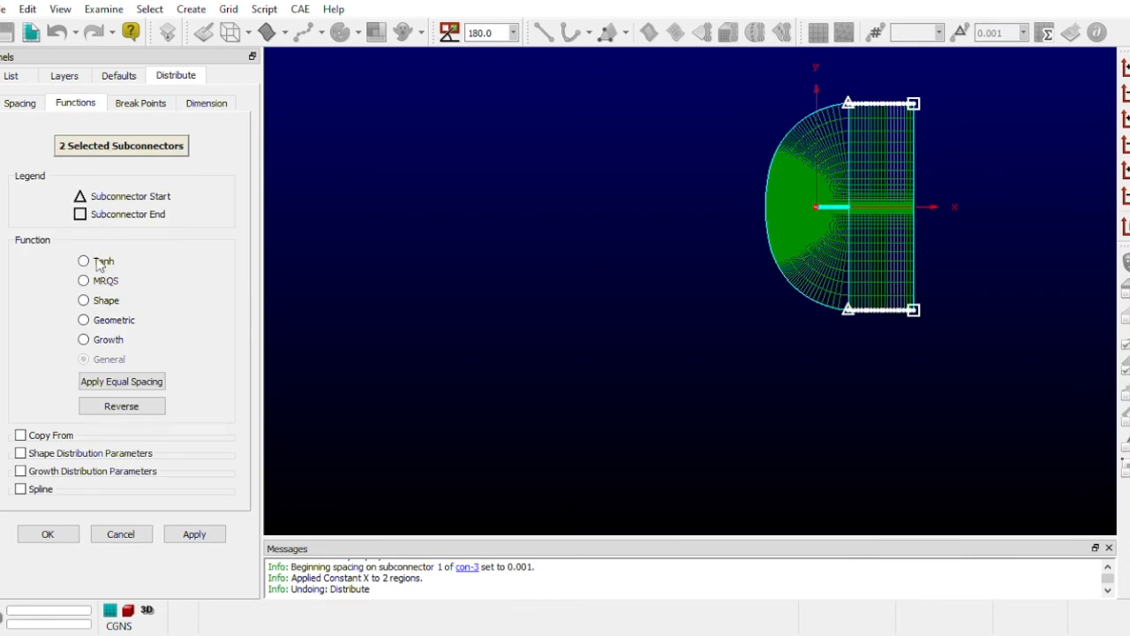
{"action": "left_click", "coordinate": [16, 105]}
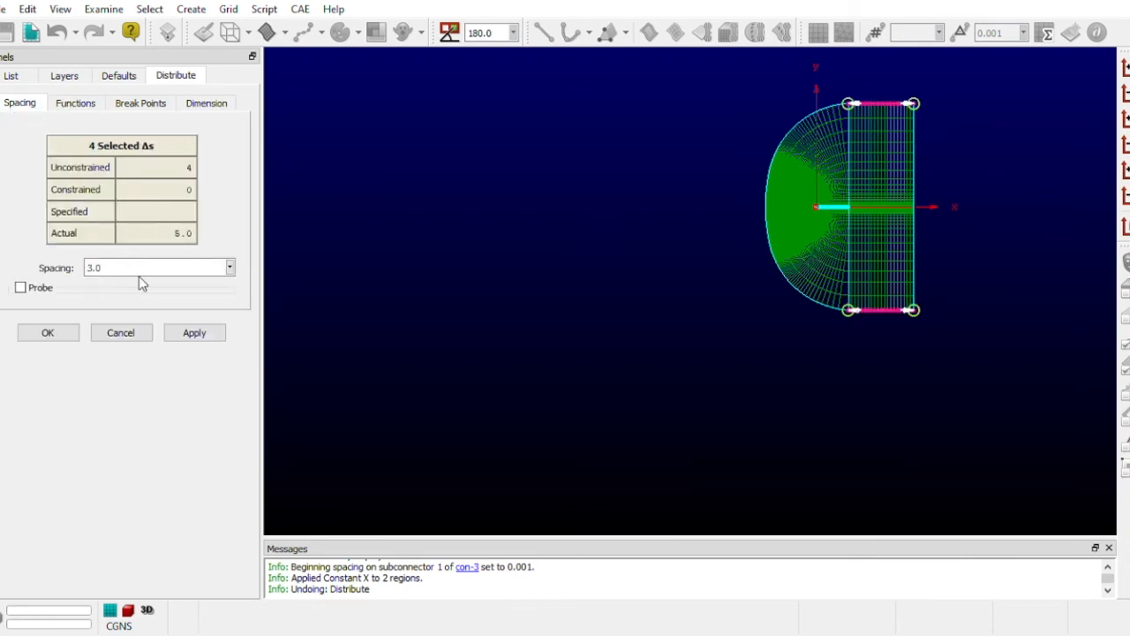
{"action": "left_click", "coordinate": [193, 338]}
- Examine the grid spacing at the wake end across the interface between the C-mesh and the downstream domain
{"action": "scroll", "coordinate": [913, 221], "scroll_direction": "up", "scroll_amount": 6}
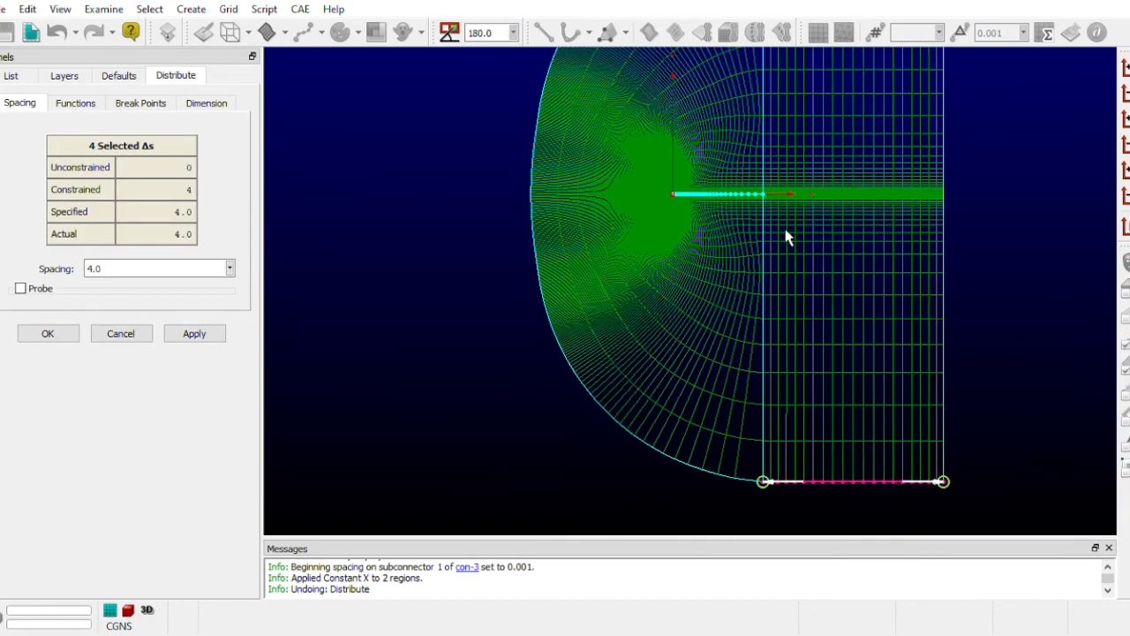
{"action": "scroll", "coordinate": [874, 169], "scroll_direction": "up", "scroll_amount": 5}
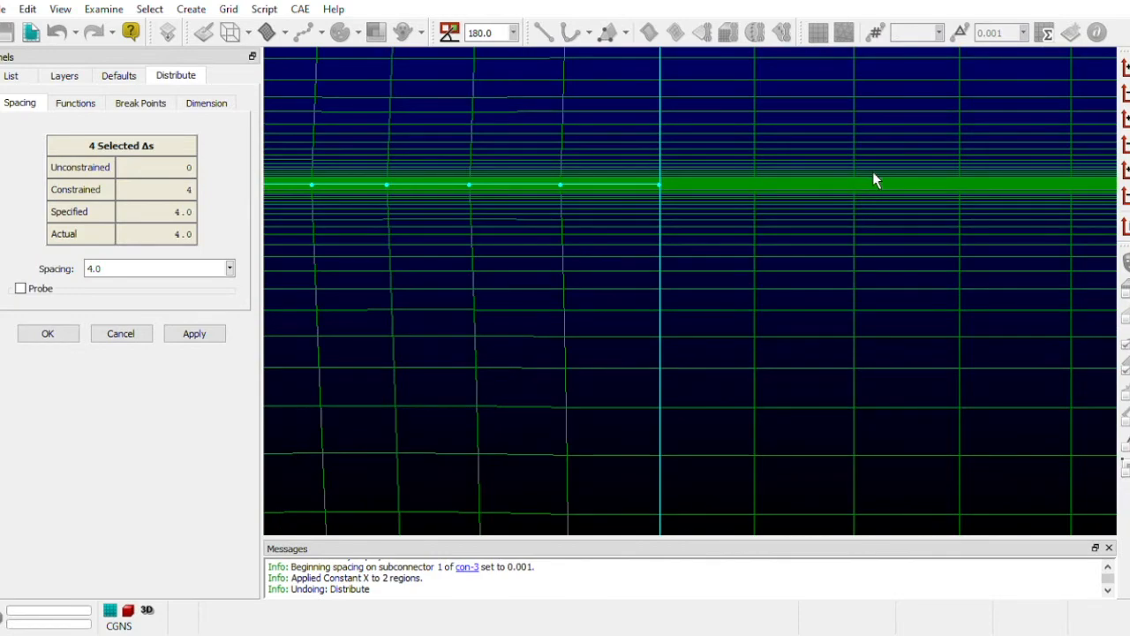
{"action": "scroll", "coordinate": [602, 177], "scroll_direction": "up", "scroll_amount": 4}
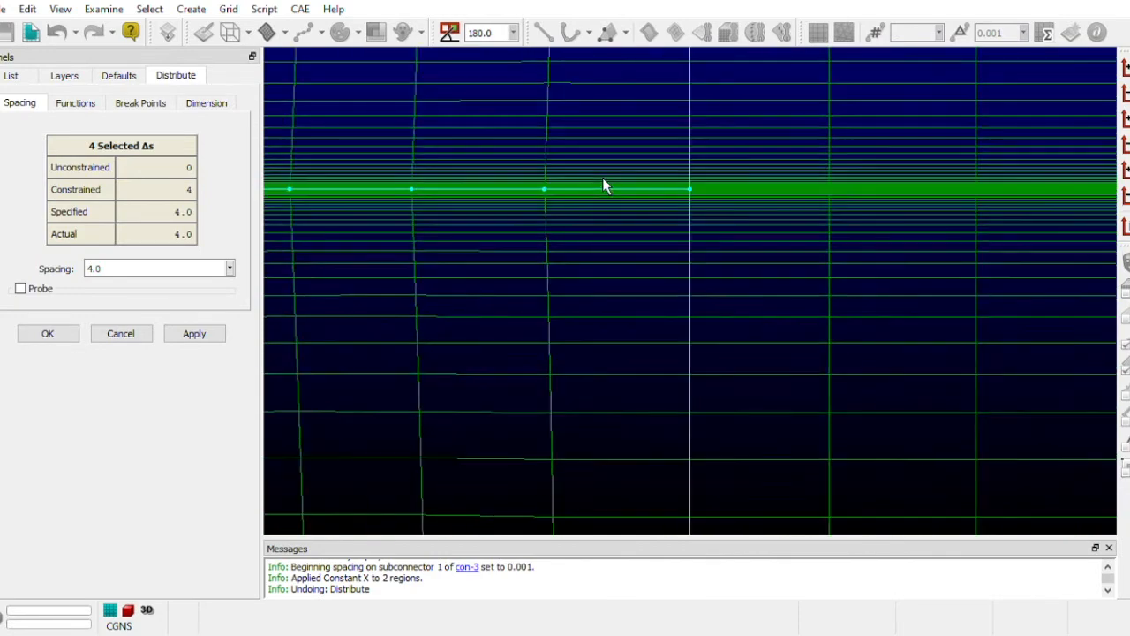
{"action": "scroll", "coordinate": [792, 184], "scroll_direction": "down", "scroll_amount": 2}
{"action": "scroll", "coordinate": [792, 190], "scroll_direction": "down", "scroll_amount": 8}
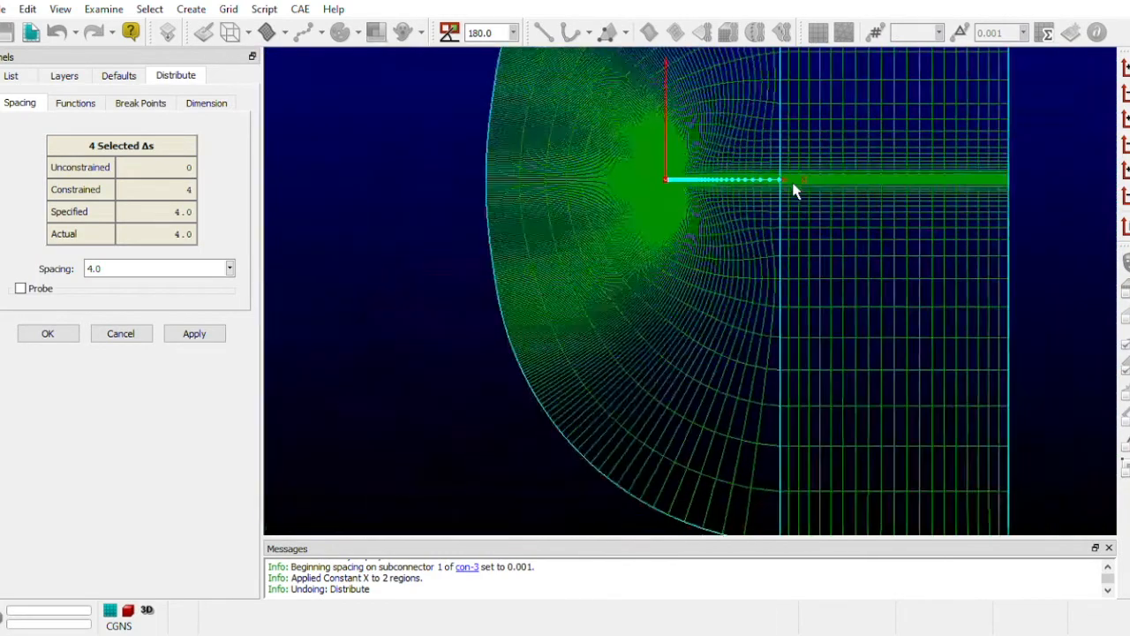
{"action": "scroll", "coordinate": [890, 202], "scroll_direction": "up", "scroll_amount": 3}
{"action": "scroll", "coordinate": [717, 92], "scroll_direction": "up", "scroll_amount": 2}
{"action": "scroll", "coordinate": [702, 62], "scroll_direction": "down", "scroll_amount": 1}
{"action": "scroll", "coordinate": [698, 72], "scroll_direction": "up", "scroll_amount": 2}
{"action": "scroll", "coordinate": [725, 482], "scroll_direction": "up", "scroll_amount": 1}
{"action": "scroll", "coordinate": [727, 423], "scroll_direction": "down", "scroll_amount": 1}
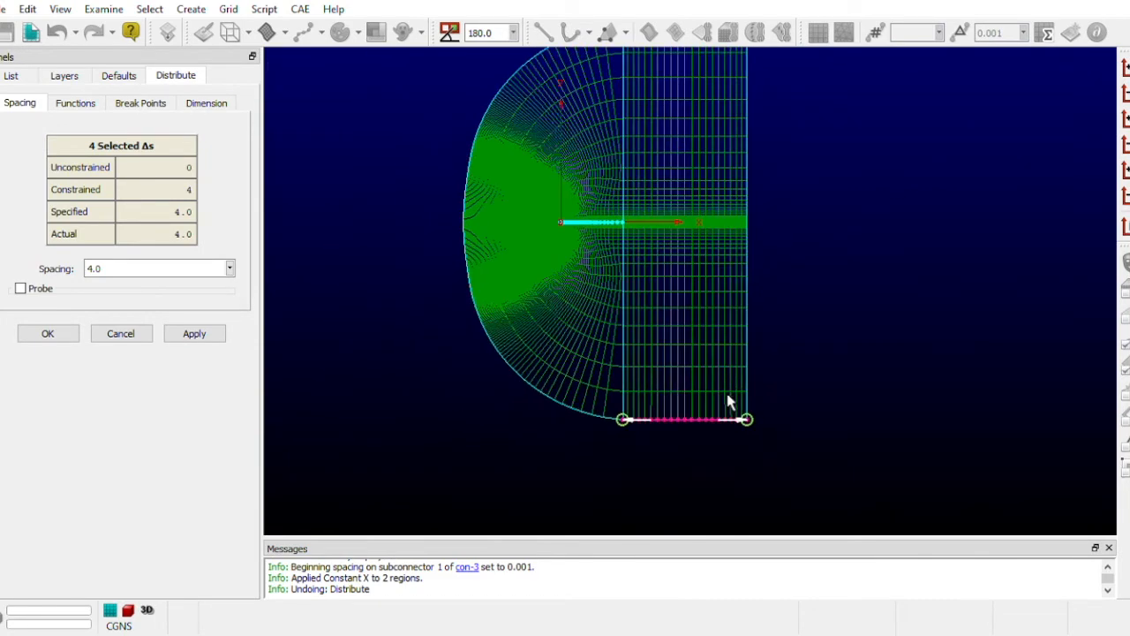
- Deselect the end spacings and accept the distribution for the upper and lower connectors
{"action": "scroll", "coordinate": [709, 97], "scroll_direction": "down", "scroll_amount": 3}
{"action": "left_click", "coordinate": [843, 165]}
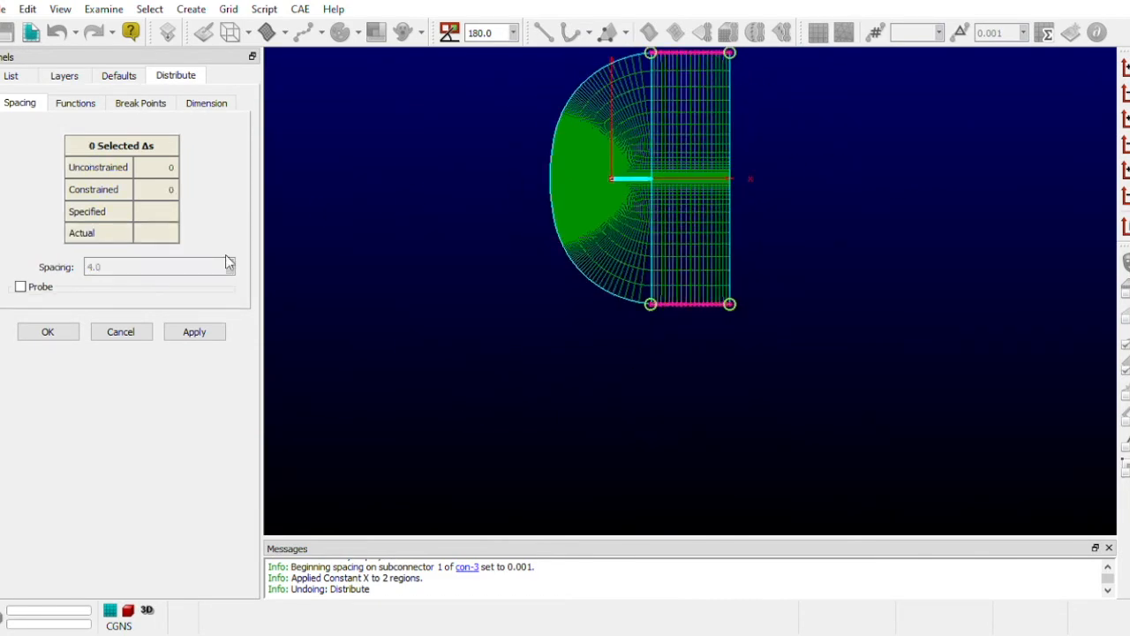
{"action": "left_click", "coordinate": [48, 331]}
- Examine the overall mesh and the cell distribution throughout the downstream domain
{"action": "scroll", "coordinate": [791, 86], "scroll_direction": "down", "scroll_amount": 1}
{"action": "scroll", "coordinate": [790, 86], "scroll_direction": "up", "scroll_amount": 3}
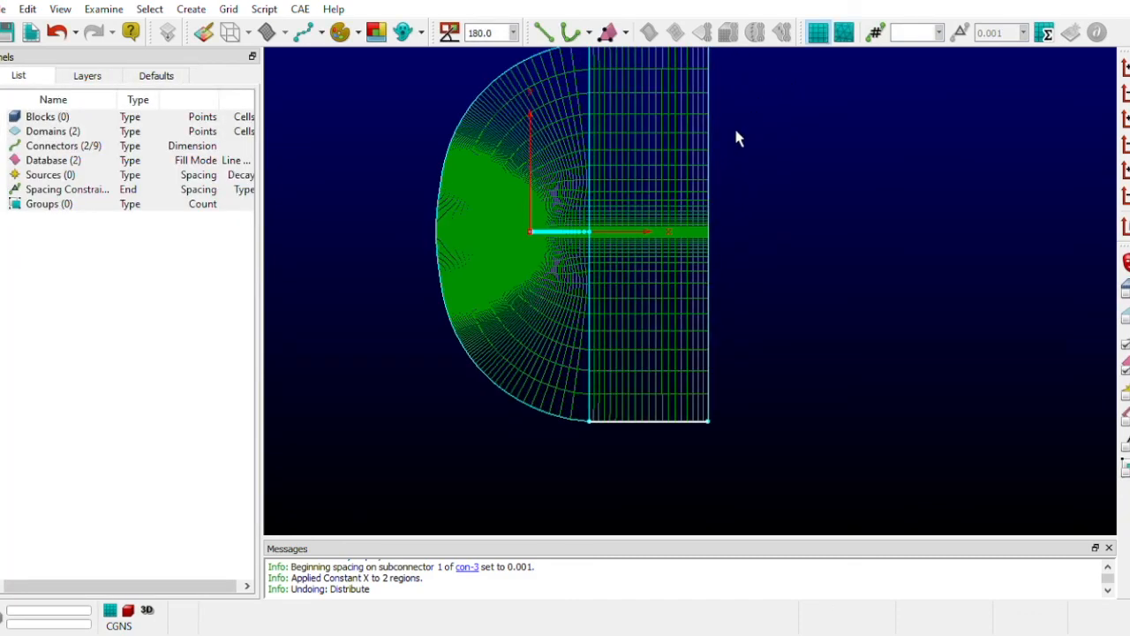
{"action": "scroll", "coordinate": [653, 488], "scroll_direction": "up", "scroll_amount": 2}
{"action": "scroll", "coordinate": [651, 491], "scroll_direction": "down", "scroll_amount": 3}
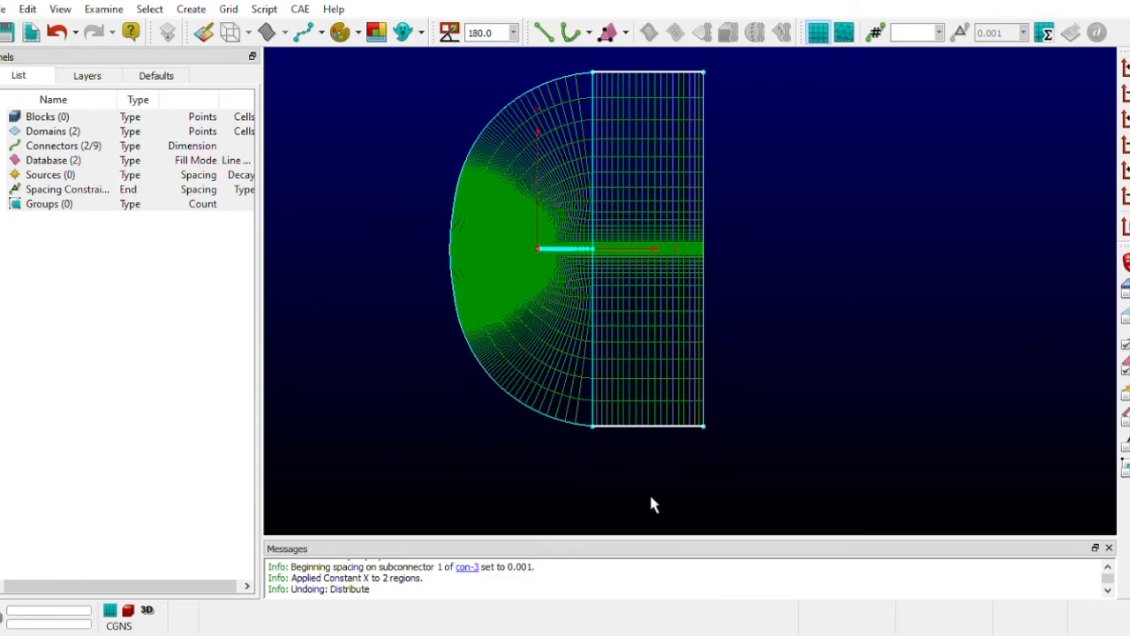
{"action": "scroll", "coordinate": [671, 171], "scroll_direction": "up", "scroll_amount": 2}
{"action": "scroll", "coordinate": [638, 411], "scroll_direction": "up", "scroll_amount": 1}
{"action": "scroll", "coordinate": [501, 314], "scroll_direction": "up", "scroll_amount": 1}
{"action": "scroll", "coordinate": [501, 314], "scroll_direction": "down", "scroll_amount": 2}
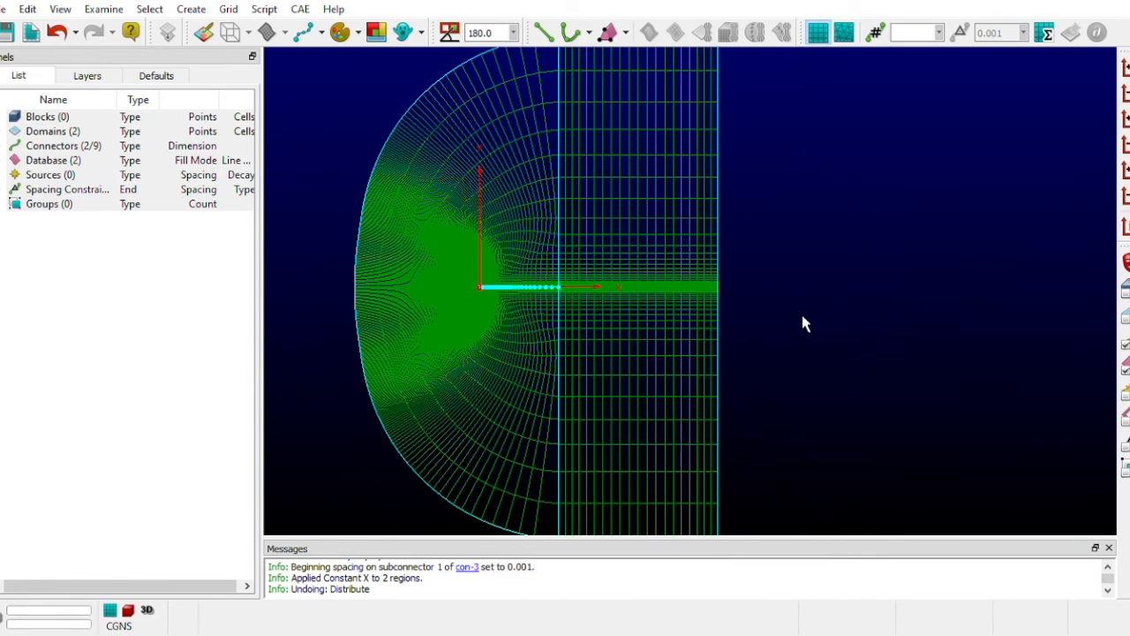
{"action": "scroll", "coordinate": [518, 295], "scroll_direction": "down", "scroll_amount": 1}
- Inspect the grid lines ahead of and around the airfoil in the C-mesh
{"action": "scroll", "coordinate": [487, 291], "scroll_direction": "up", "scroll_amount": 5}
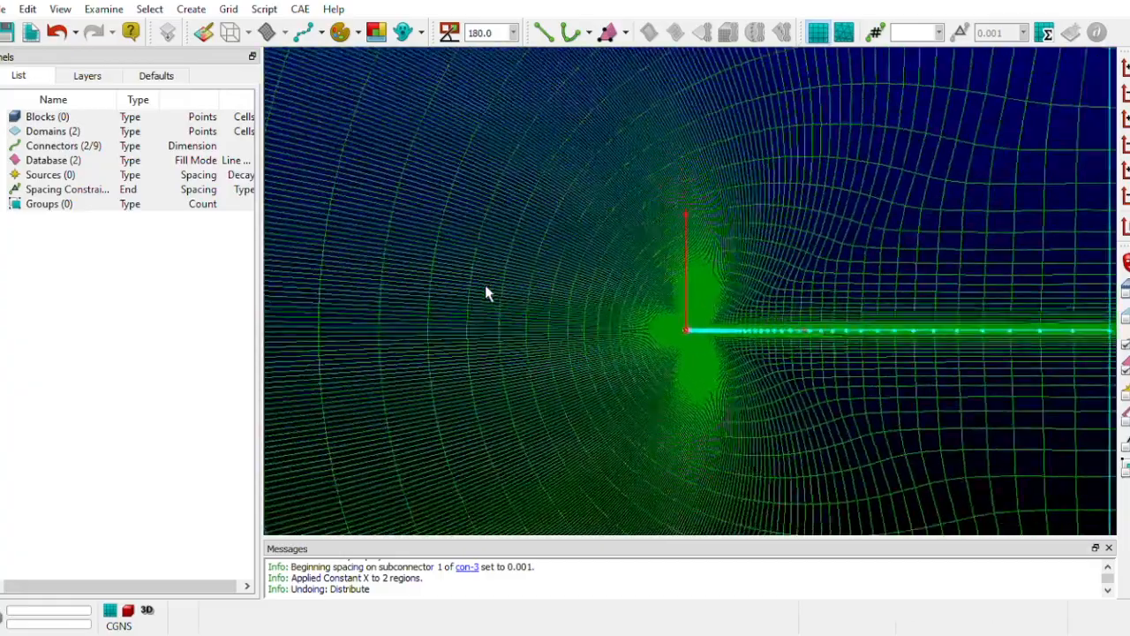
{"action": "scroll", "coordinate": [839, 390], "scroll_direction": "up", "scroll_amount": 7}
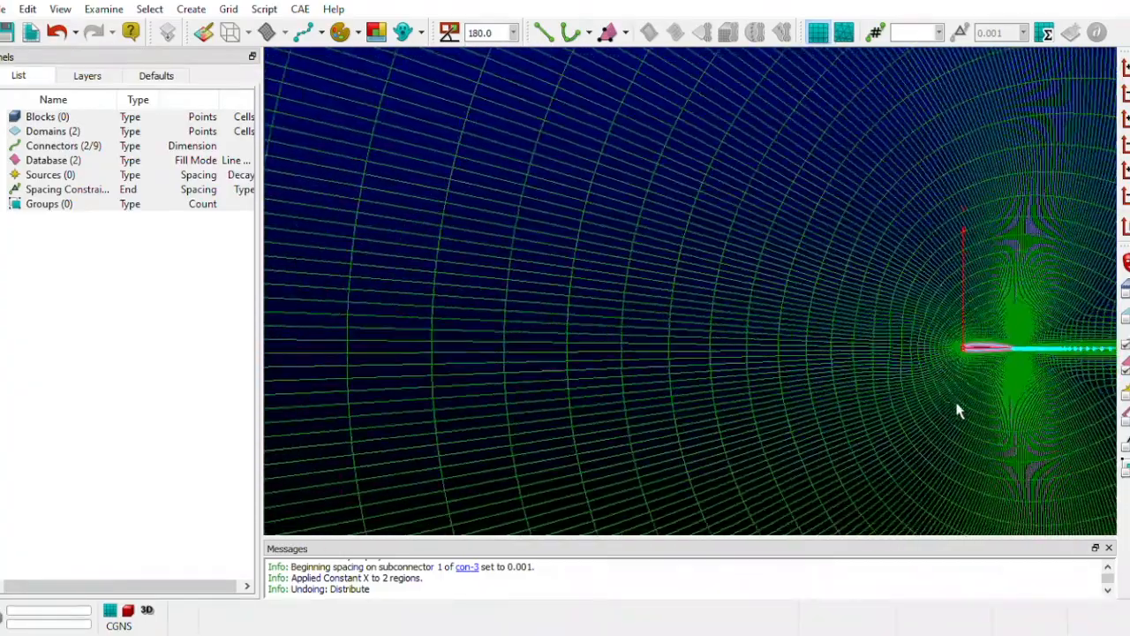
{"action": "scroll", "coordinate": [995, 413], "scroll_direction": "down", "scroll_amount": 5}
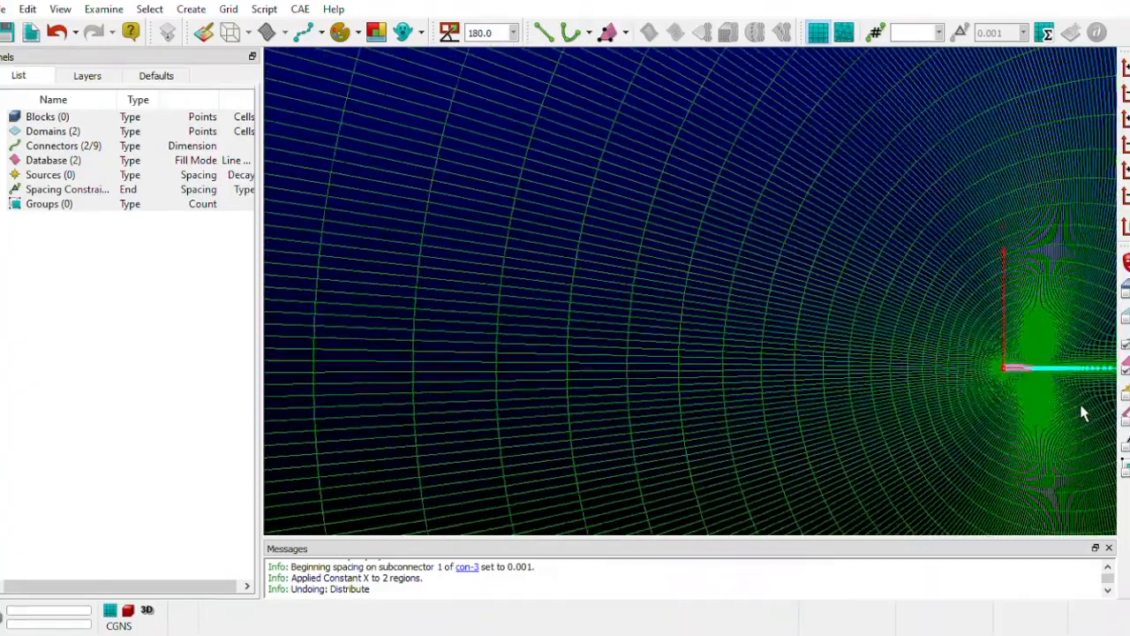
{"action": "scroll", "coordinate": [555, 350], "scroll_direction": "down", "scroll_amount": 5}
{"action": "scroll", "coordinate": [980, 401], "scroll_direction": "up", "scroll_amount": 1}
{"action": "scroll", "coordinate": [1064, 455], "scroll_direction": "down", "scroll_amount": 1}
{"action": "scroll", "coordinate": [1027, 510], "scroll_direction": "up", "scroll_amount": 1}
{"action": "scroll", "coordinate": [984, 511], "scroll_direction": "up", "scroll_amount": 1}
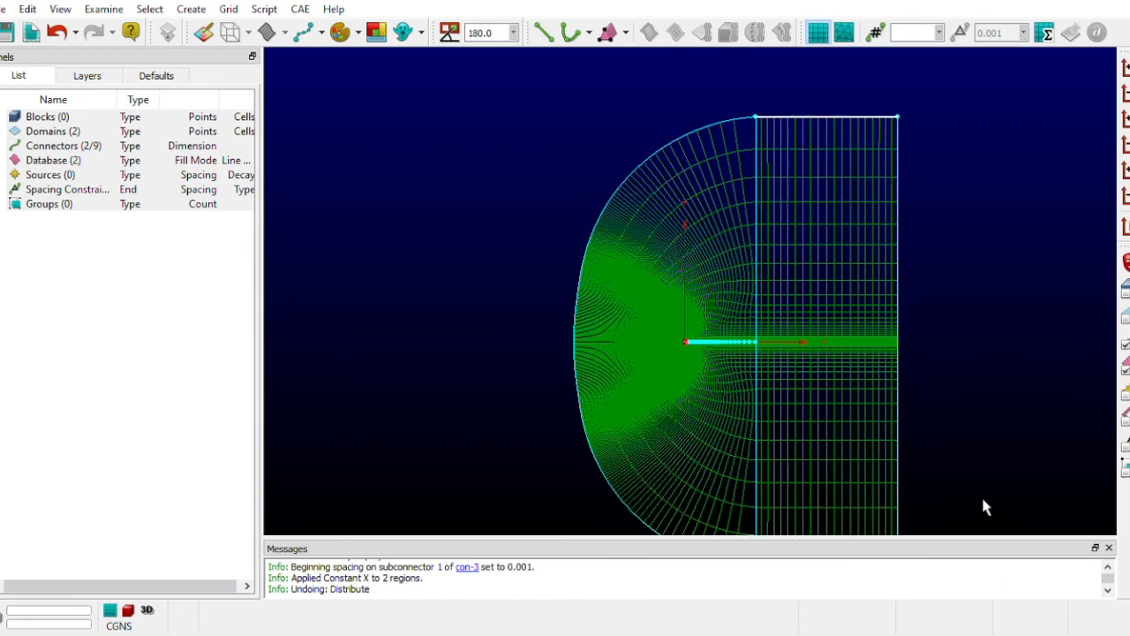
- Review the full mesh shape and how the C-mesh grid lines continue into the downstream domain
{"action": "scroll", "coordinate": [986, 504], "scroll_direction": "down", "scroll_amount": 2}
{"action": "scroll", "coordinate": [957, 415], "scroll_direction": "up", "scroll_amount": 2}
{"action": "scroll", "coordinate": [955, 404], "scroll_direction": "up", "scroll_amount": 2}
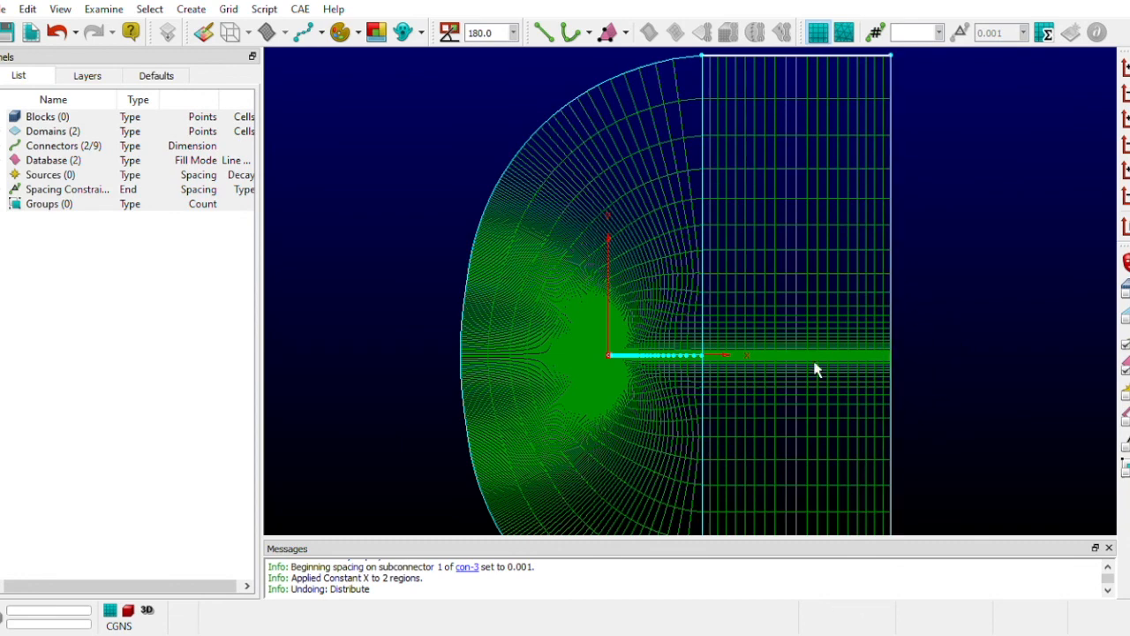
{"action": "scroll", "coordinate": [859, 398], "scroll_direction": "up", "scroll_amount": 2}
{"action": "scroll", "coordinate": [865, 458], "scroll_direction": "down", "scroll_amount": 3}
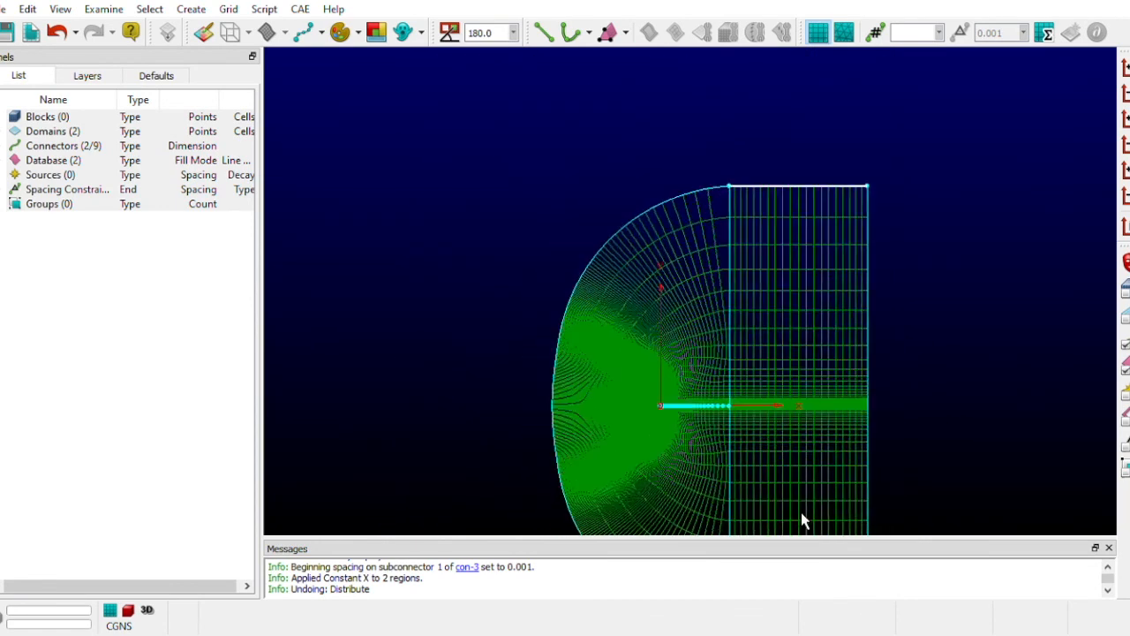
{"action": "scroll", "coordinate": [877, 384], "scroll_direction": "up", "scroll_amount": 1}
{"action": "scroll", "coordinate": [868, 429], "scroll_direction": "up", "scroll_amount": 1}
{"action": "scroll", "coordinate": [744, 522], "scroll_direction": "up", "scroll_amount": 1}
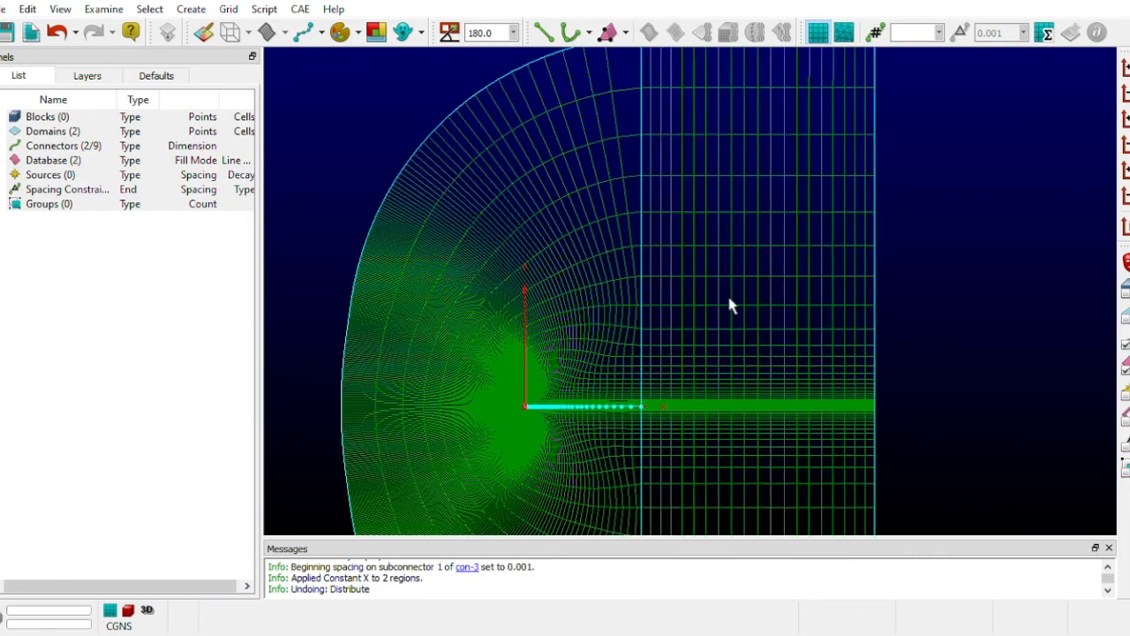